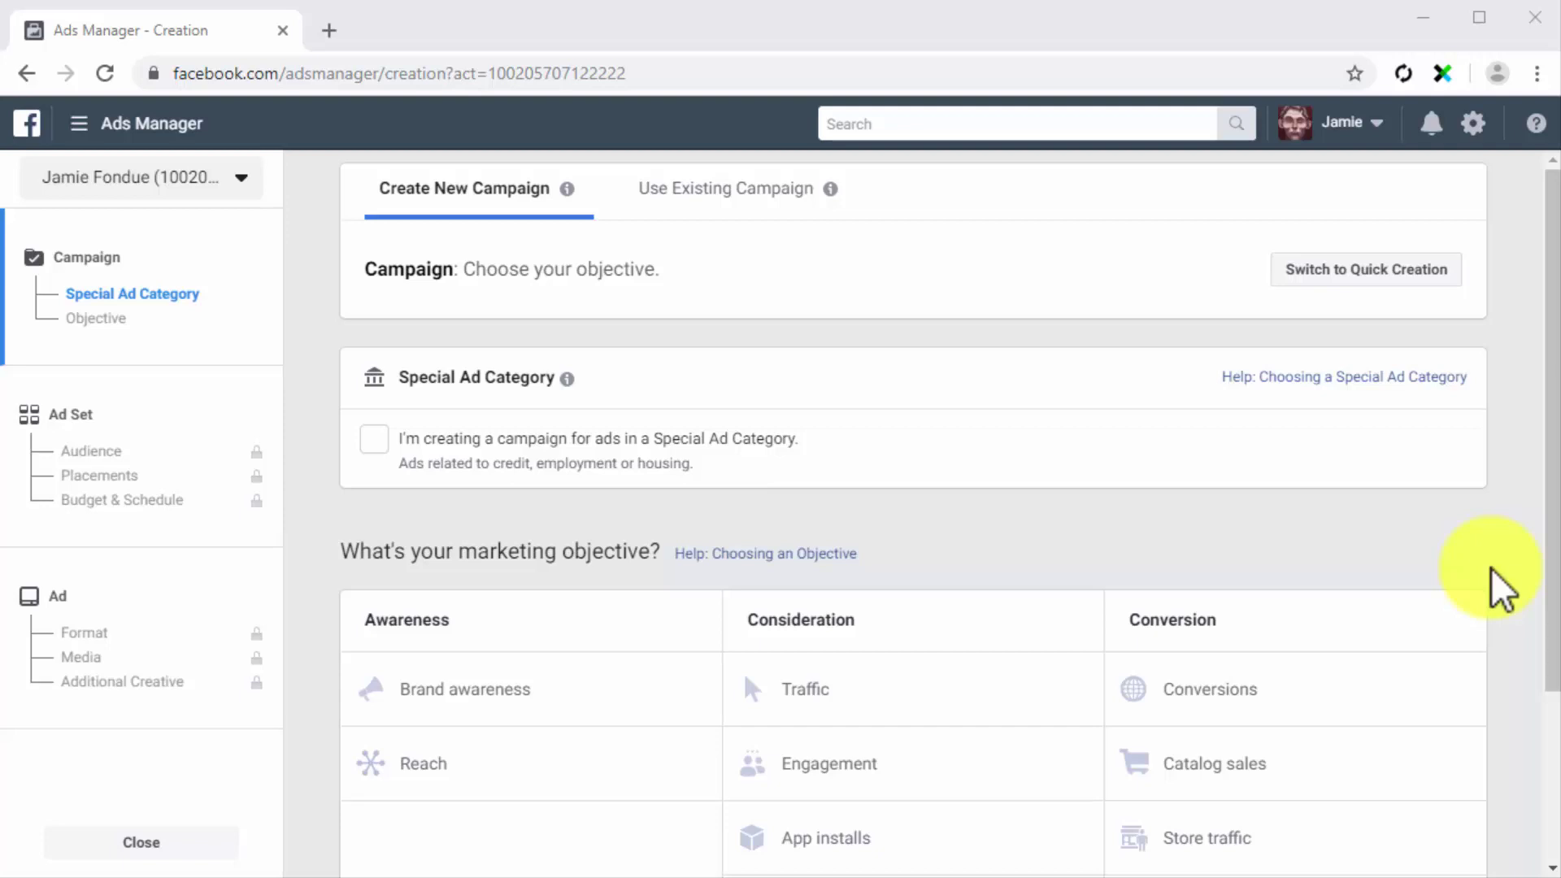
Choose Reach as the campaign objective.
{"action": "scroll", "coordinate": [1501, 587], "scroll_direction": "down", "scroll_amount": 1}
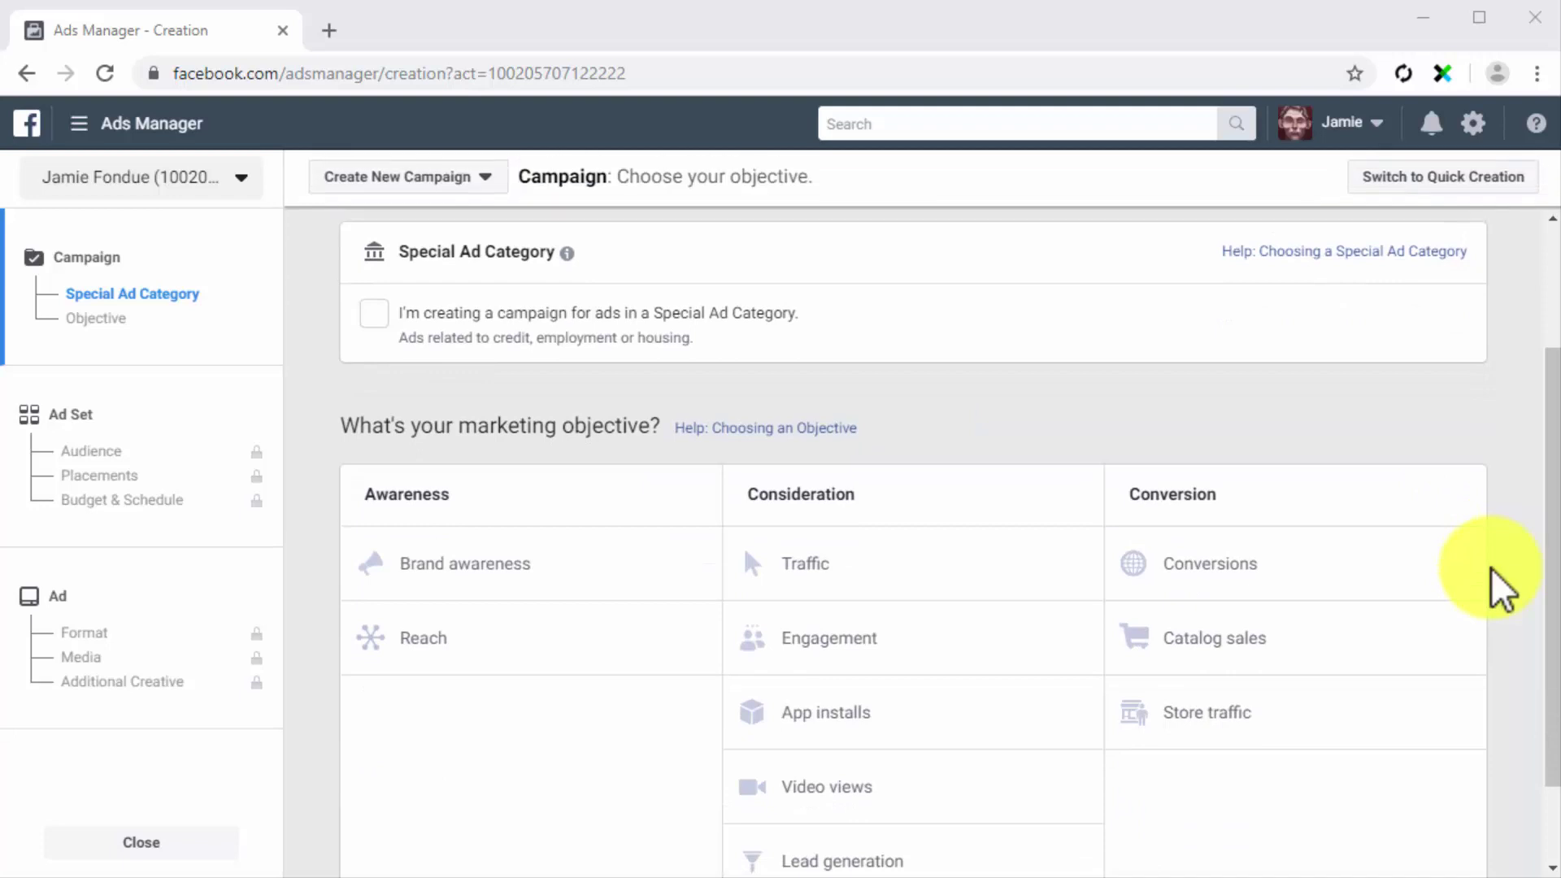
{"action": "left_click", "coordinate": [503, 639]}
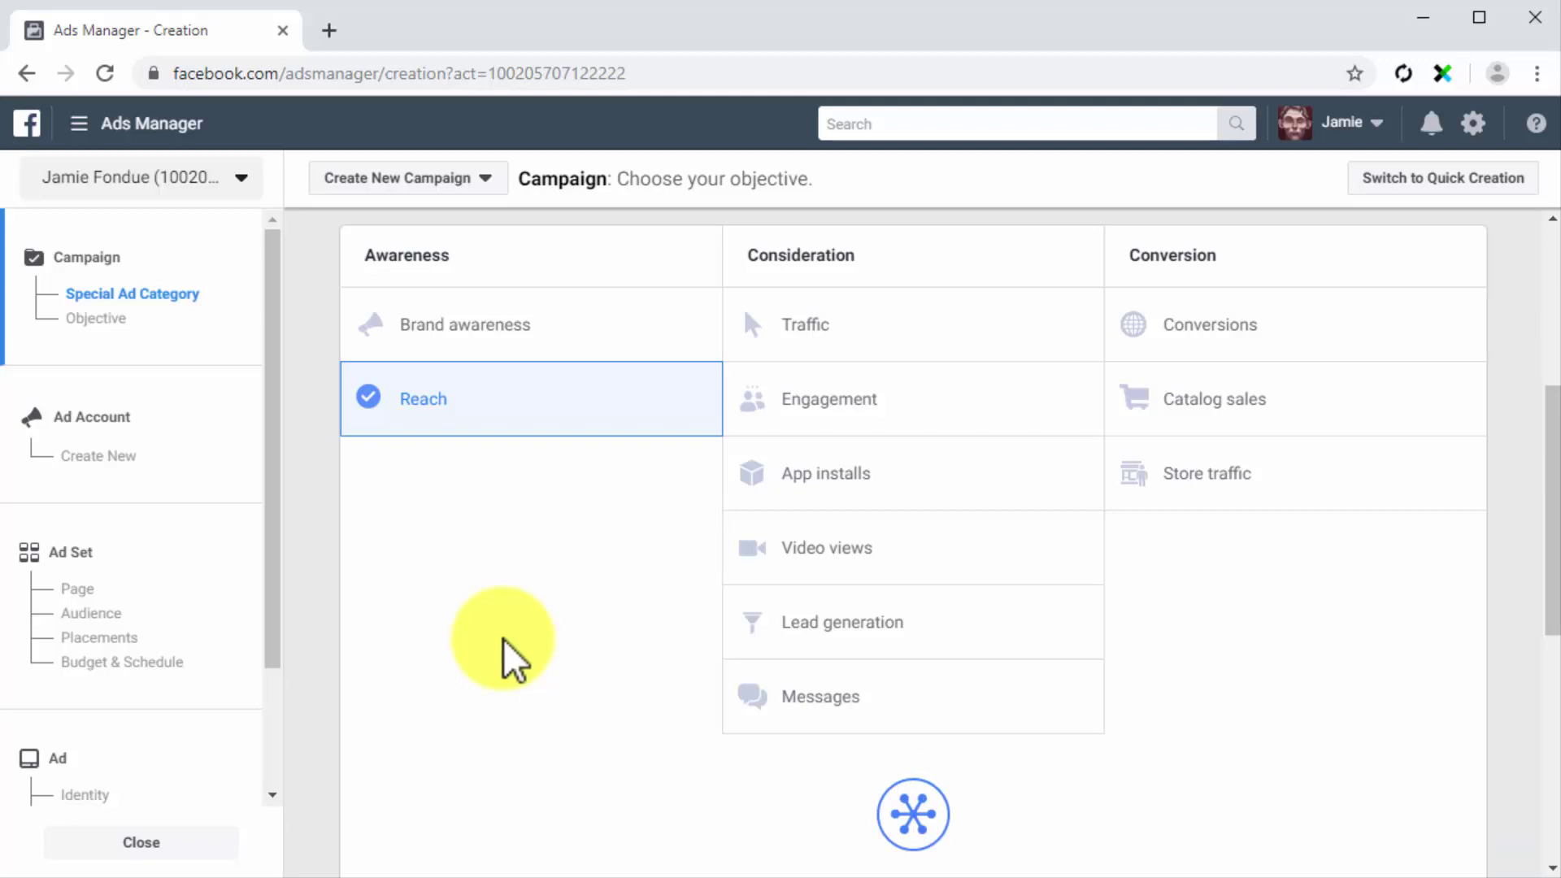
{"action": "scroll", "coordinate": [504, 637], "scroll_direction": "down", "scroll_amount": 5}
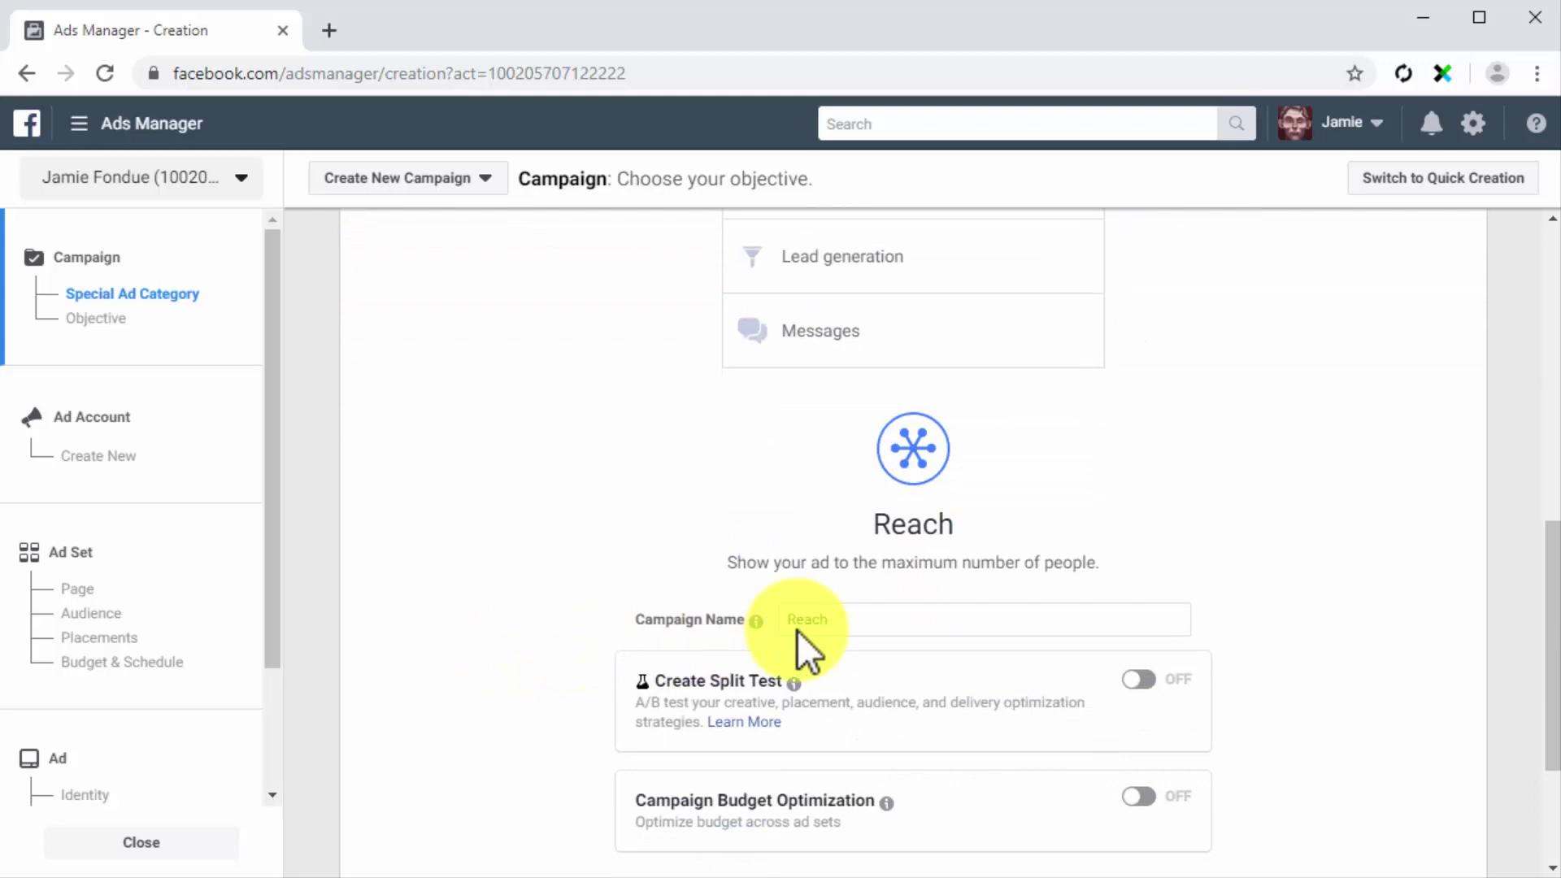
Rename the campaign to 'My New Reach Campaign' and proceed to ad account setup.
{"action": "left_click", "coordinate": [860, 626]}
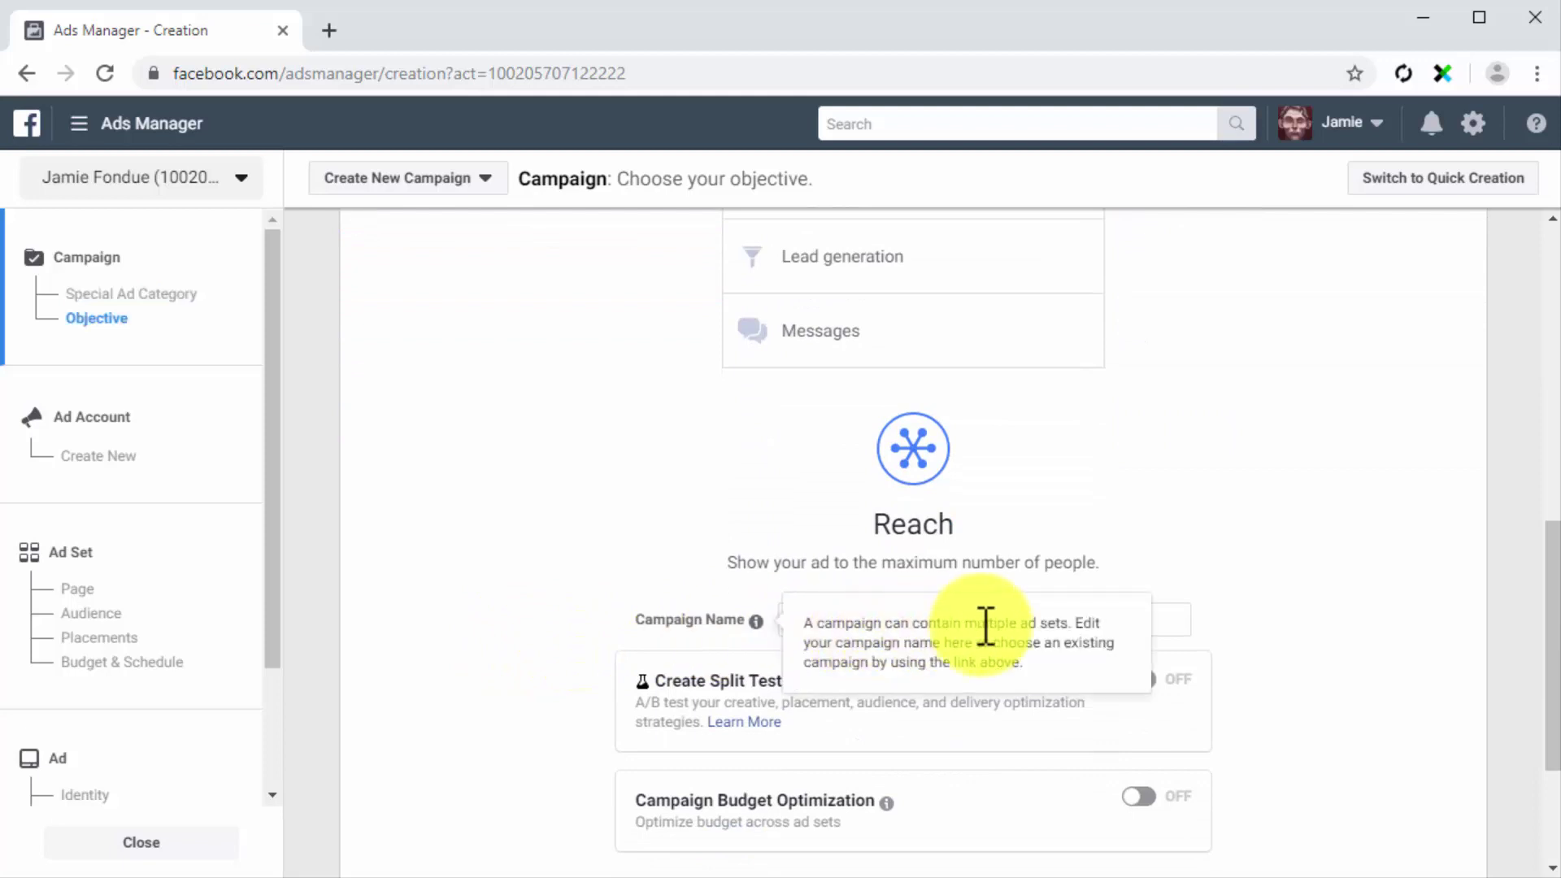
{"action": "left_click", "coordinate": [1170, 619]}
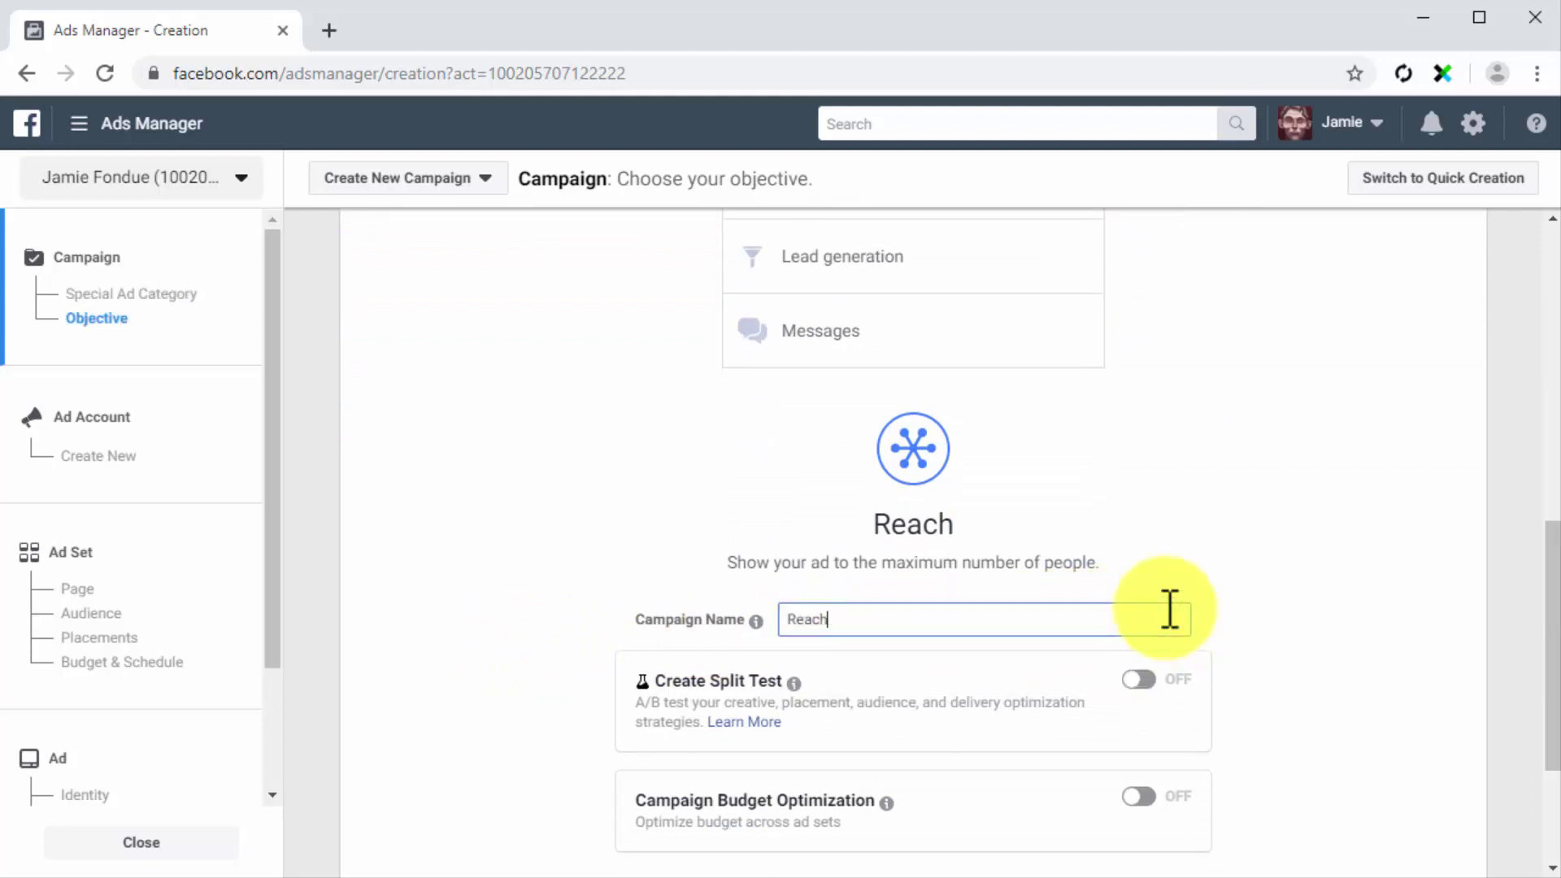
{"action": "key", "text": "ctrl+a"}
{"action": "type", "text": "My New Reach Campaign"}
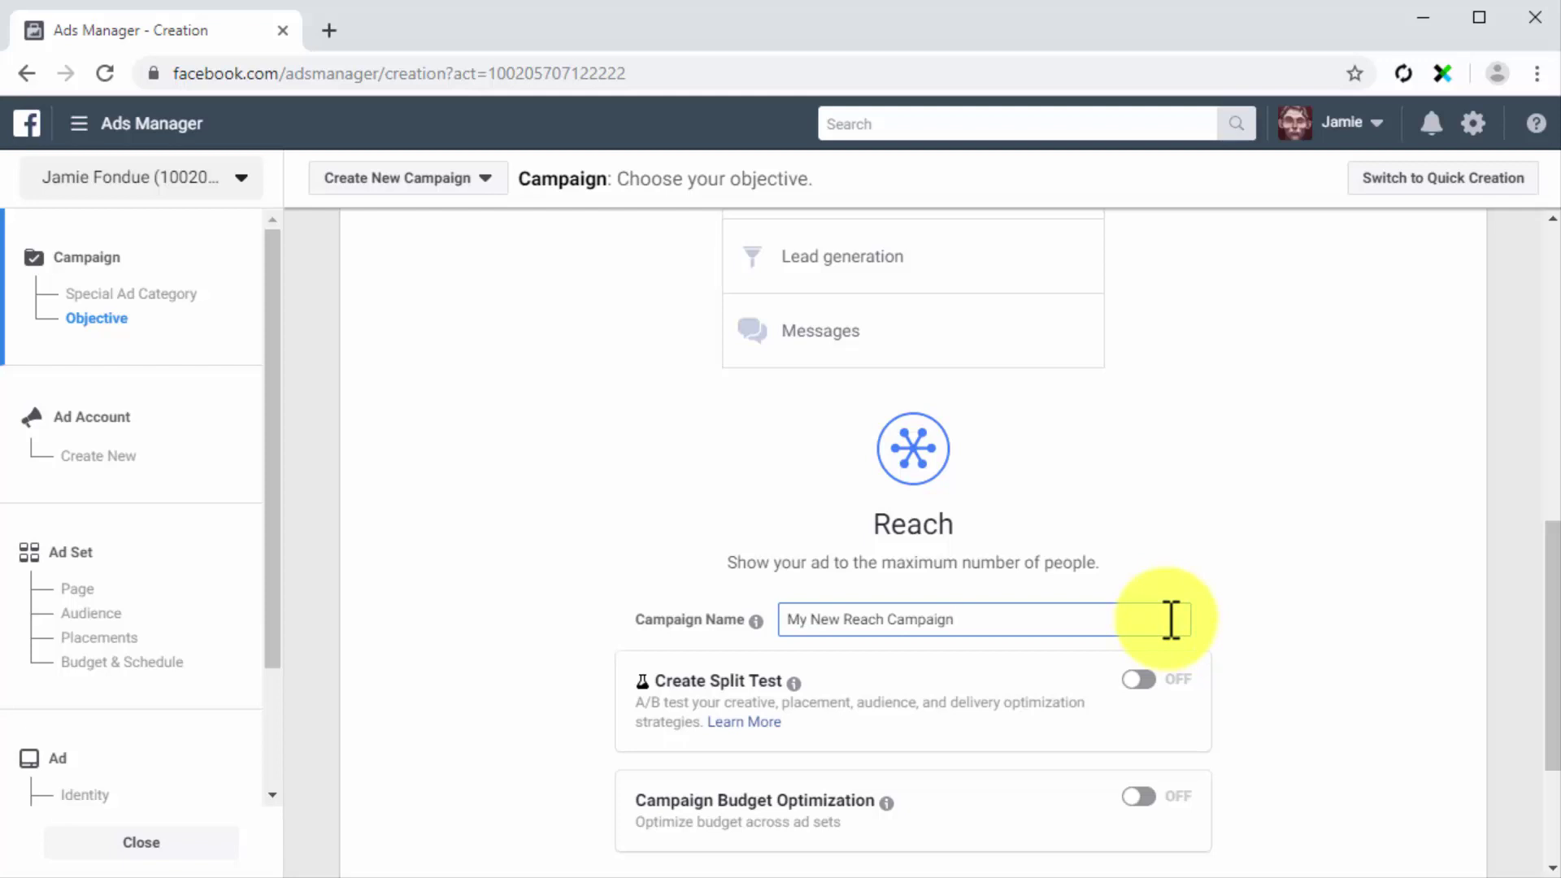
{"action": "scroll", "coordinate": [1222, 681], "scroll_direction": "down", "scroll_amount": 3}
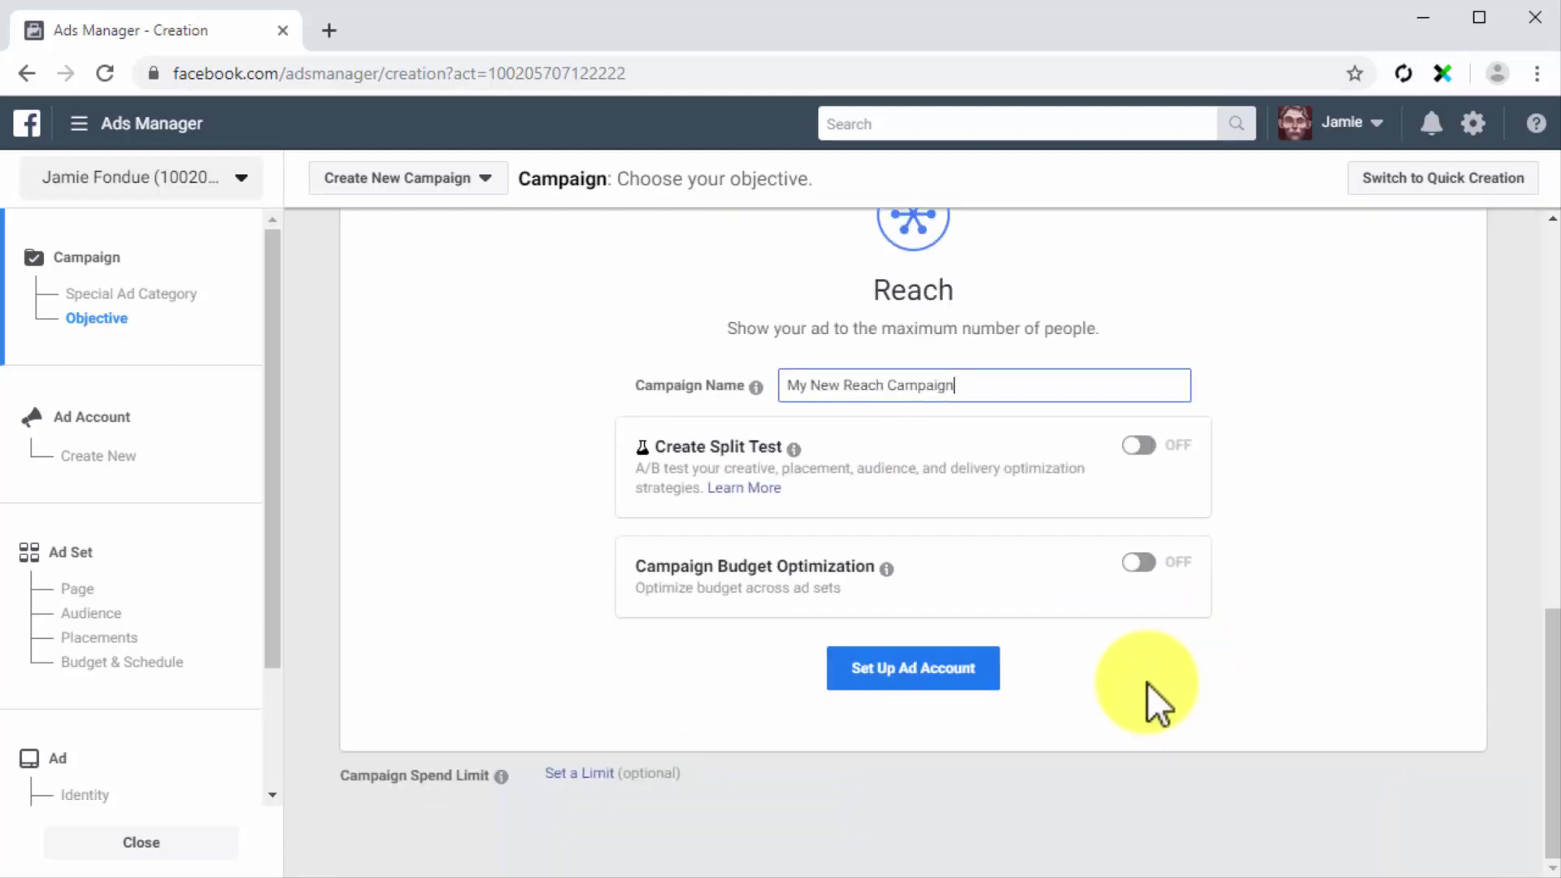
{"action": "left_click", "coordinate": [987, 680]}
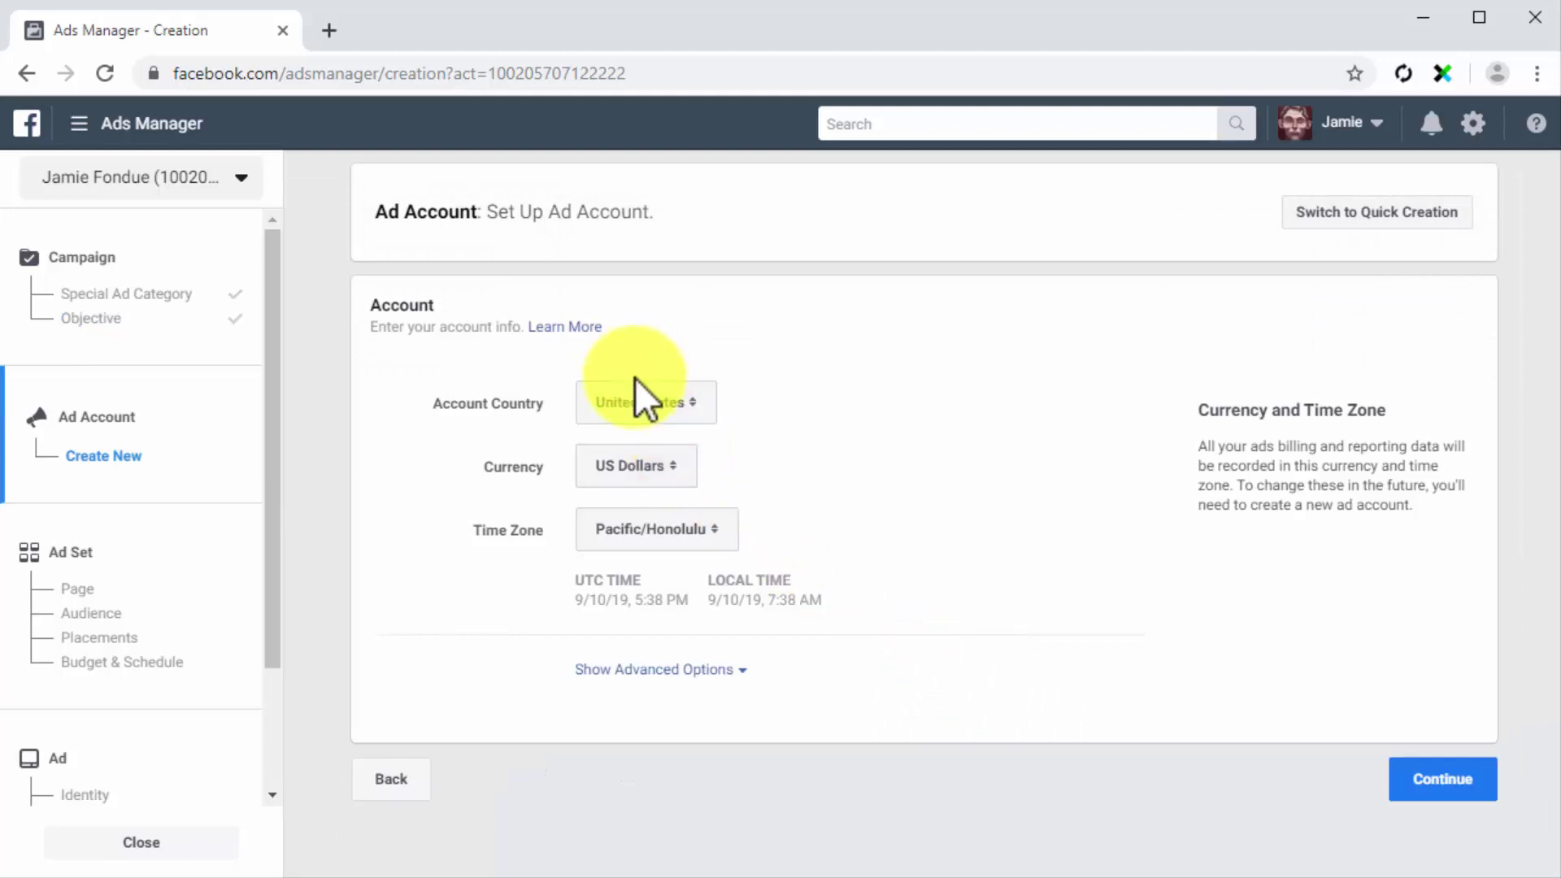
Keep United States as the account country and US Dollars as the currency, then continue.
{"action": "left_click", "coordinate": [639, 399]}
{"action": "left_click", "coordinate": [644, 397]}
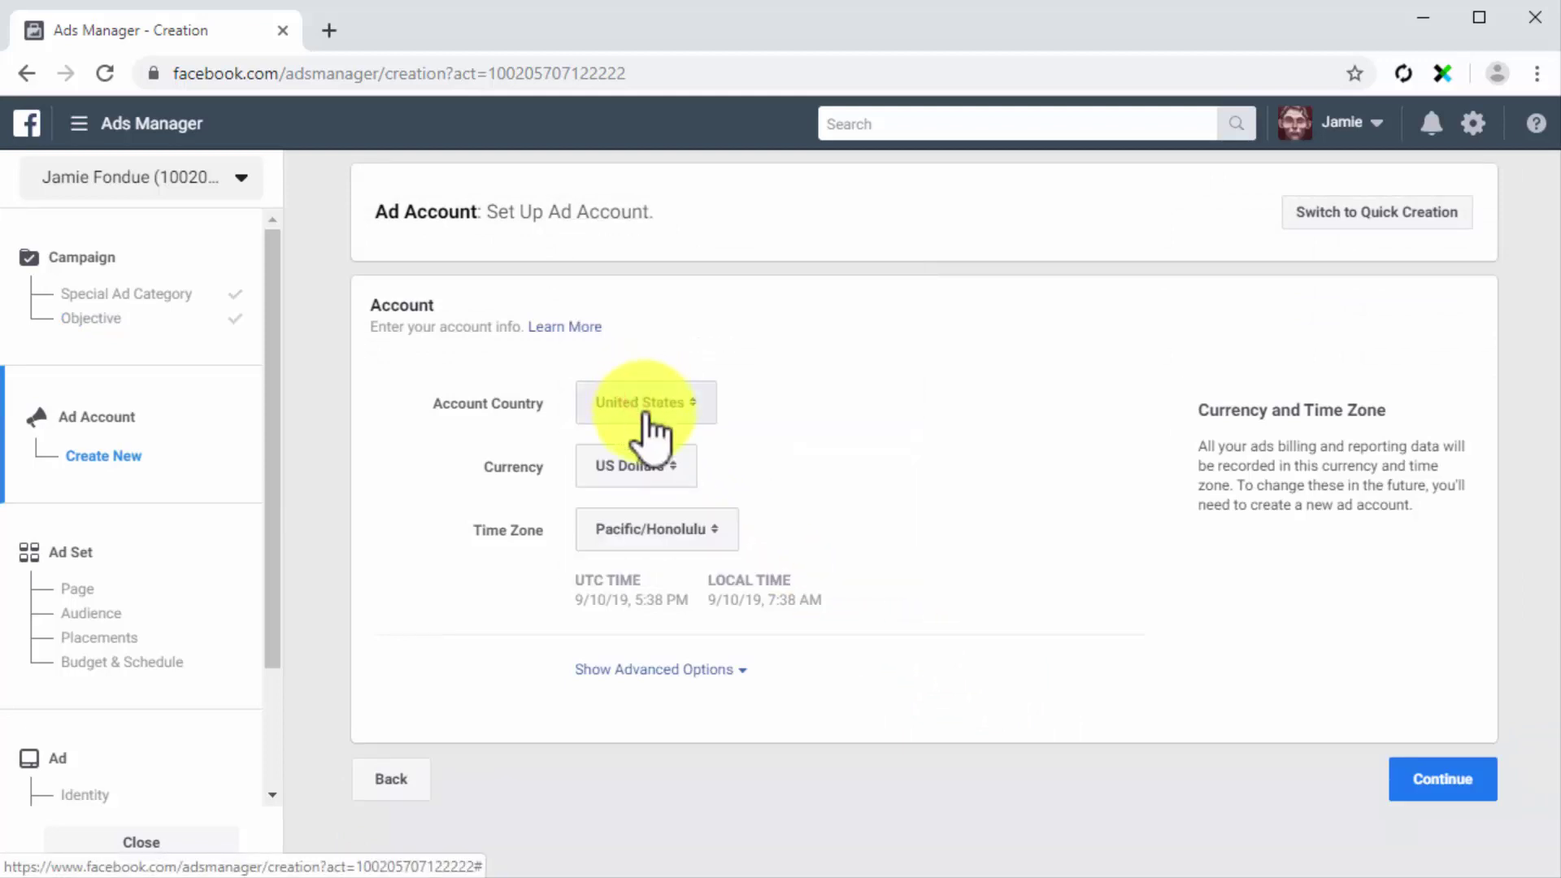
{"action": "left_click", "coordinate": [666, 464]}
{"action": "left_click", "coordinate": [666, 459]}
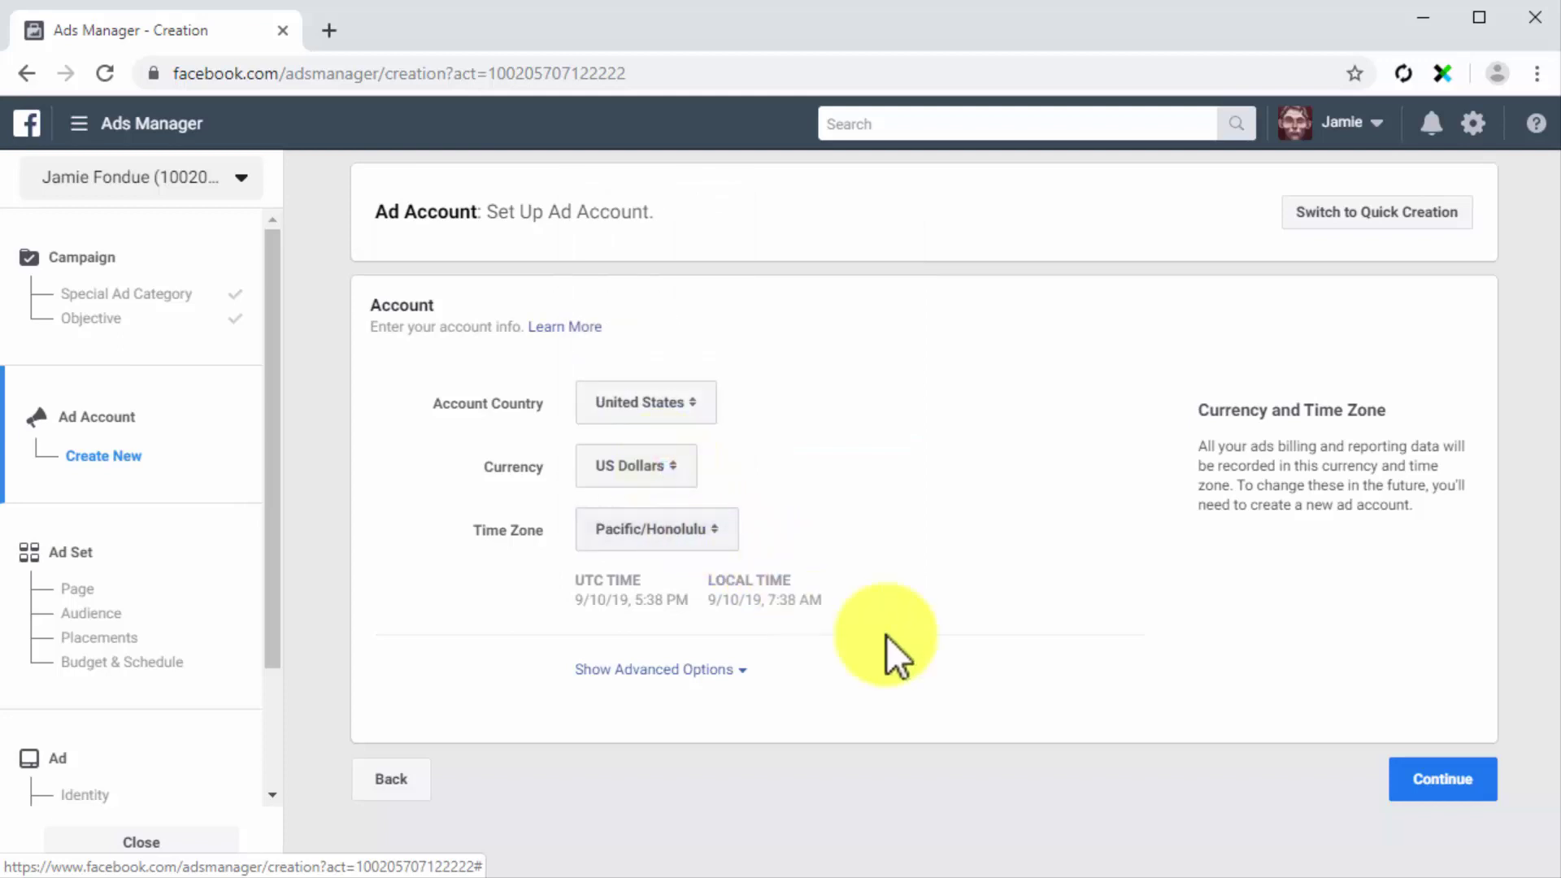
{"action": "left_click", "coordinate": [1479, 783]}
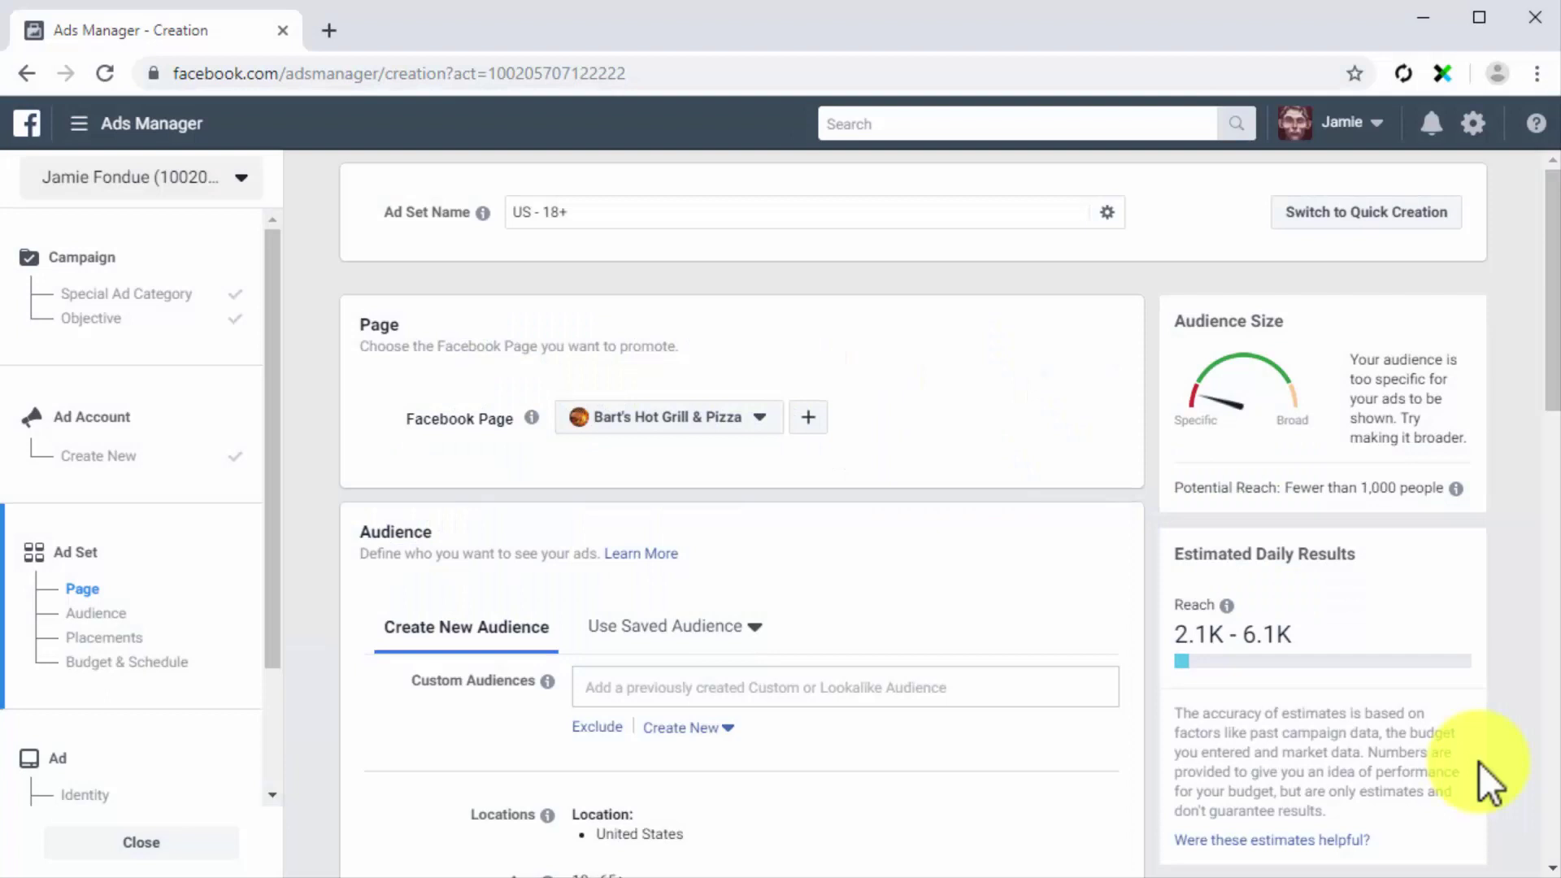
Rename the ad set to 'My New Ad Set'.
{"action": "left_click", "coordinate": [617, 227]}
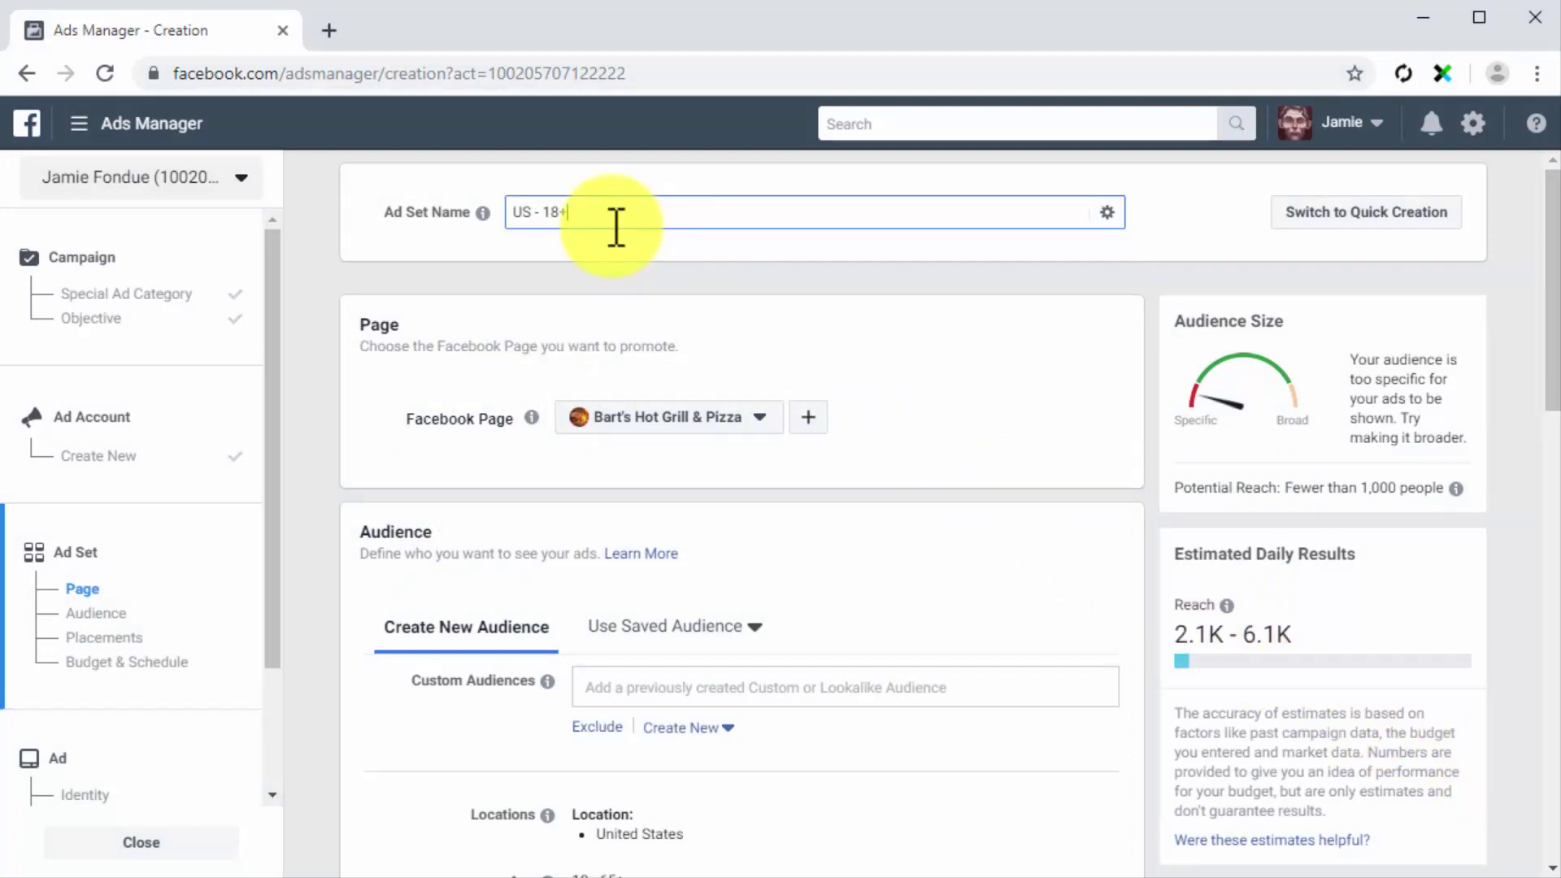
{"action": "key", "text": "ctrl+a"}
{"action": "type", "text": "My New Ad Se"}
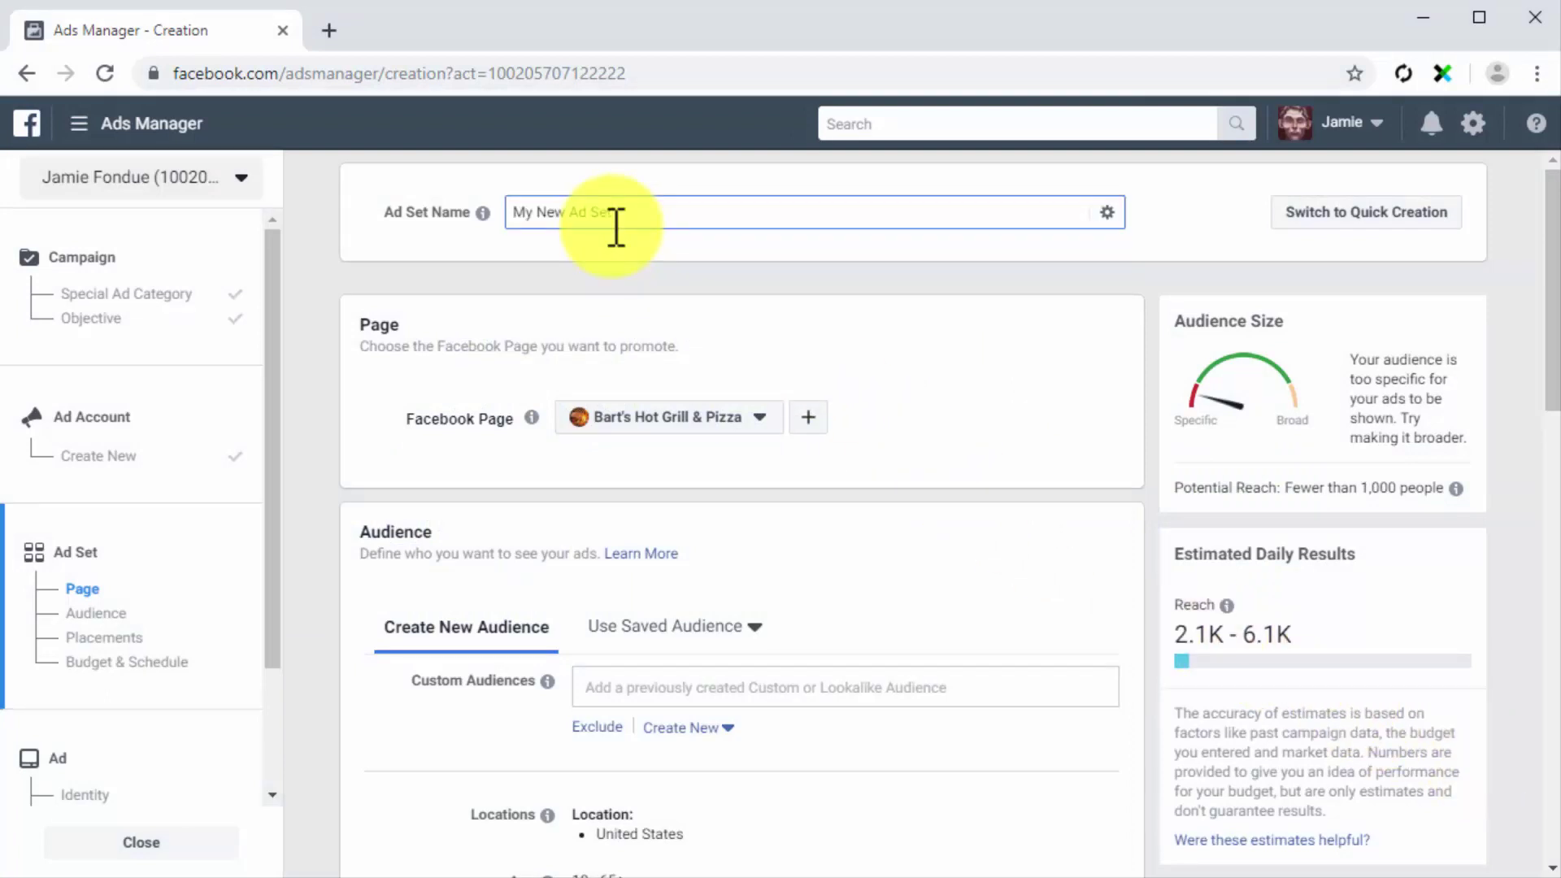
{"action": "type", "text": "t"}
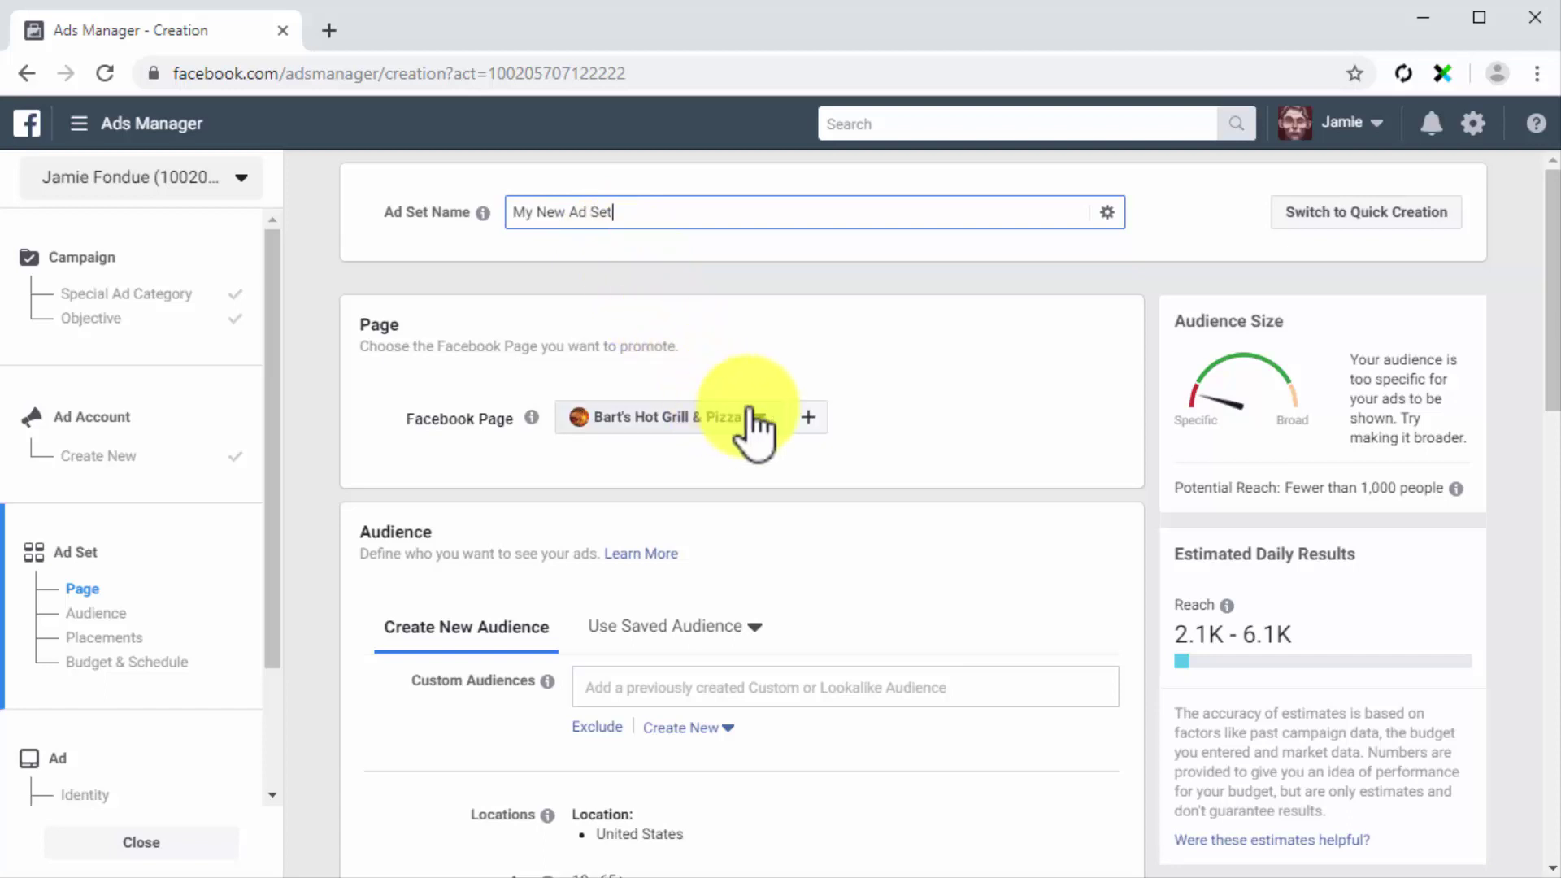
Promote the Diabetes Care ME page from the Diabetes Care Made Easy group.
{"action": "left_click", "coordinate": [756, 419]}
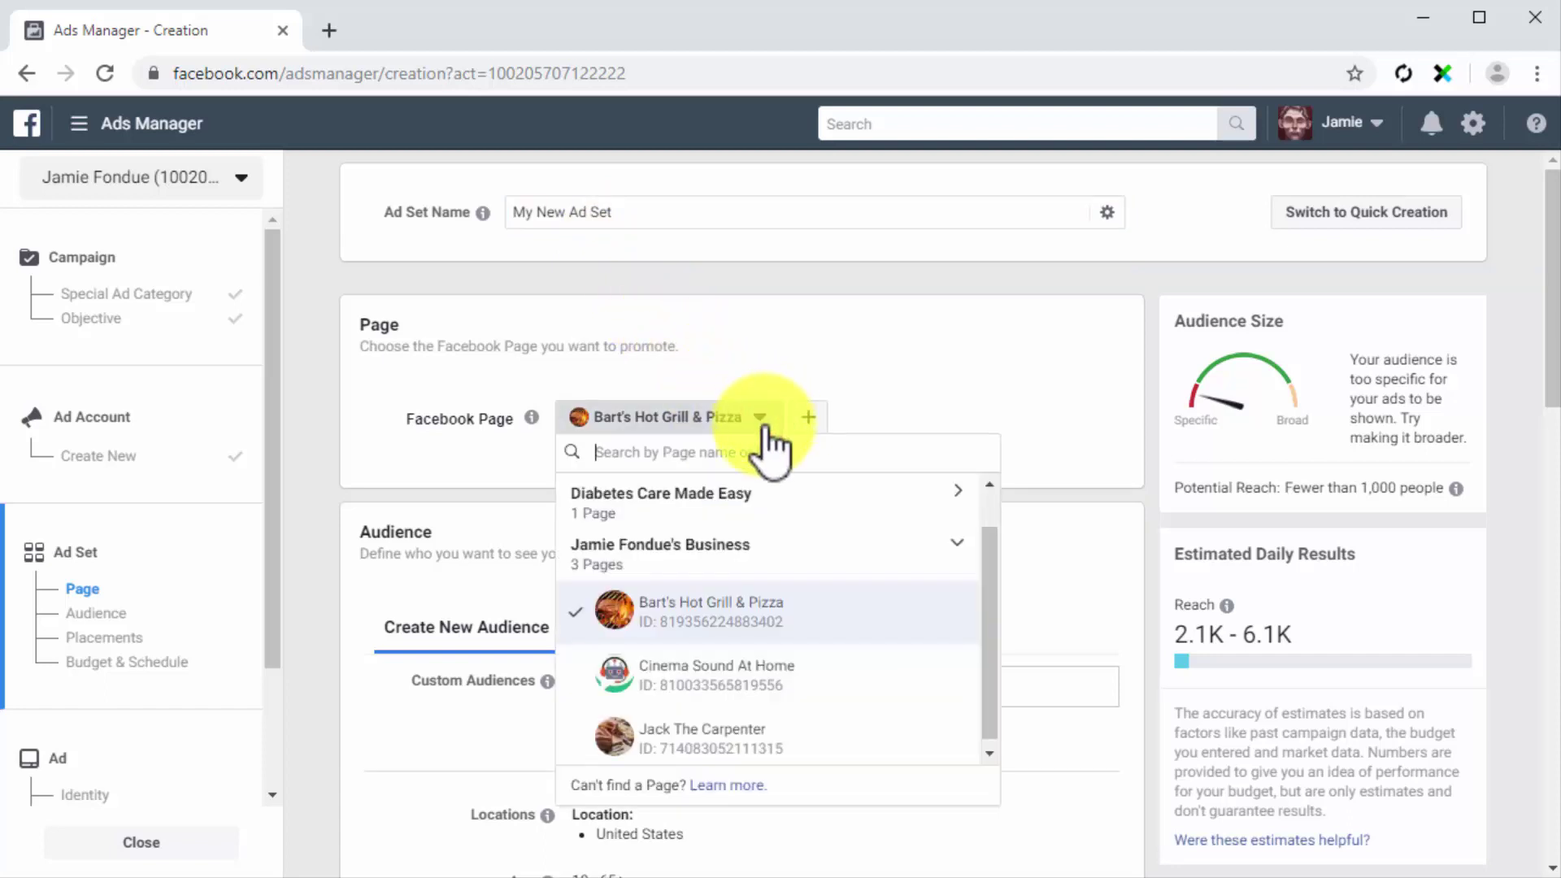
{"action": "left_click", "coordinate": [749, 502]}
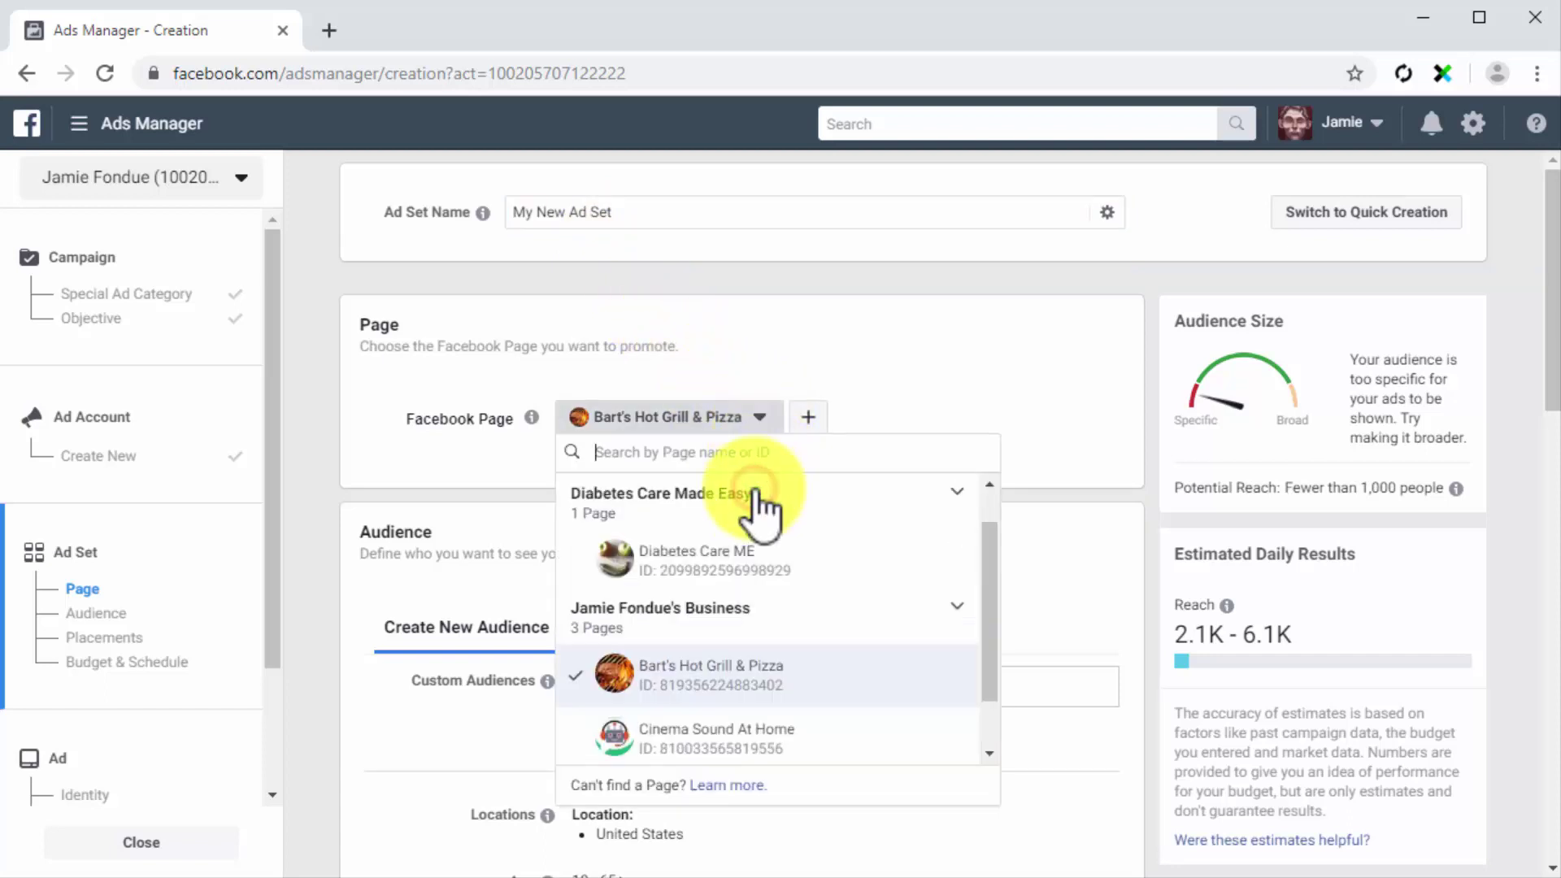
{"action": "left_click", "coordinate": [746, 562]}
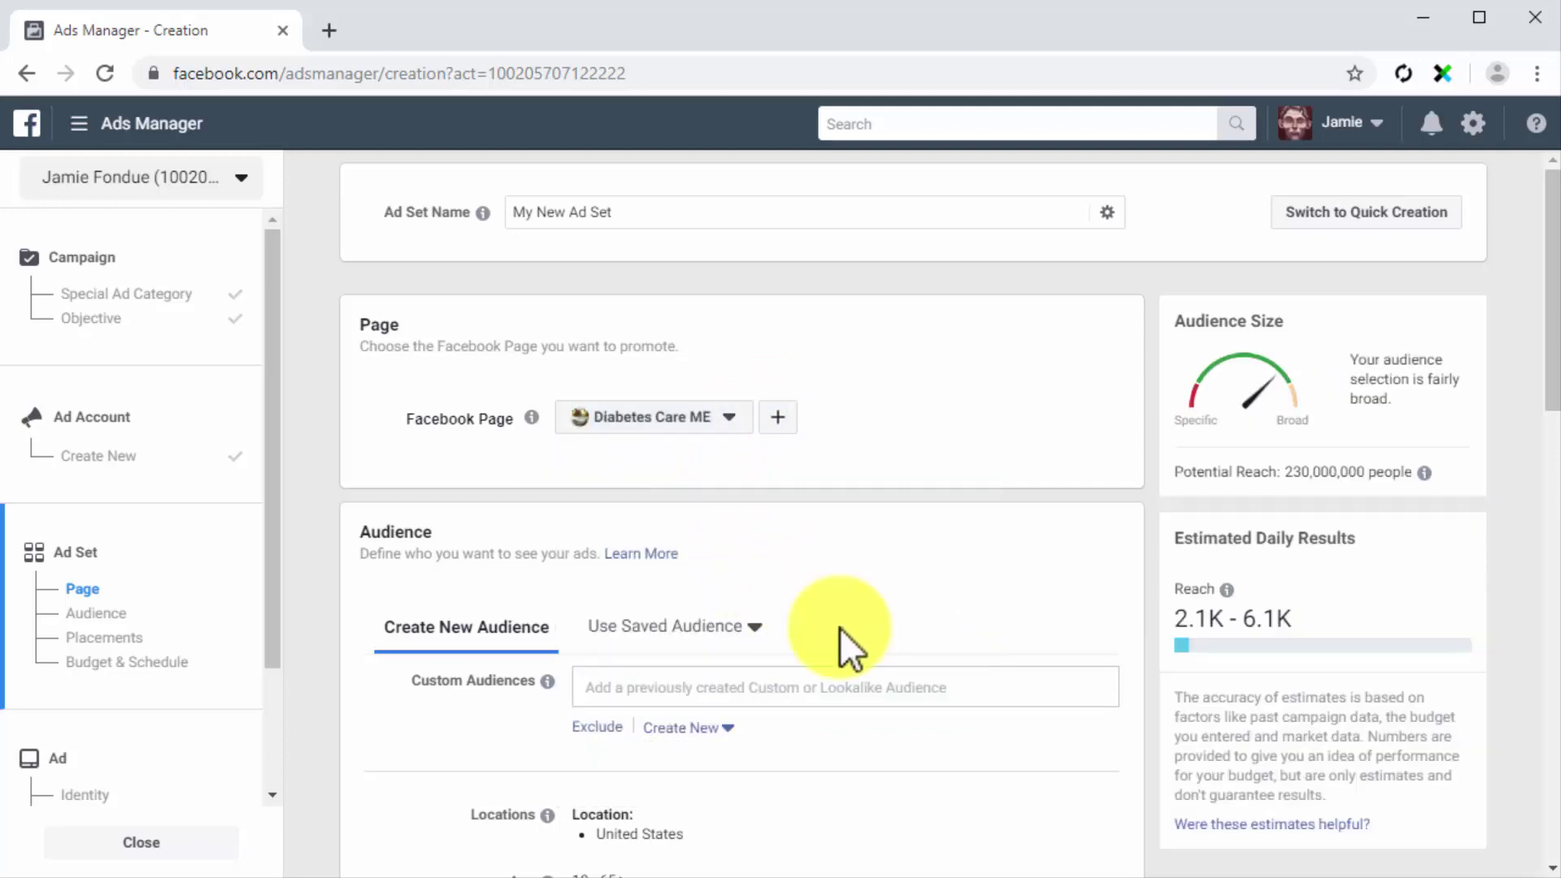
{"action": "scroll", "coordinate": [1080, 768], "scroll_direction": "down", "scroll_amount": 3}
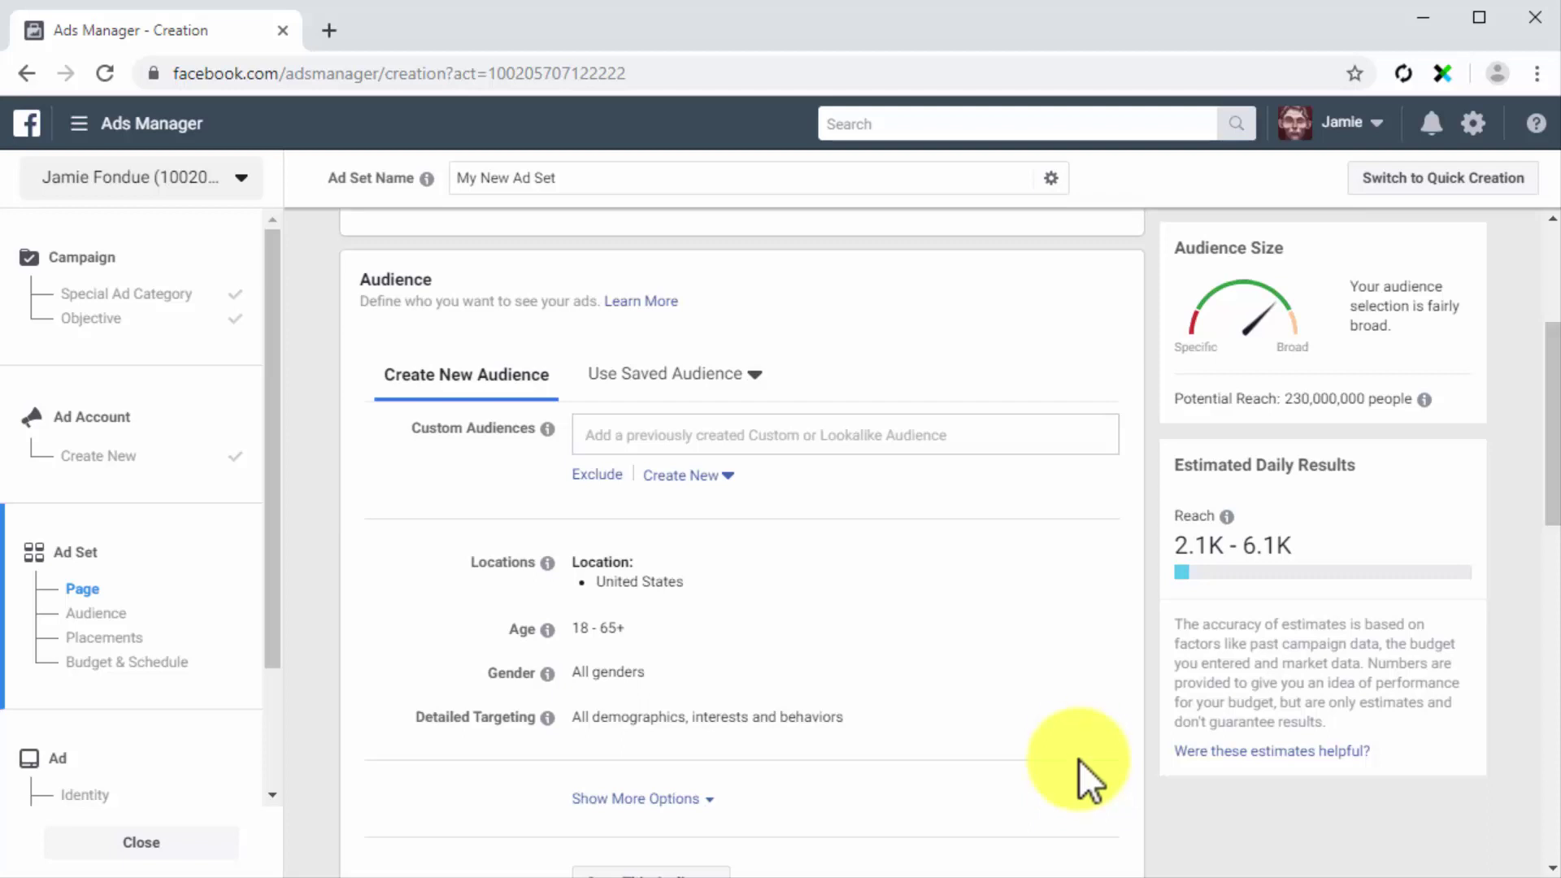
Add Canada and Australia alongside United States, keeping 'Everyone in this location'.
{"action": "left_click", "coordinate": [1078, 563]}
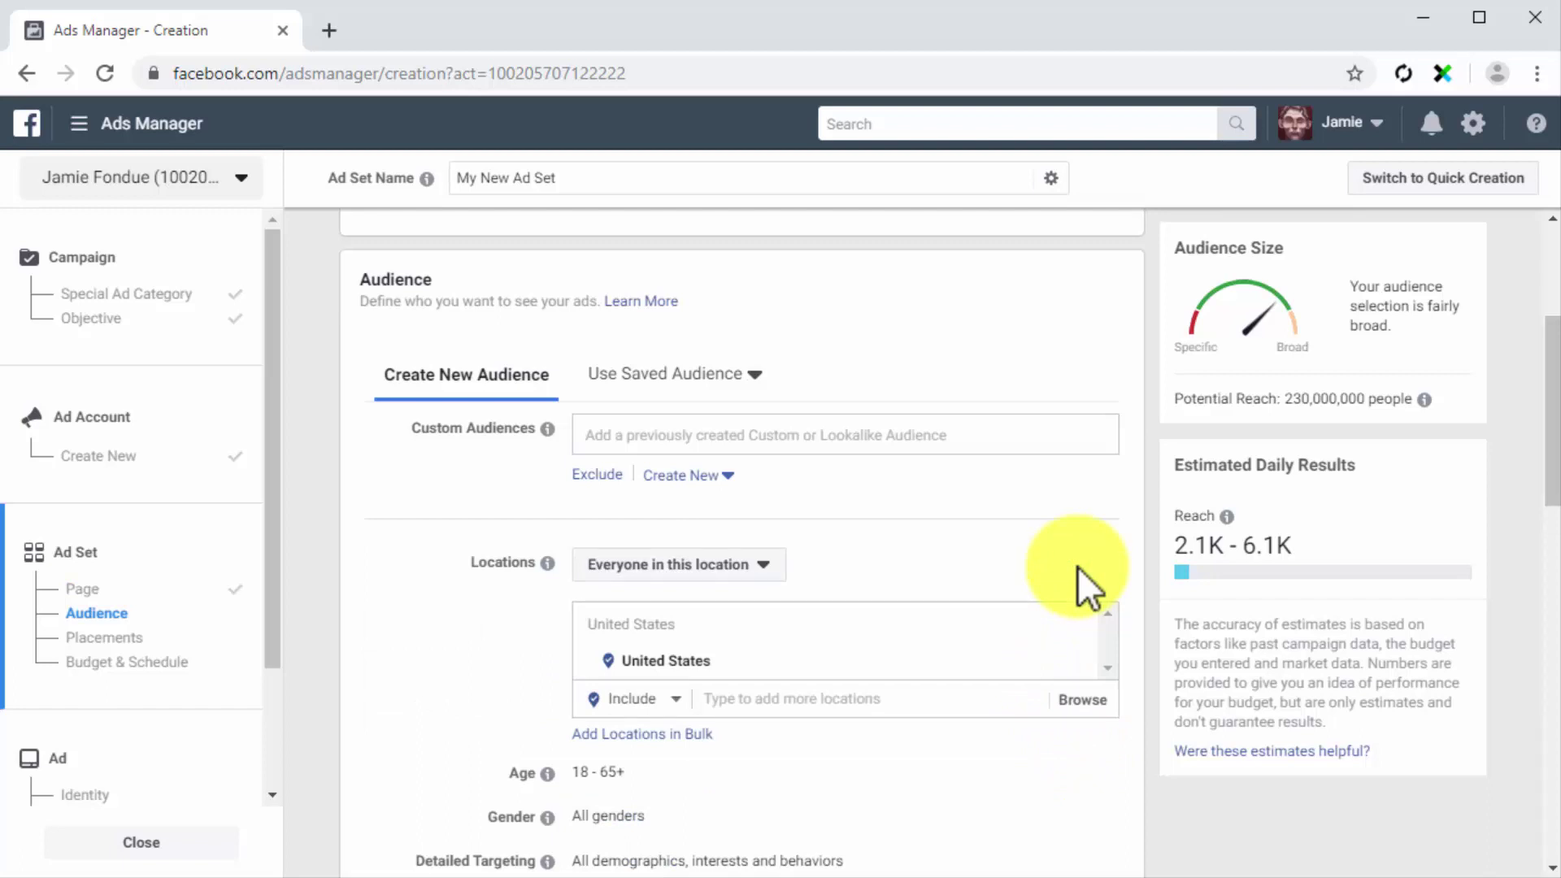
{"action": "left_click", "coordinate": [912, 698]}
{"action": "type", "text": "canada"}
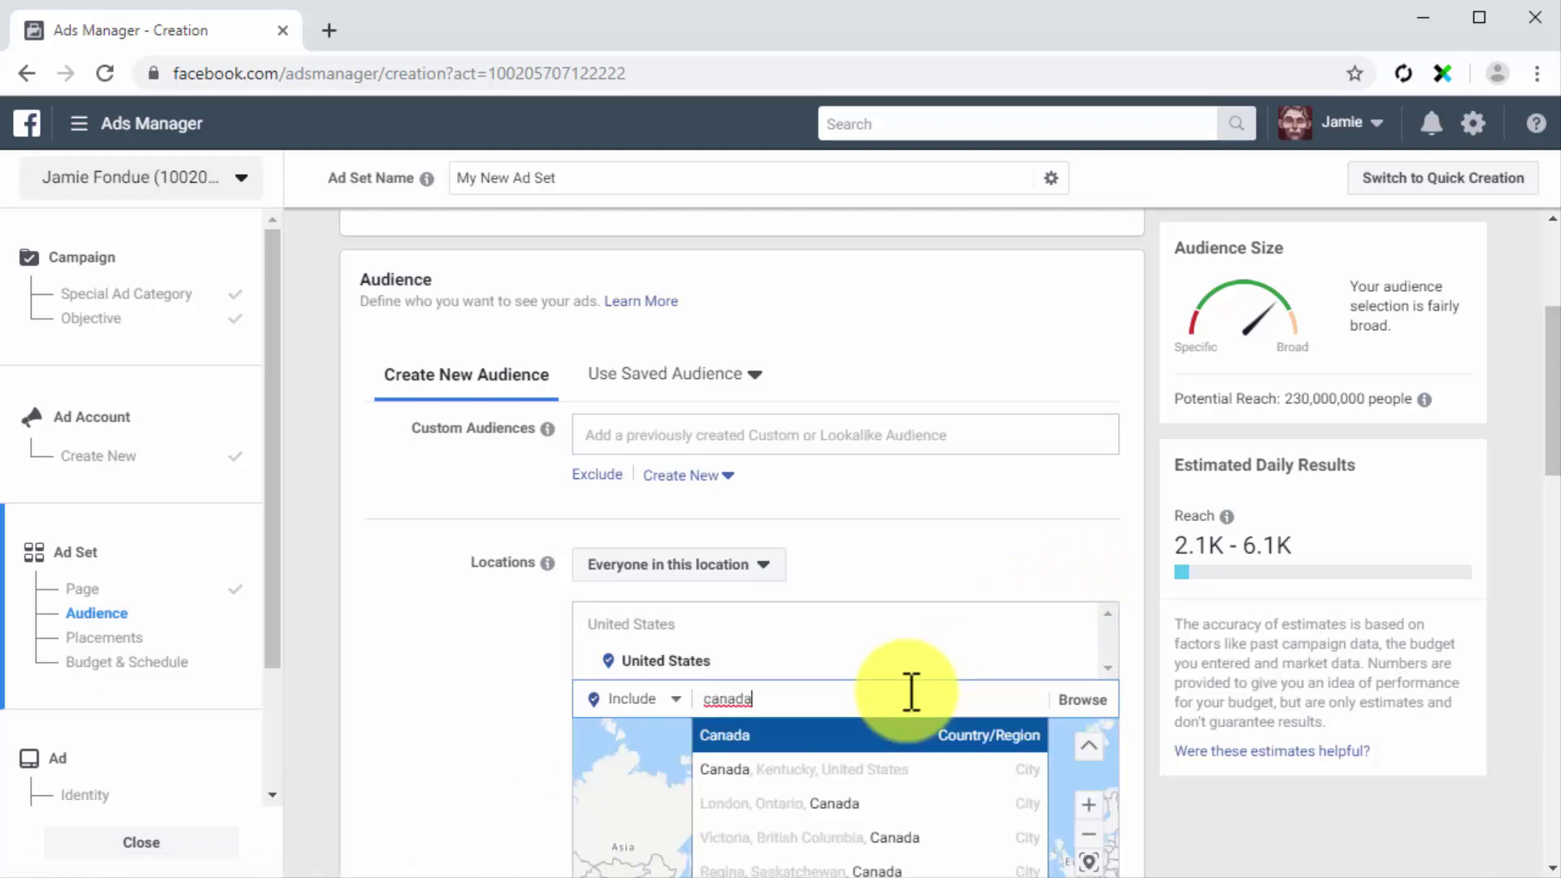
{"action": "key", "text": "Return"}
{"action": "type", "text": "aust"}
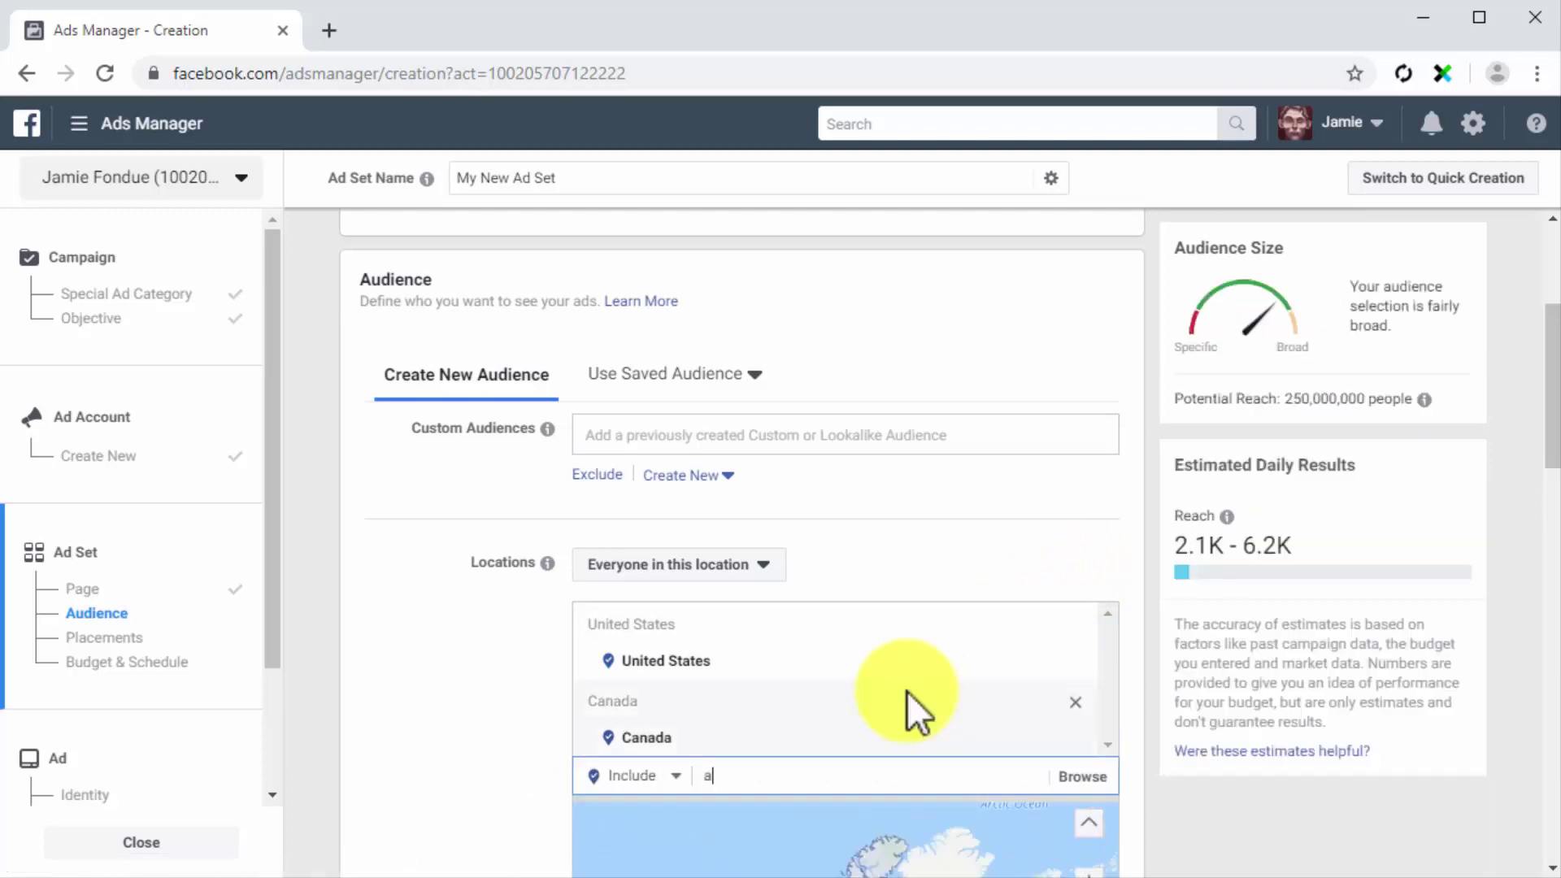
{"action": "type", "text": "ralia"}
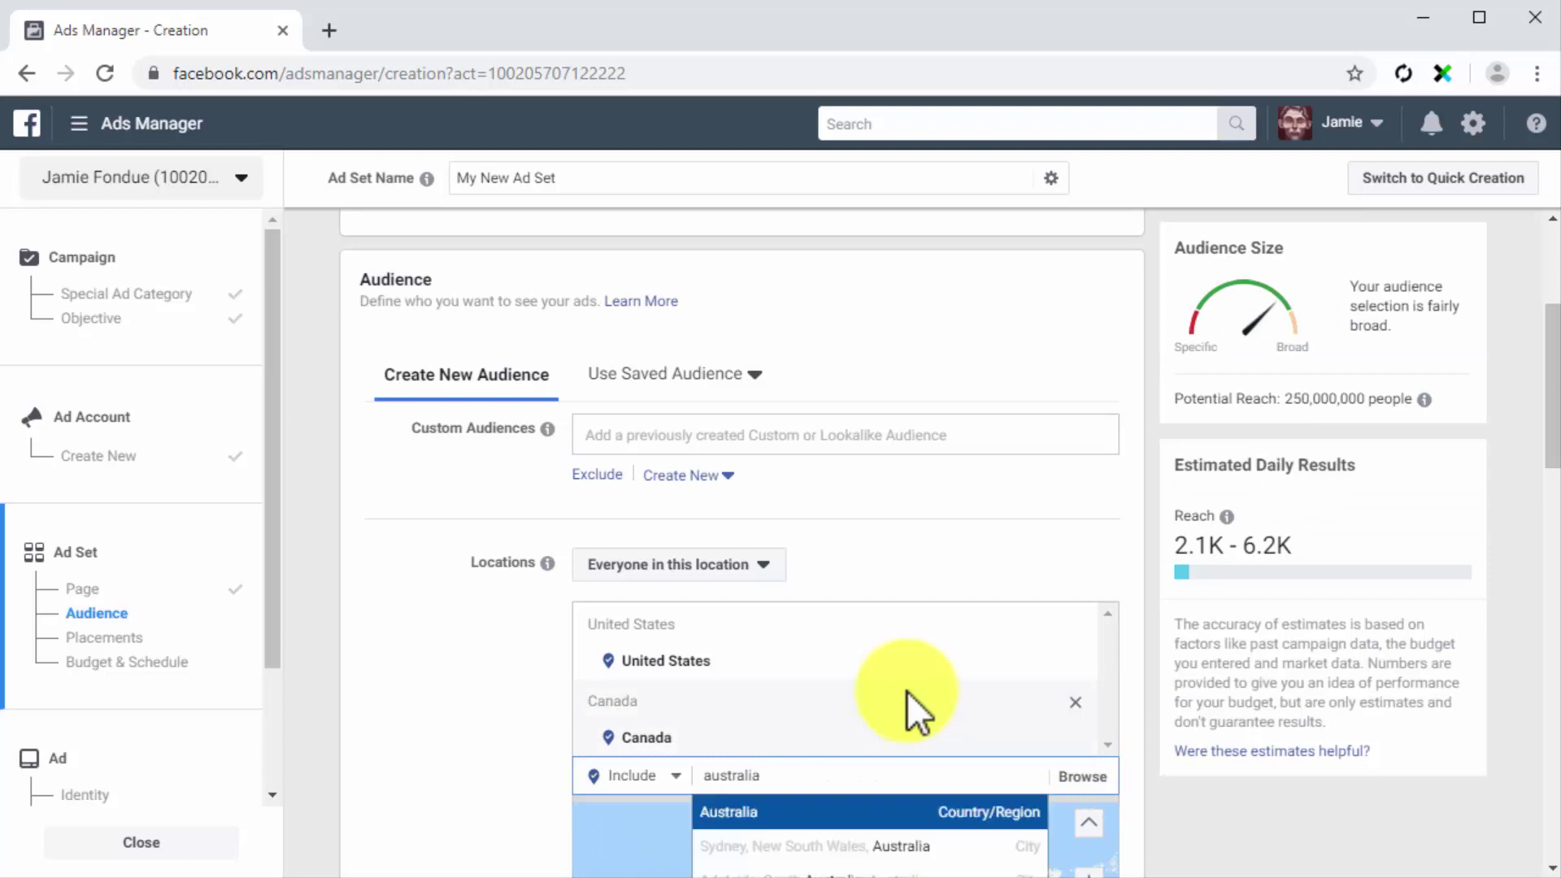
{"action": "key", "text": "Return"}
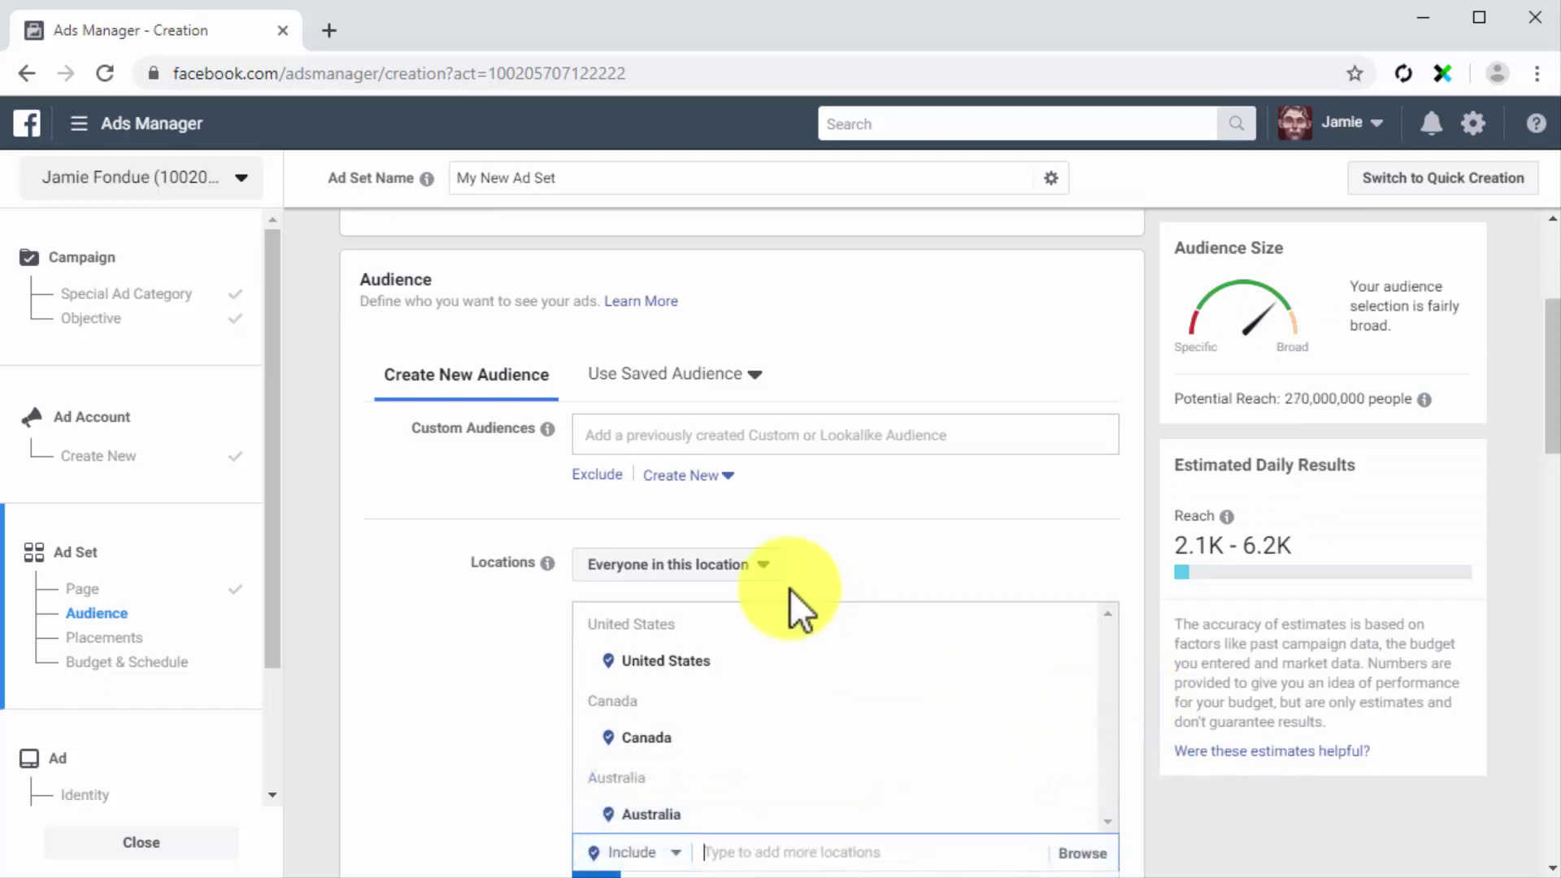
{"action": "left_click", "coordinate": [765, 567]}
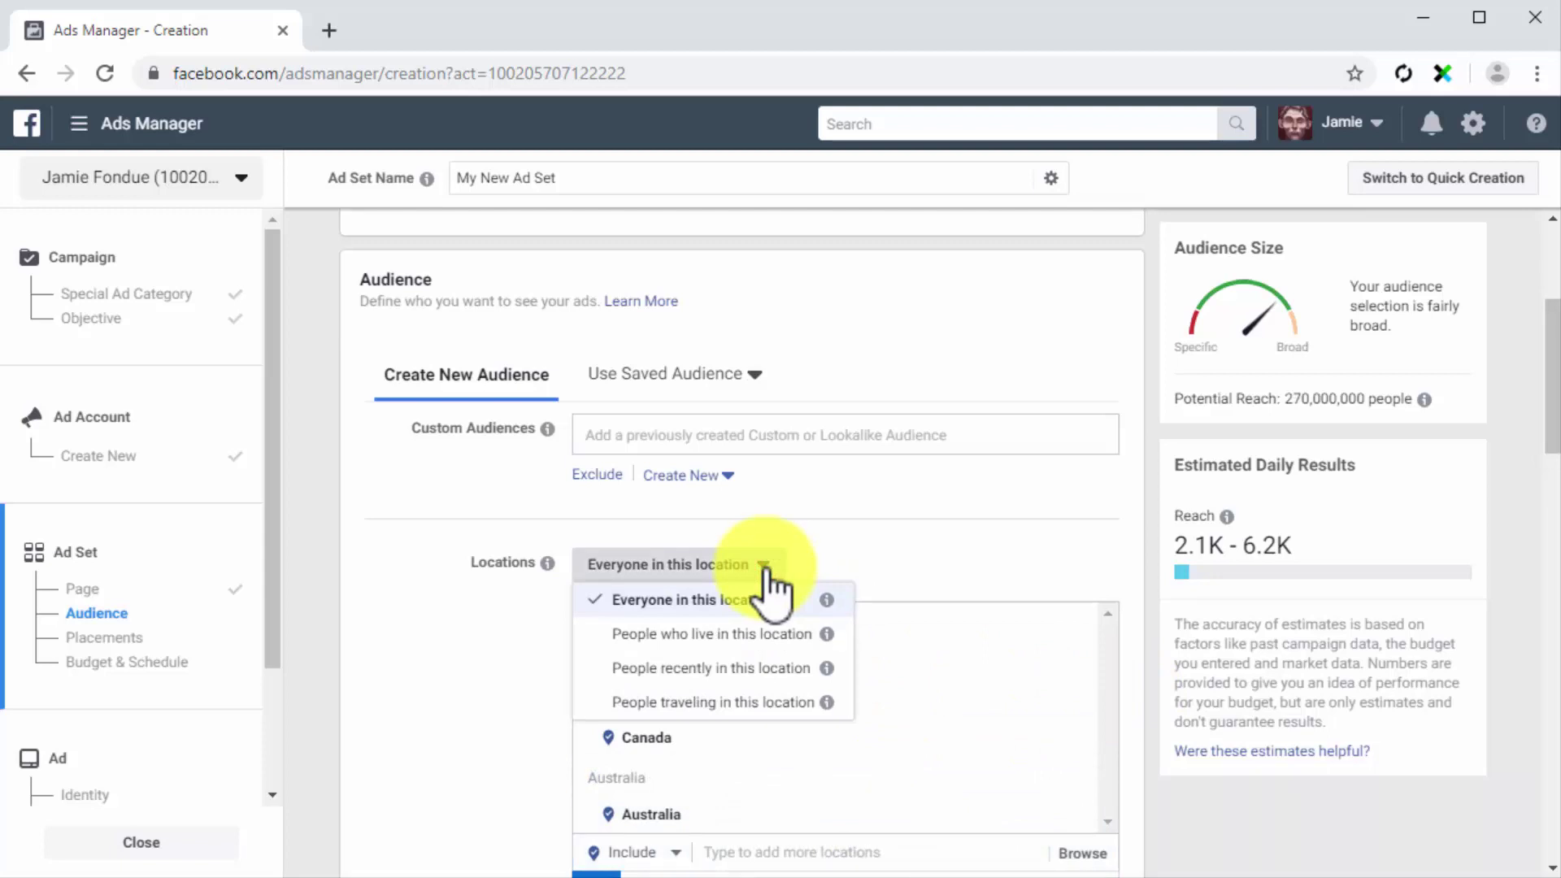
{"action": "left_click", "coordinate": [765, 570]}
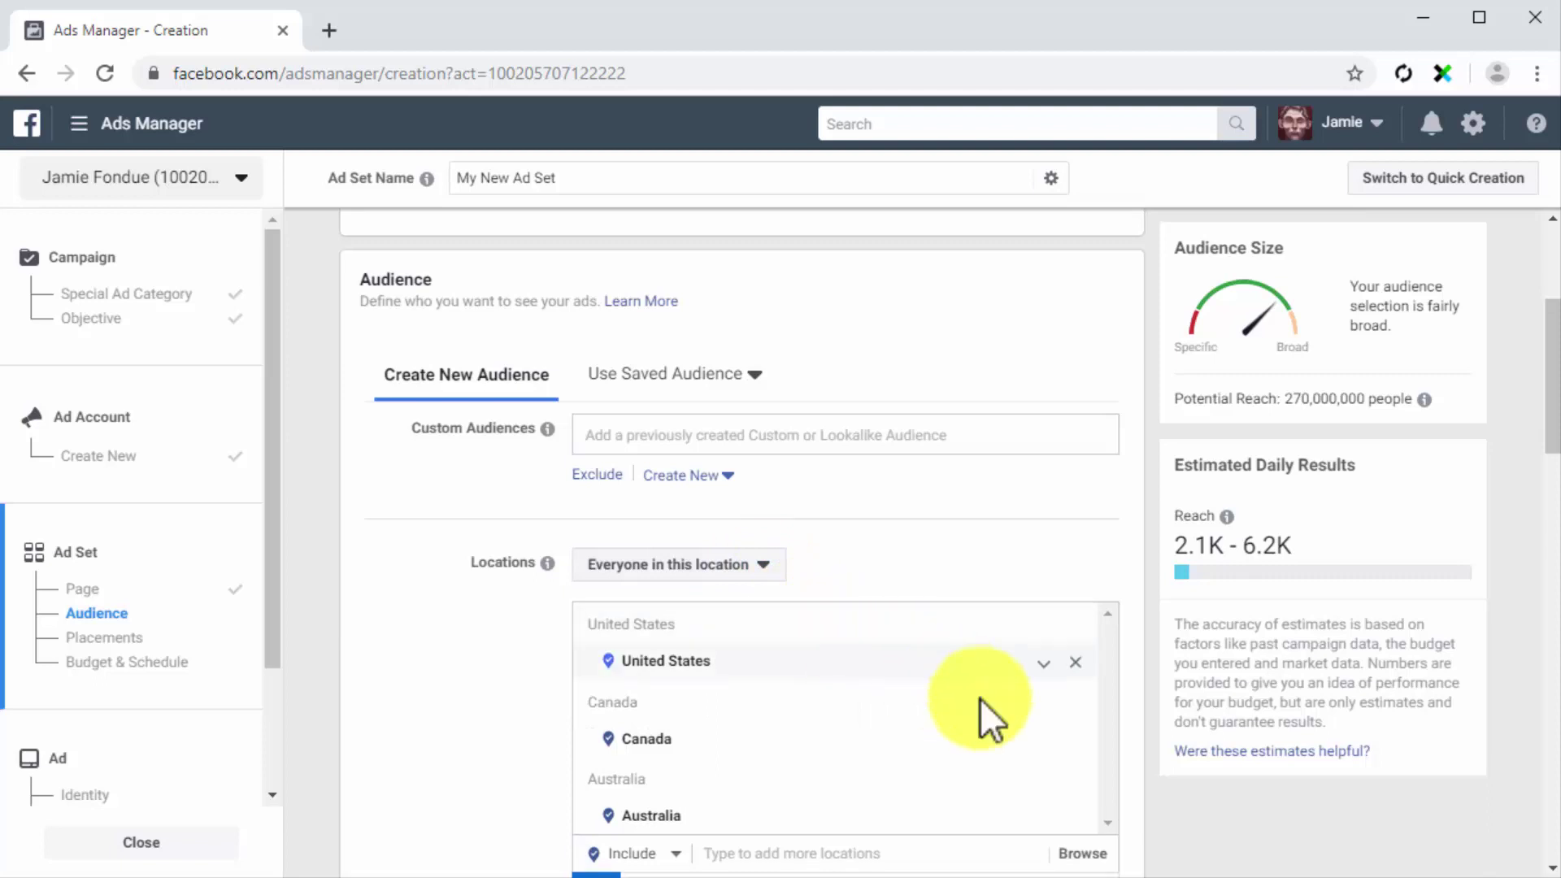
{"action": "scroll", "coordinate": [1125, 785], "scroll_direction": "down", "scroll_amount": 5}
Set the audience age range to 24–55.
{"action": "left_click", "coordinate": [1054, 567]}
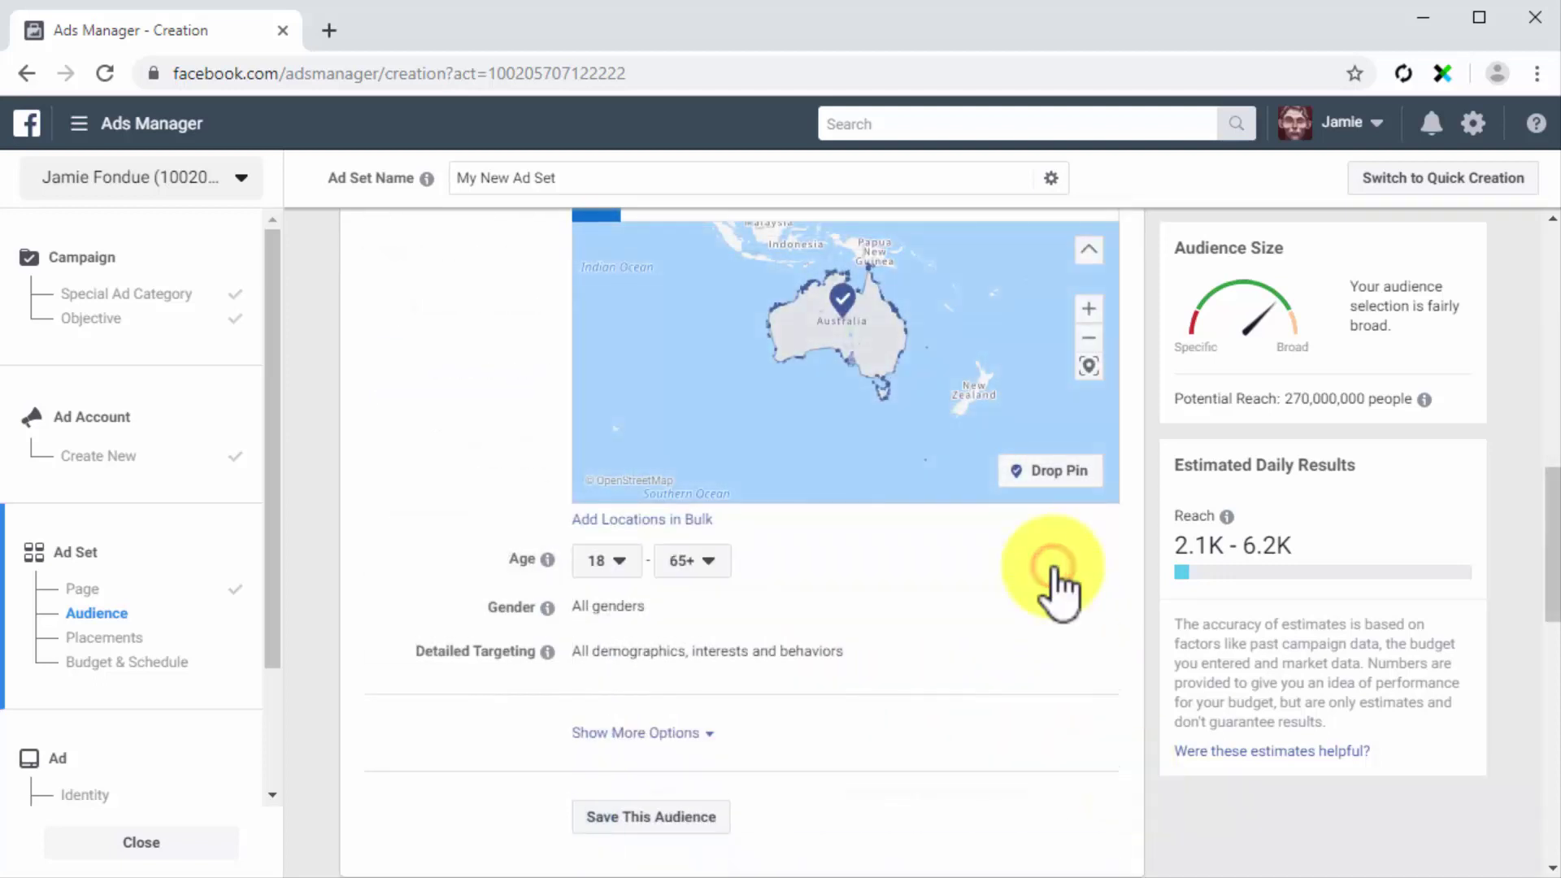
{"action": "left_click", "coordinate": [631, 561]}
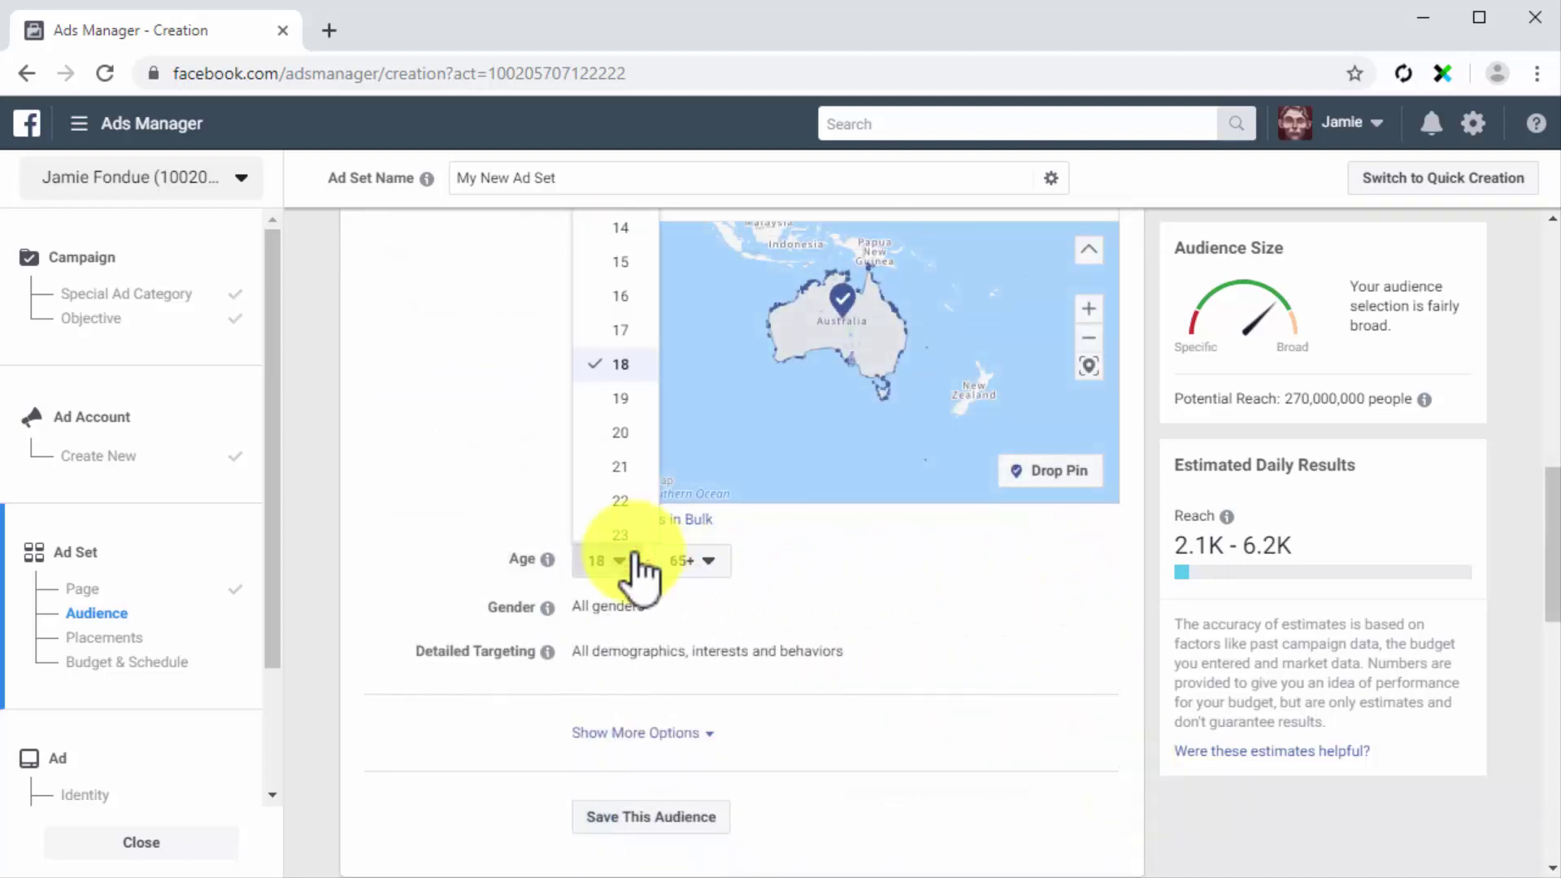
{"action": "scroll", "coordinate": [631, 520], "scroll_direction": "down", "scroll_amount": 1}
{"action": "left_click", "coordinate": [631, 509]}
{"action": "left_click", "coordinate": [697, 561]}
{"action": "left_click", "coordinate": [715, 338]}
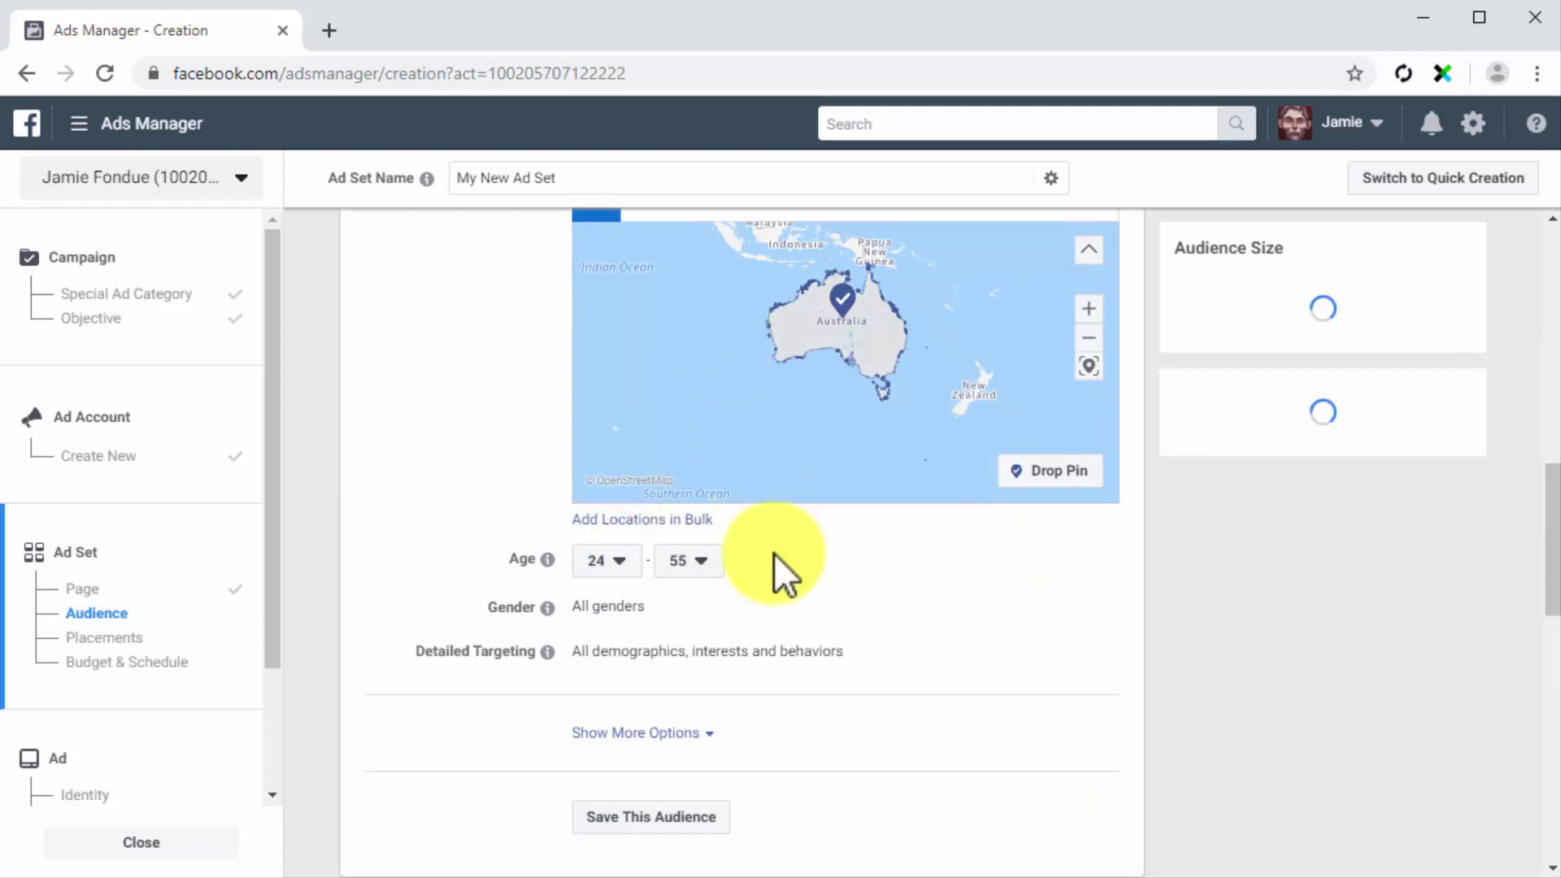
Target all genders and open Detailed Targeting for editing.
{"action": "mouse_move", "coordinate": [823, 613]}
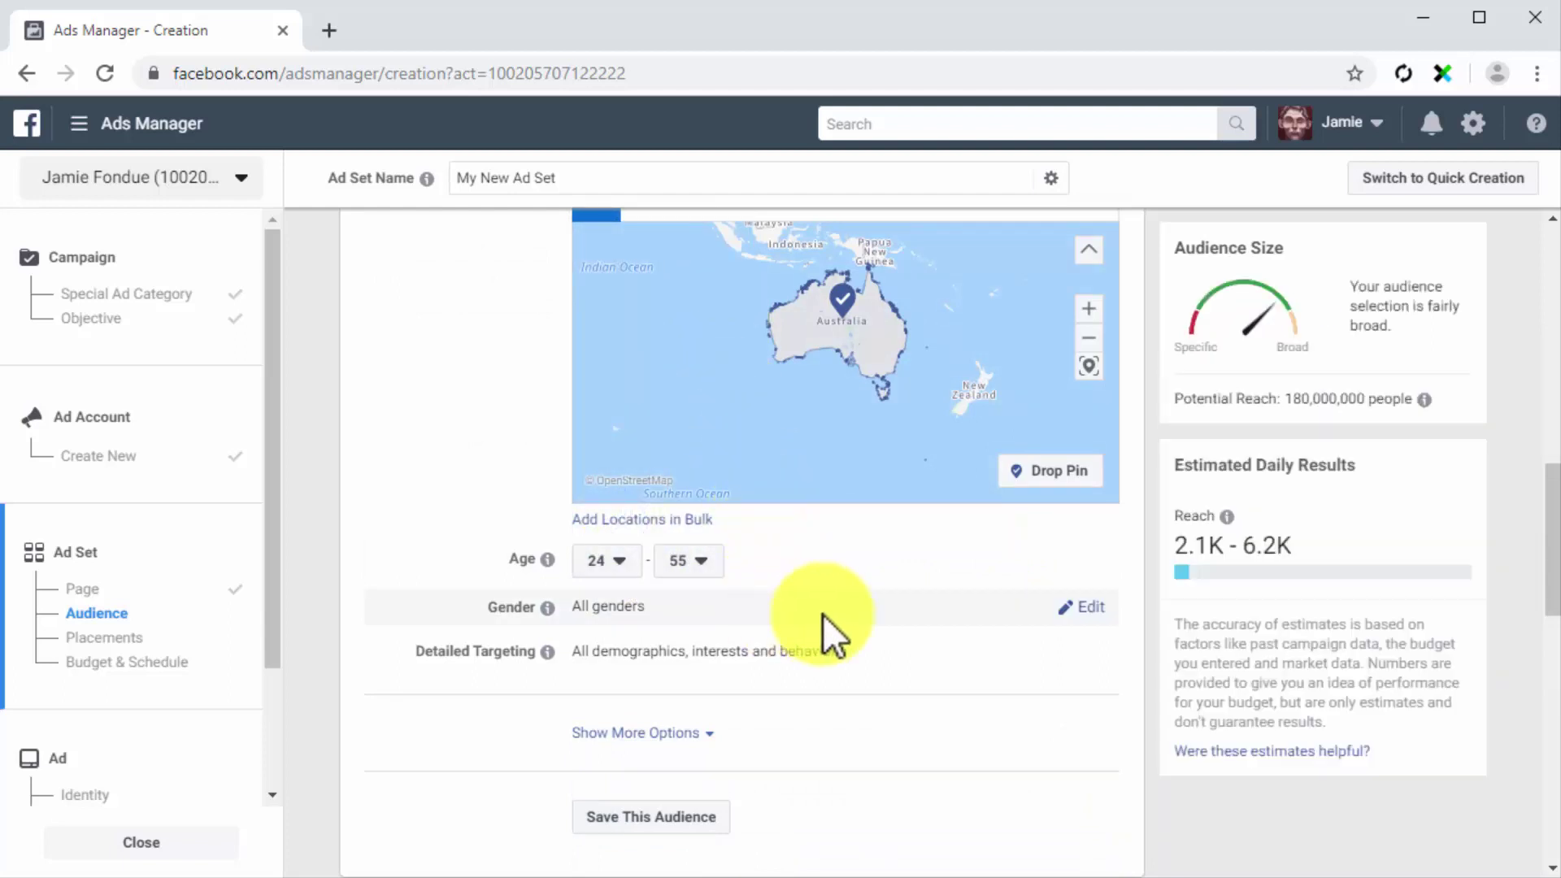
{"action": "left_click", "coordinate": [1088, 616]}
{"action": "left_click", "coordinate": [597, 612]}
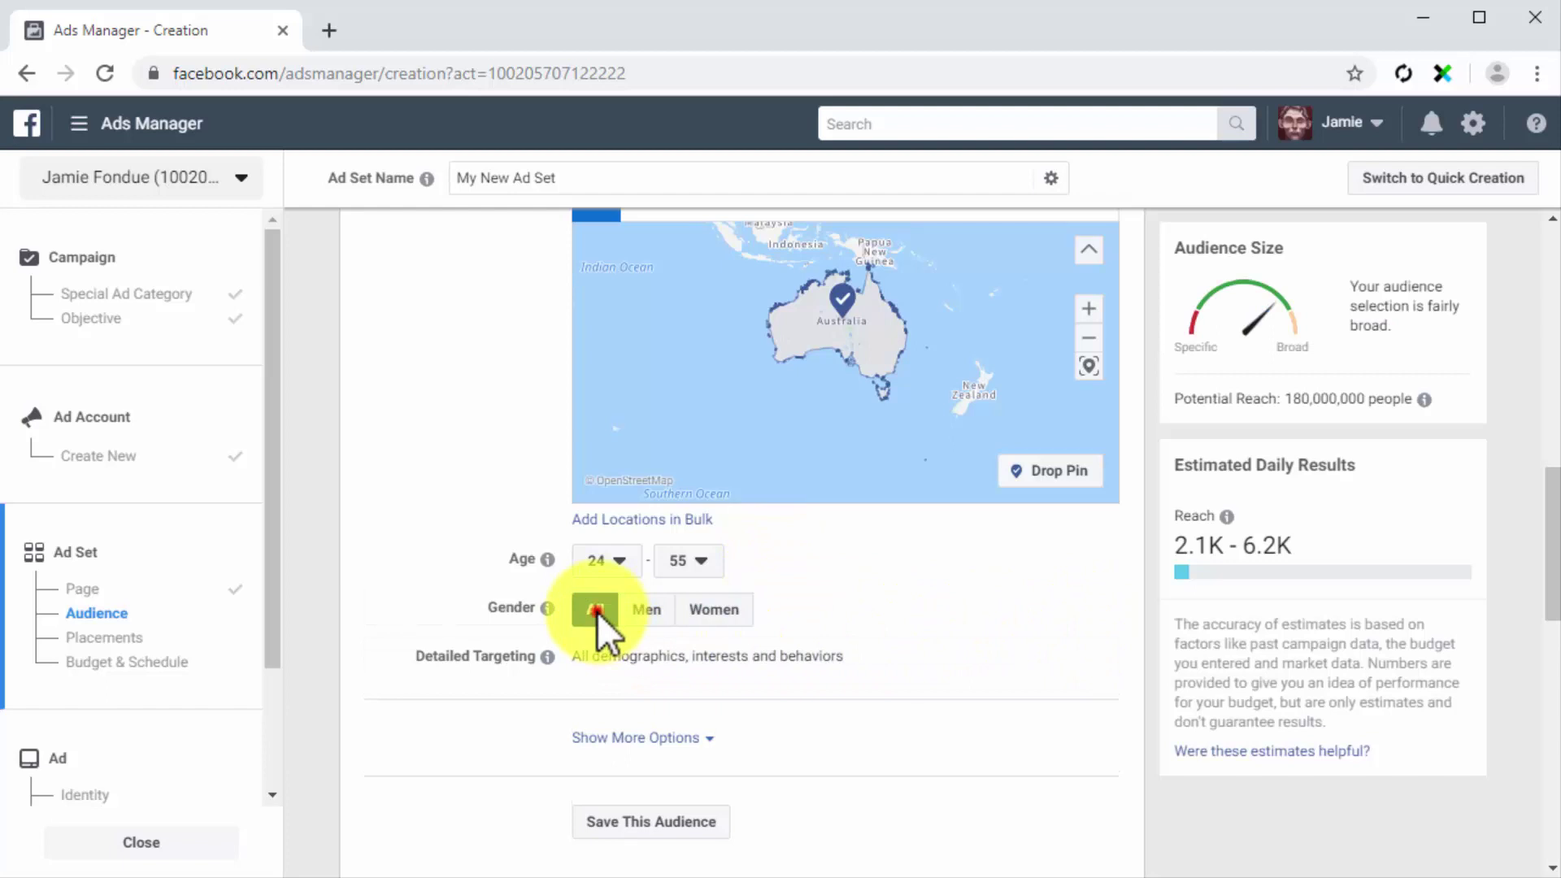
{"action": "mouse_move", "coordinate": [714, 662]}
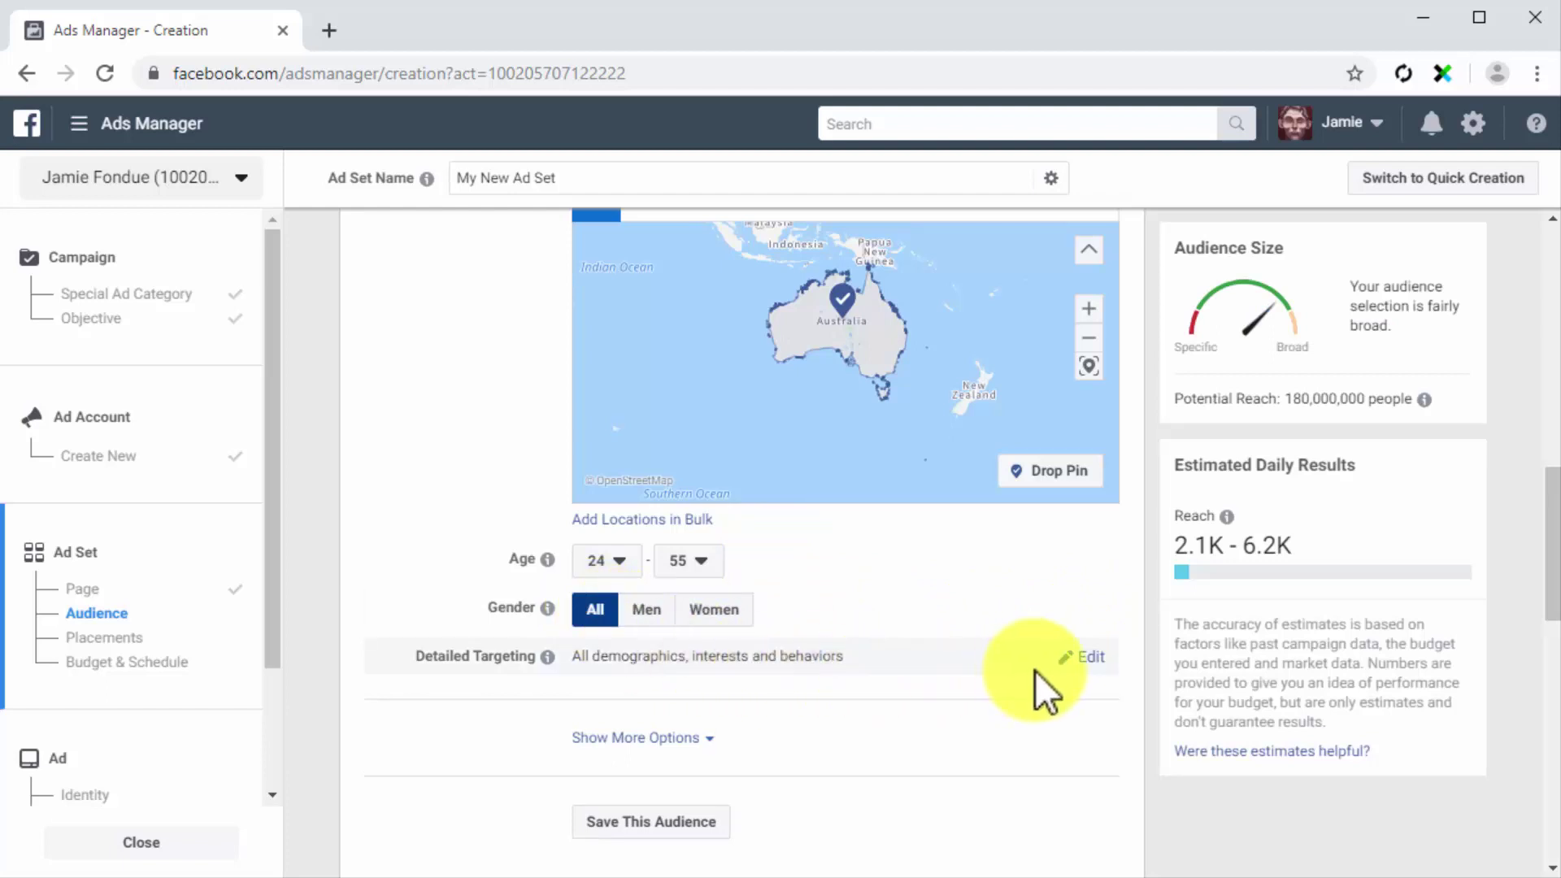
{"action": "left_click", "coordinate": [1075, 659]}
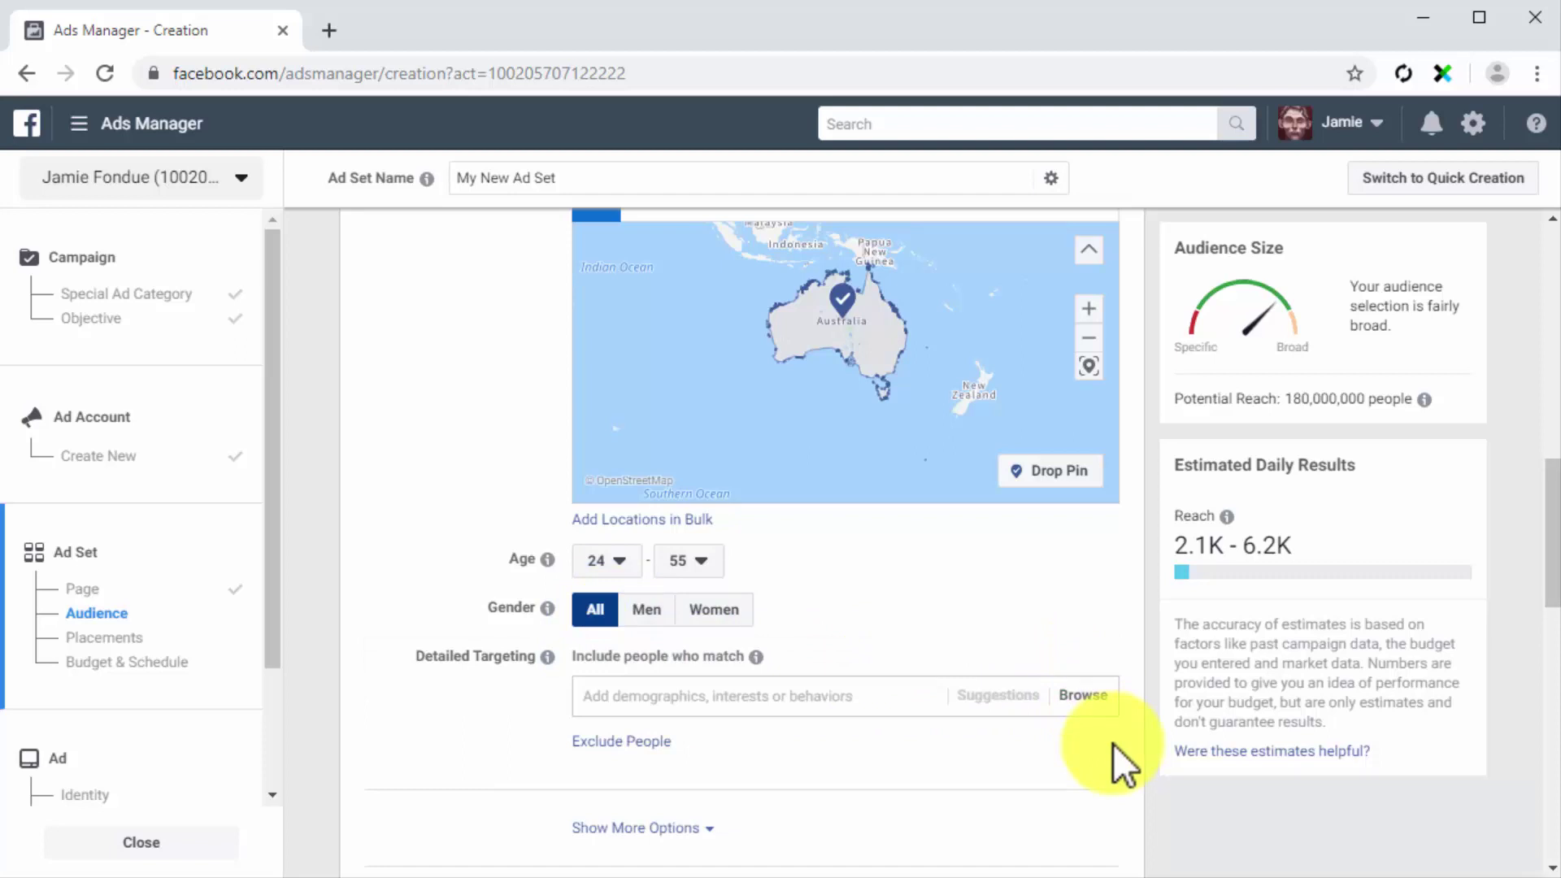
Search 'healthy eating' and add Healthy eating to detailed targeting, then browse categories.
{"action": "left_click", "coordinate": [828, 697]}
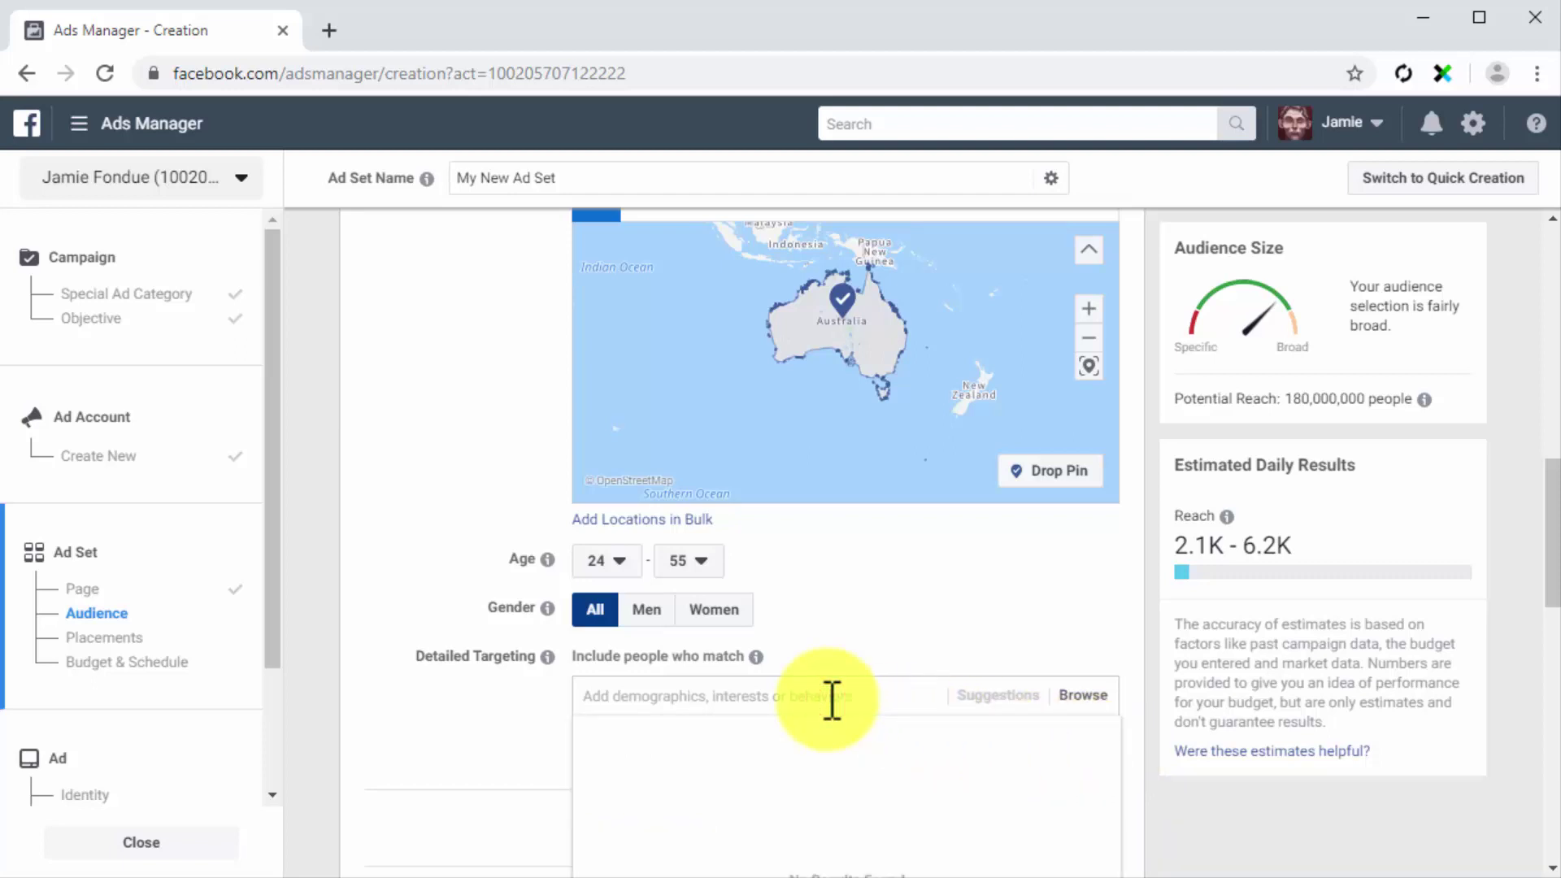
{"action": "type", "text": "healthy eating"}
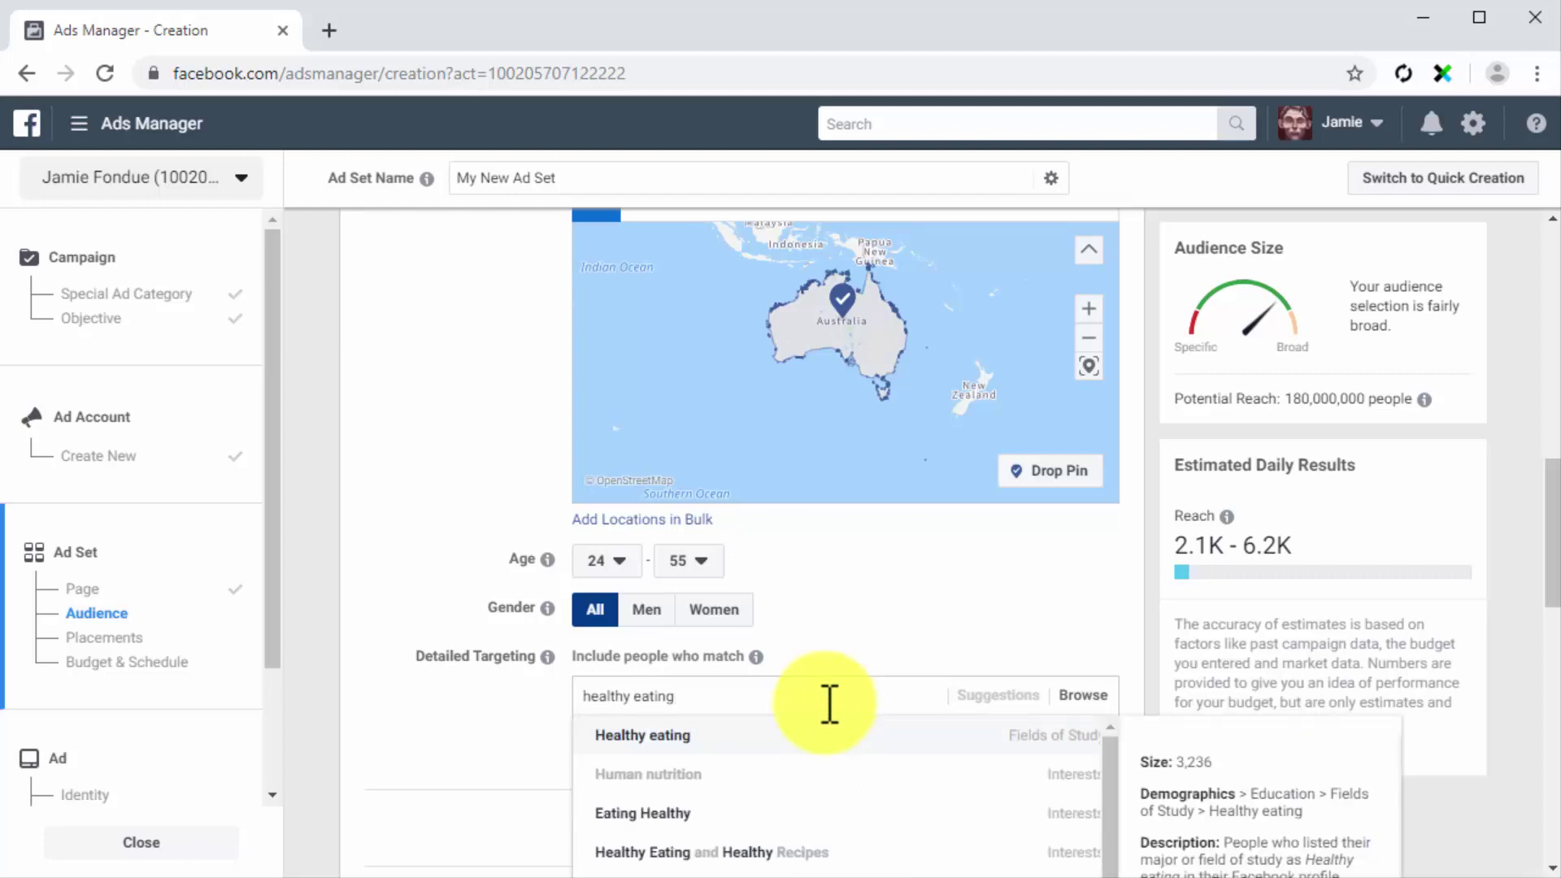
{"action": "left_click", "coordinate": [820, 737]}
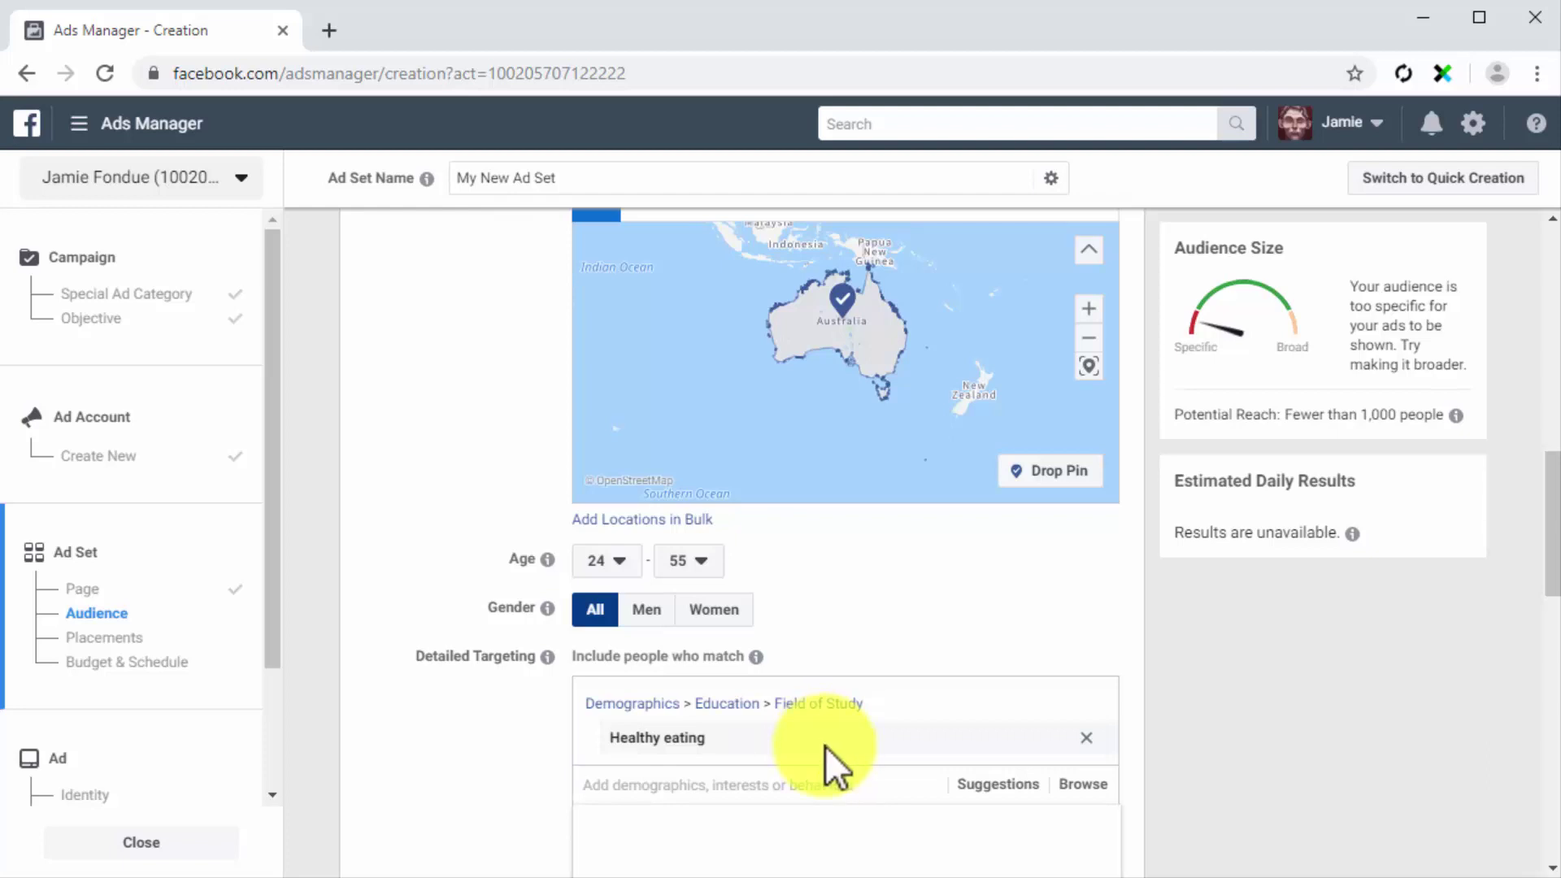
{"action": "left_click", "coordinate": [1072, 781]}
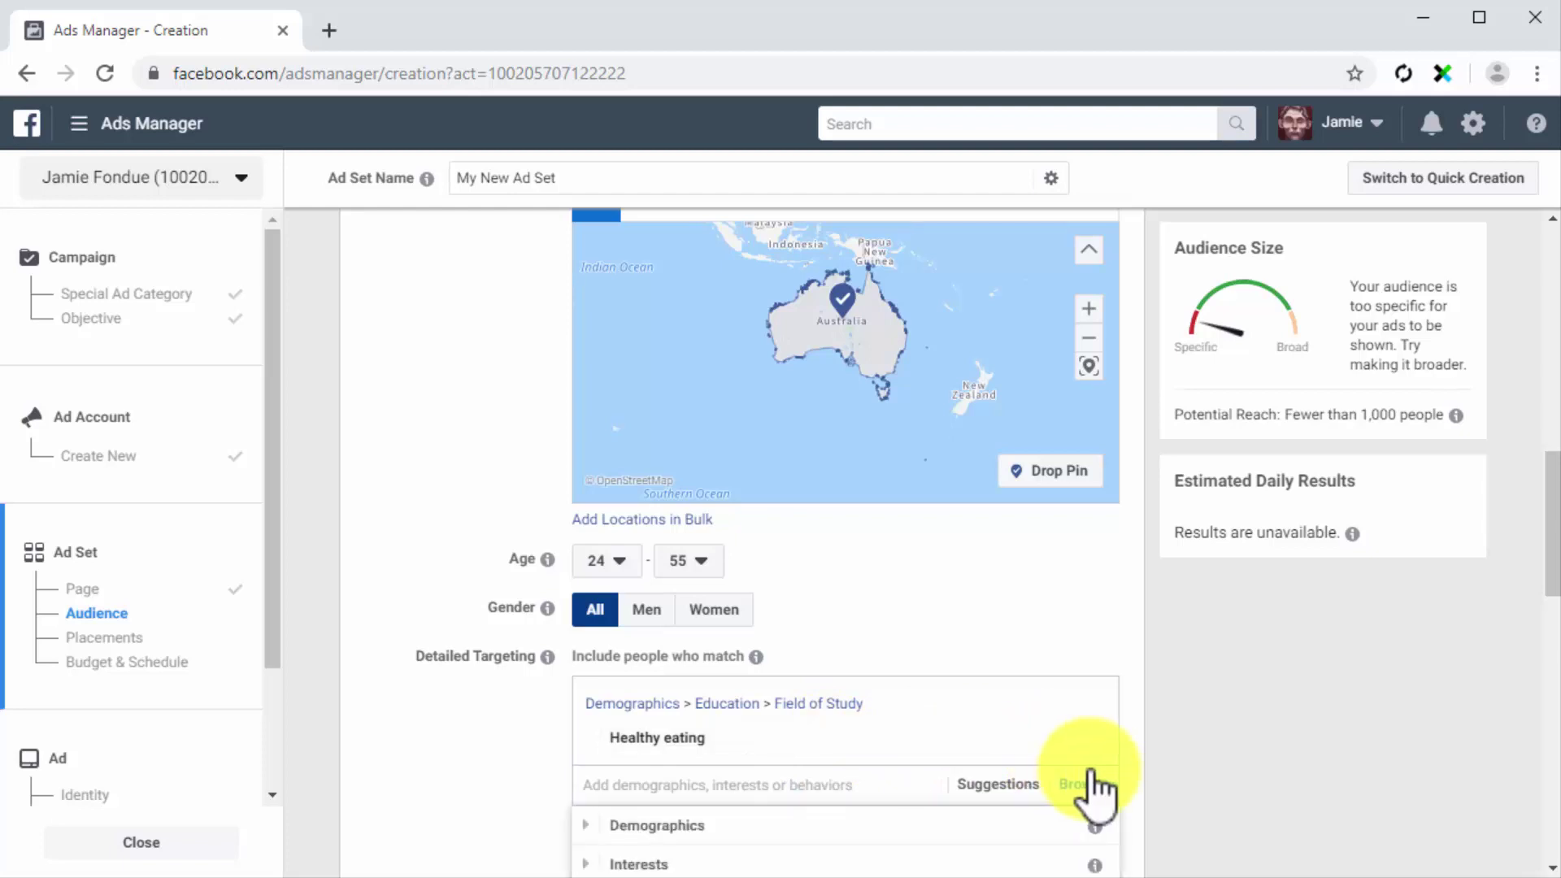
{"action": "scroll", "coordinate": [1126, 777], "scroll_direction": "down", "scroll_amount": 2}
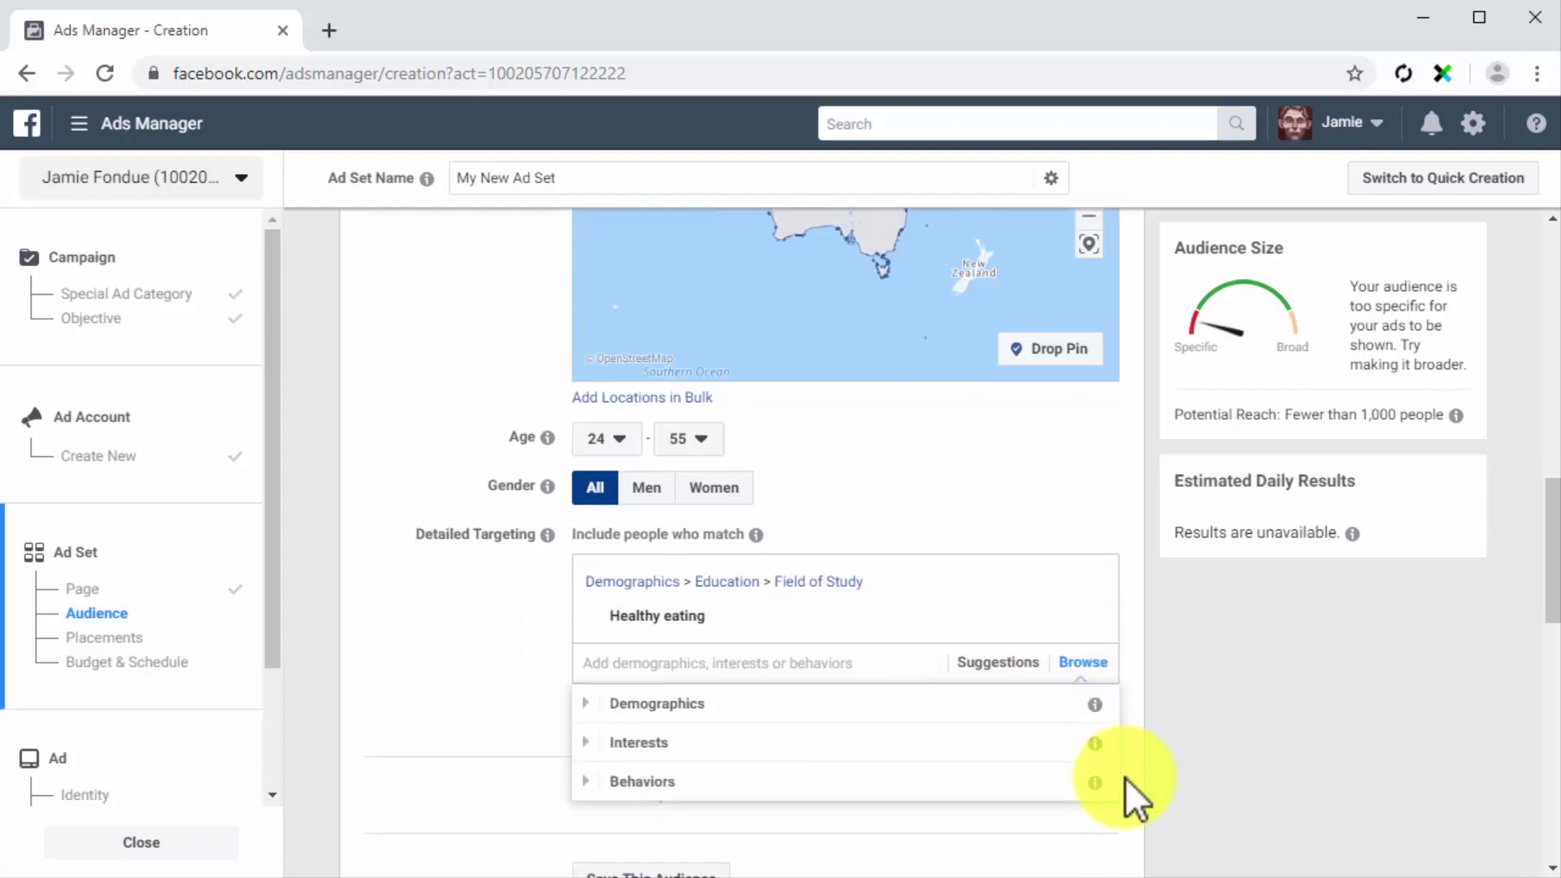
{"action": "scroll", "coordinate": [1126, 778], "scroll_direction": "down", "scroll_amount": 2}
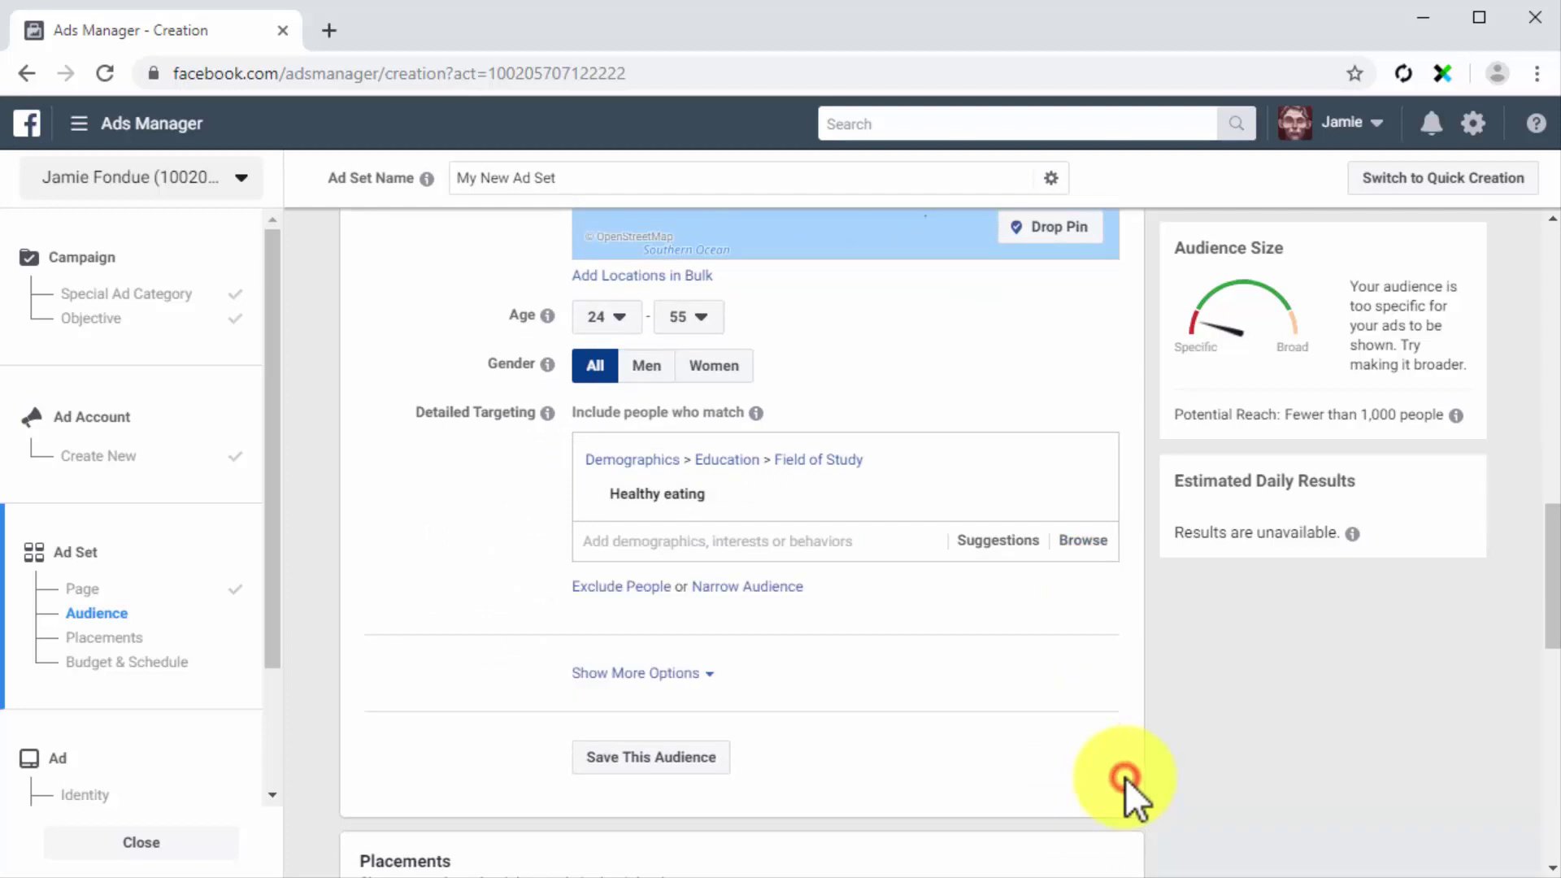
Under more options, set the audience language to English (All).
{"action": "left_click", "coordinate": [713, 673]}
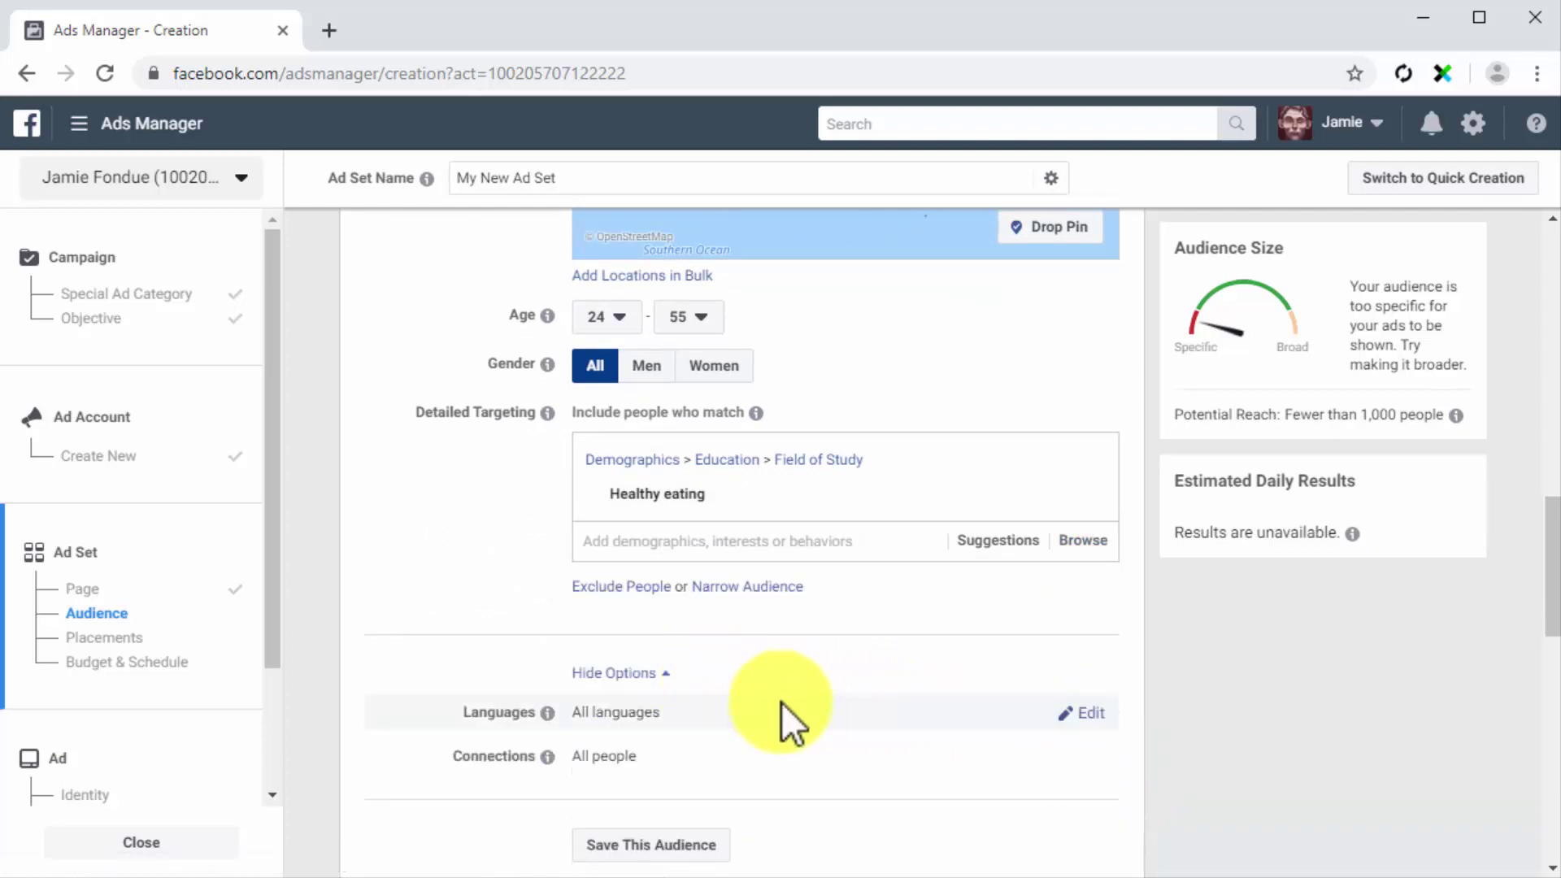
{"action": "left_click", "coordinate": [1073, 713]}
{"action": "left_click", "coordinate": [1075, 714]}
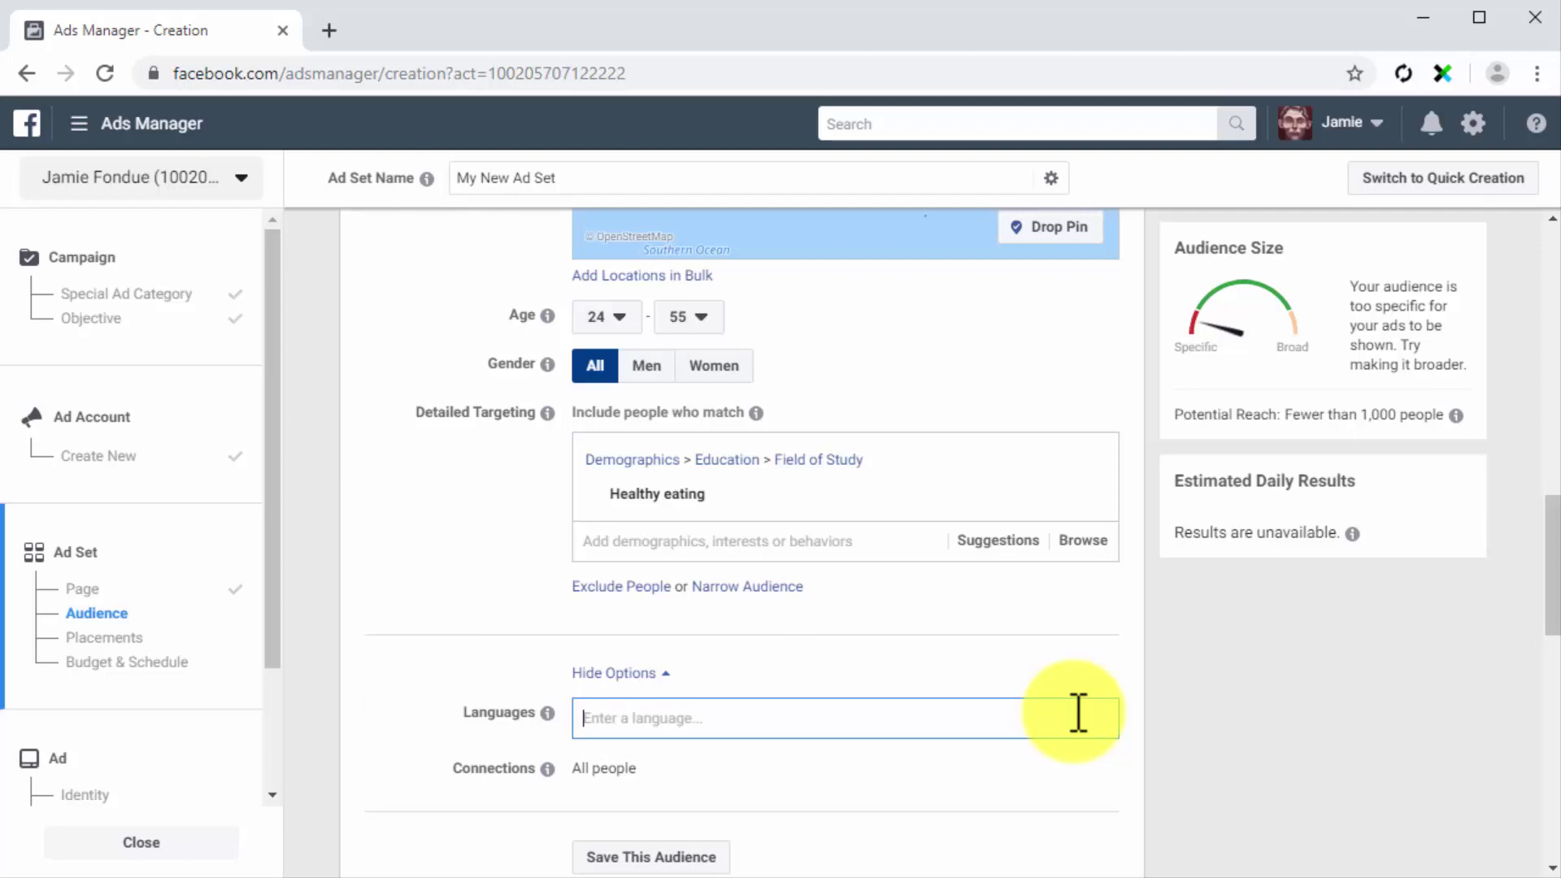
{"action": "type", "text": "eng"}
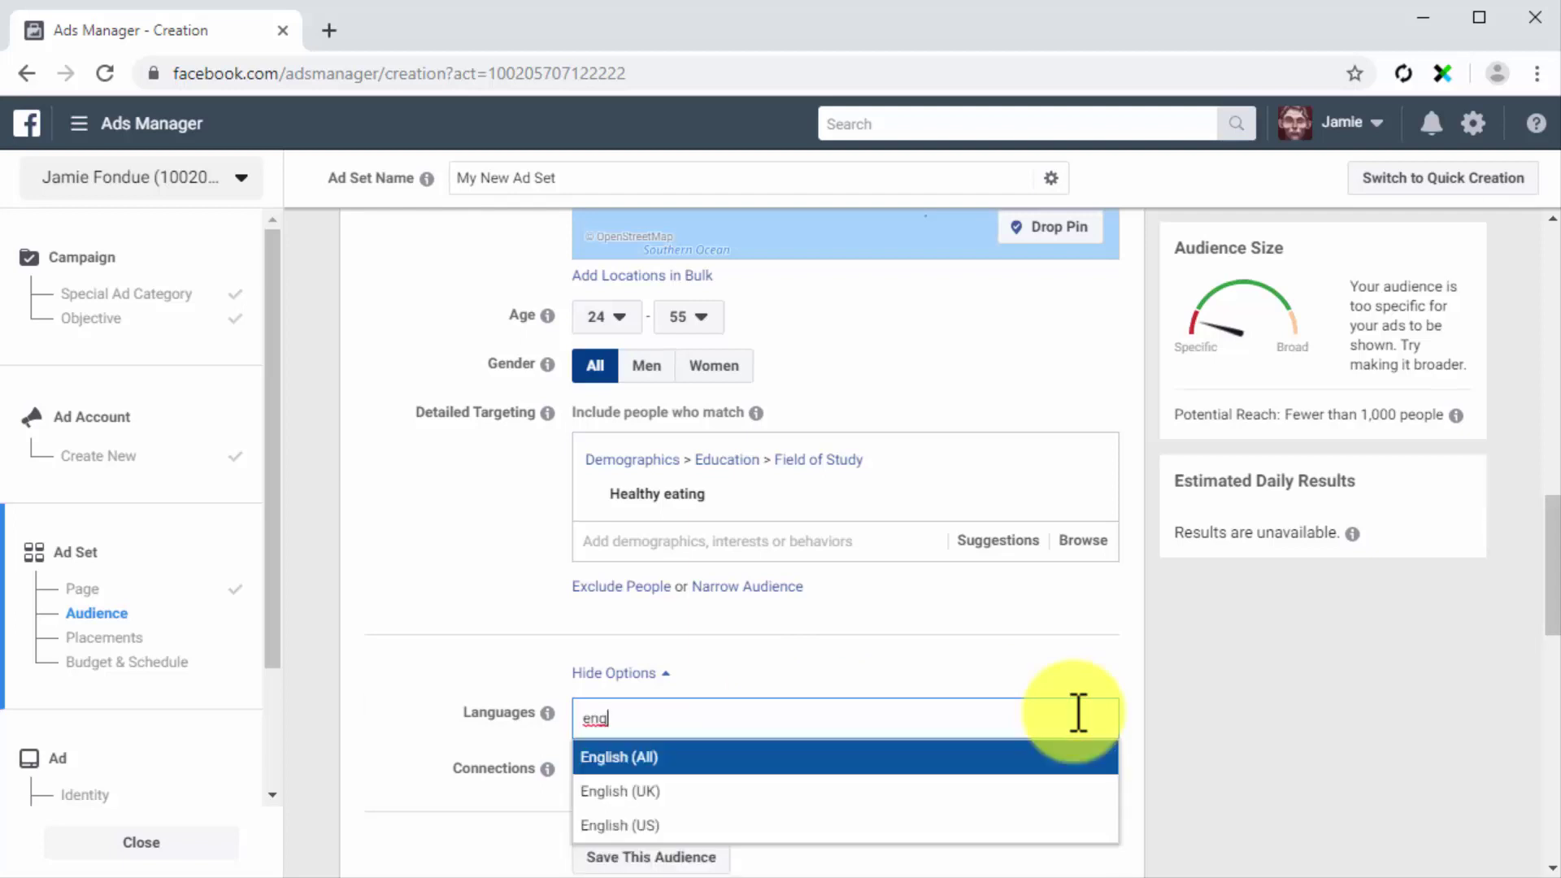
{"action": "key", "text": "Return"}
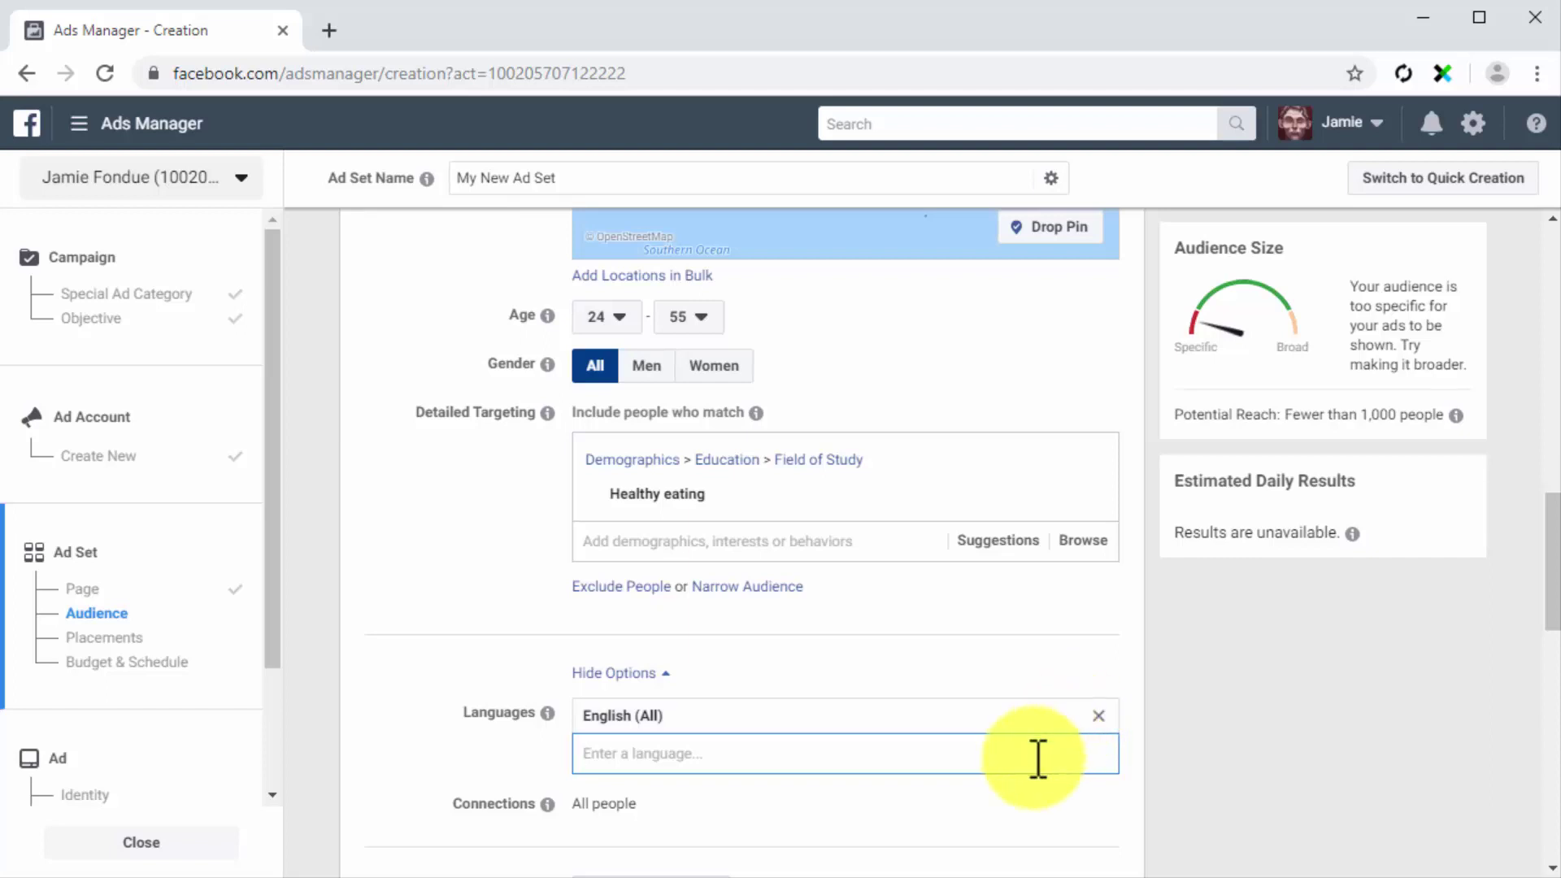
{"action": "scroll", "coordinate": [1037, 759], "scroll_direction": "down", "scroll_amount": 2}
Set Connections to 'Friends of people who like your Page'.
{"action": "left_click", "coordinate": [1090, 687]}
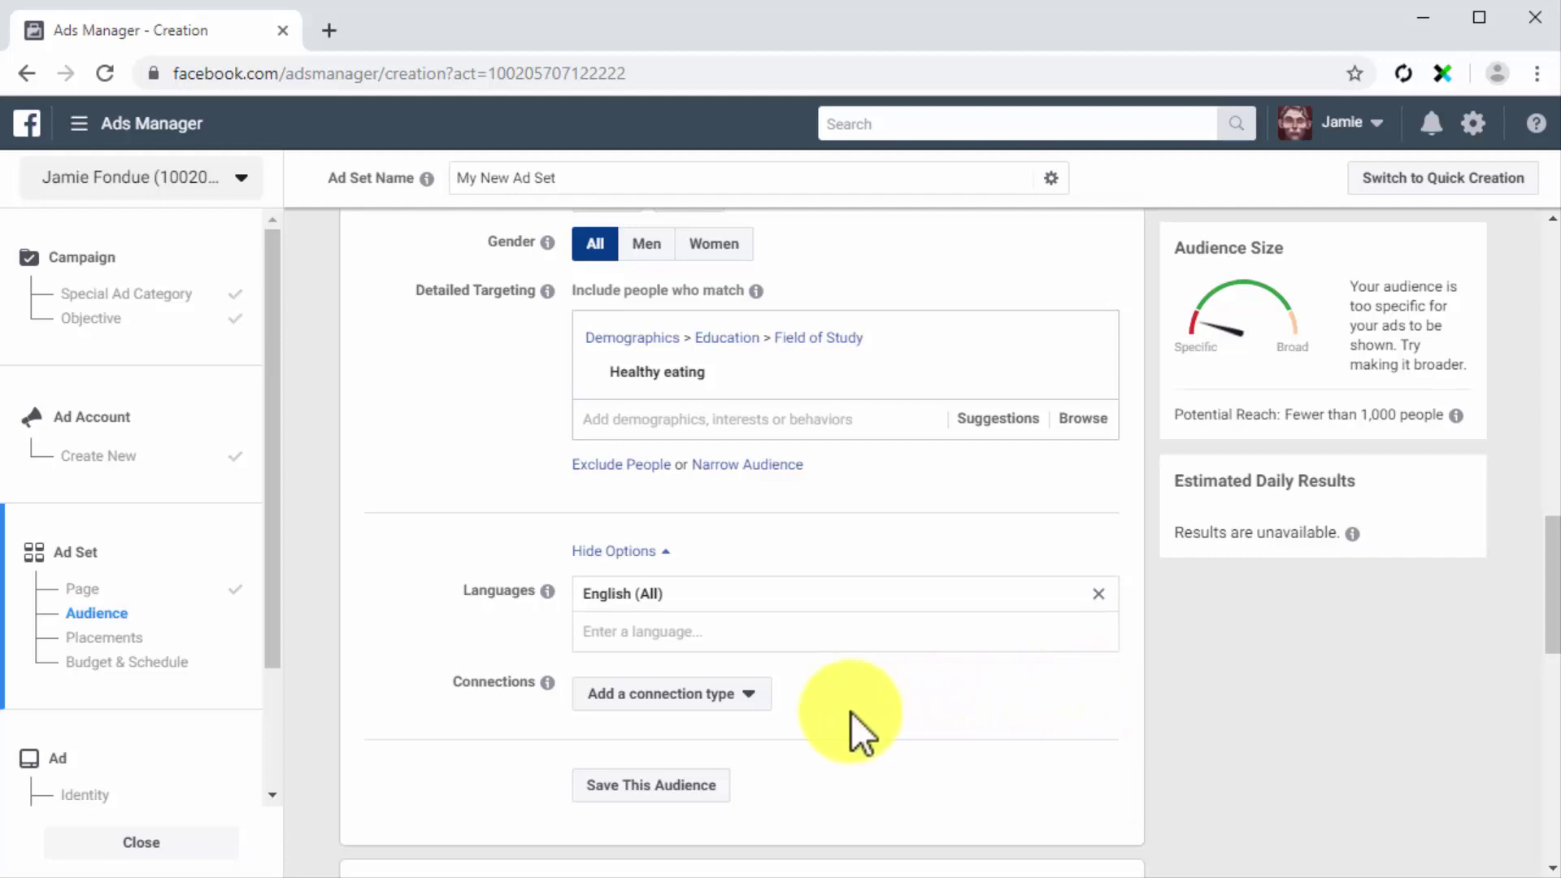
{"action": "left_click", "coordinate": [753, 692]}
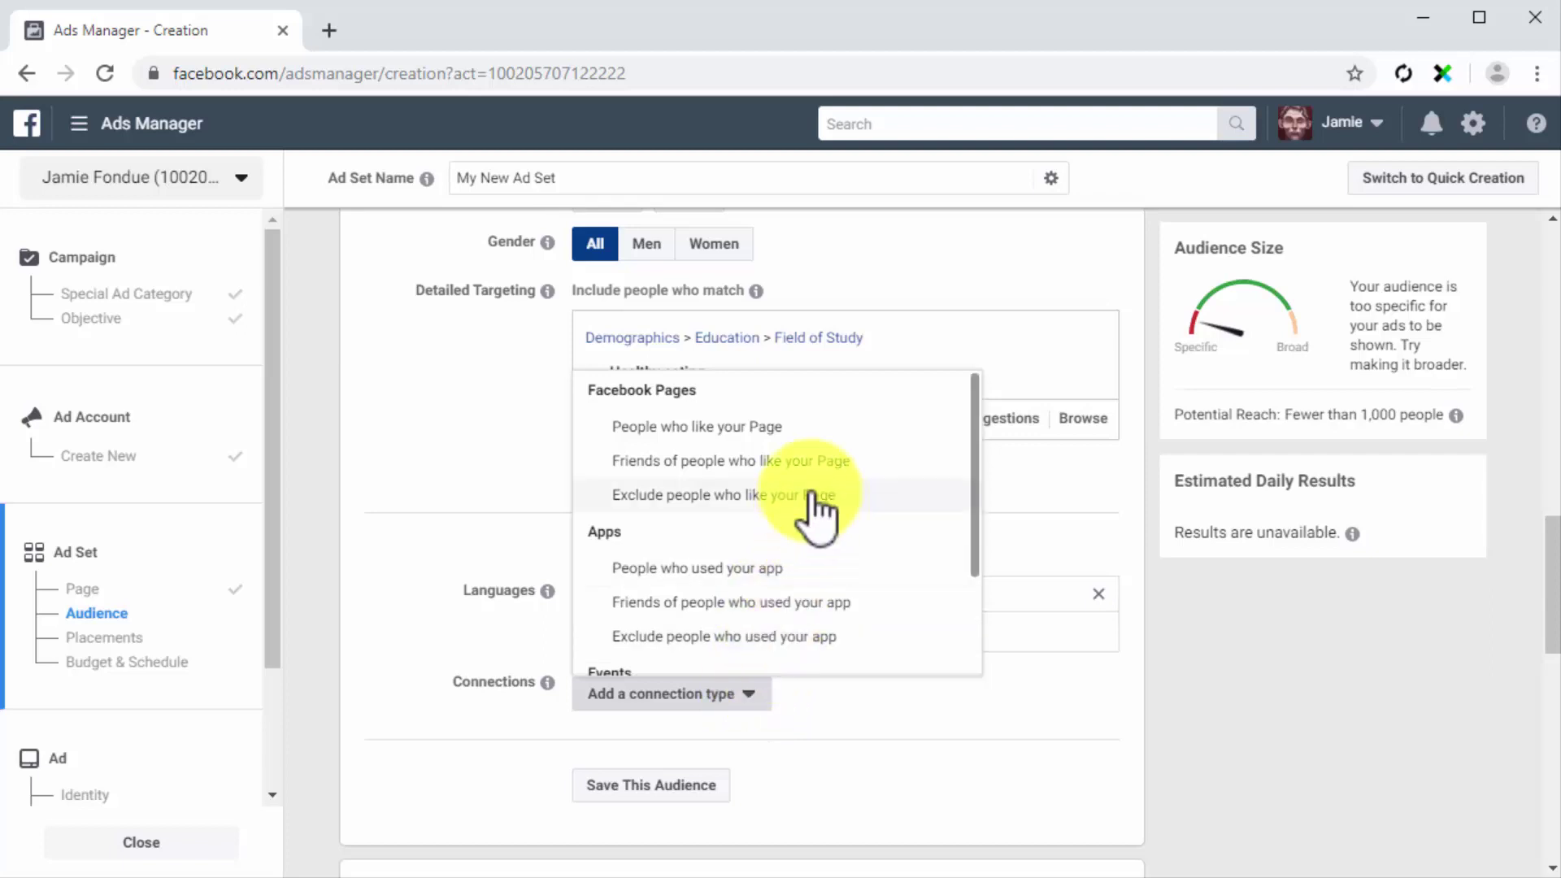
{"action": "left_click", "coordinate": [813, 466]}
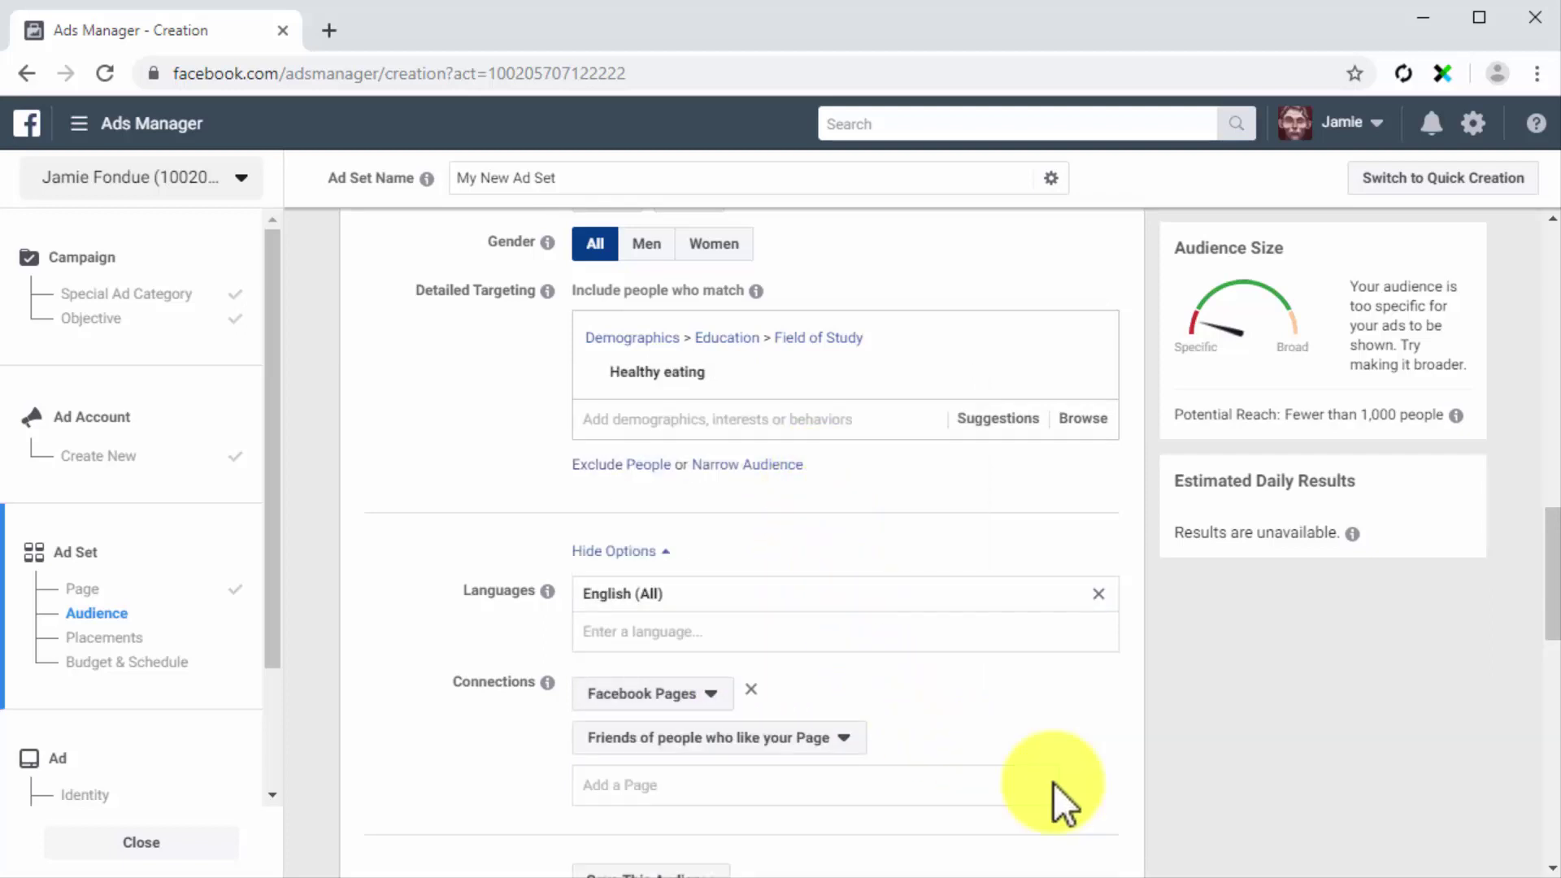
{"action": "scroll", "coordinate": [1117, 813], "scroll_direction": "down", "scroll_amount": 4}
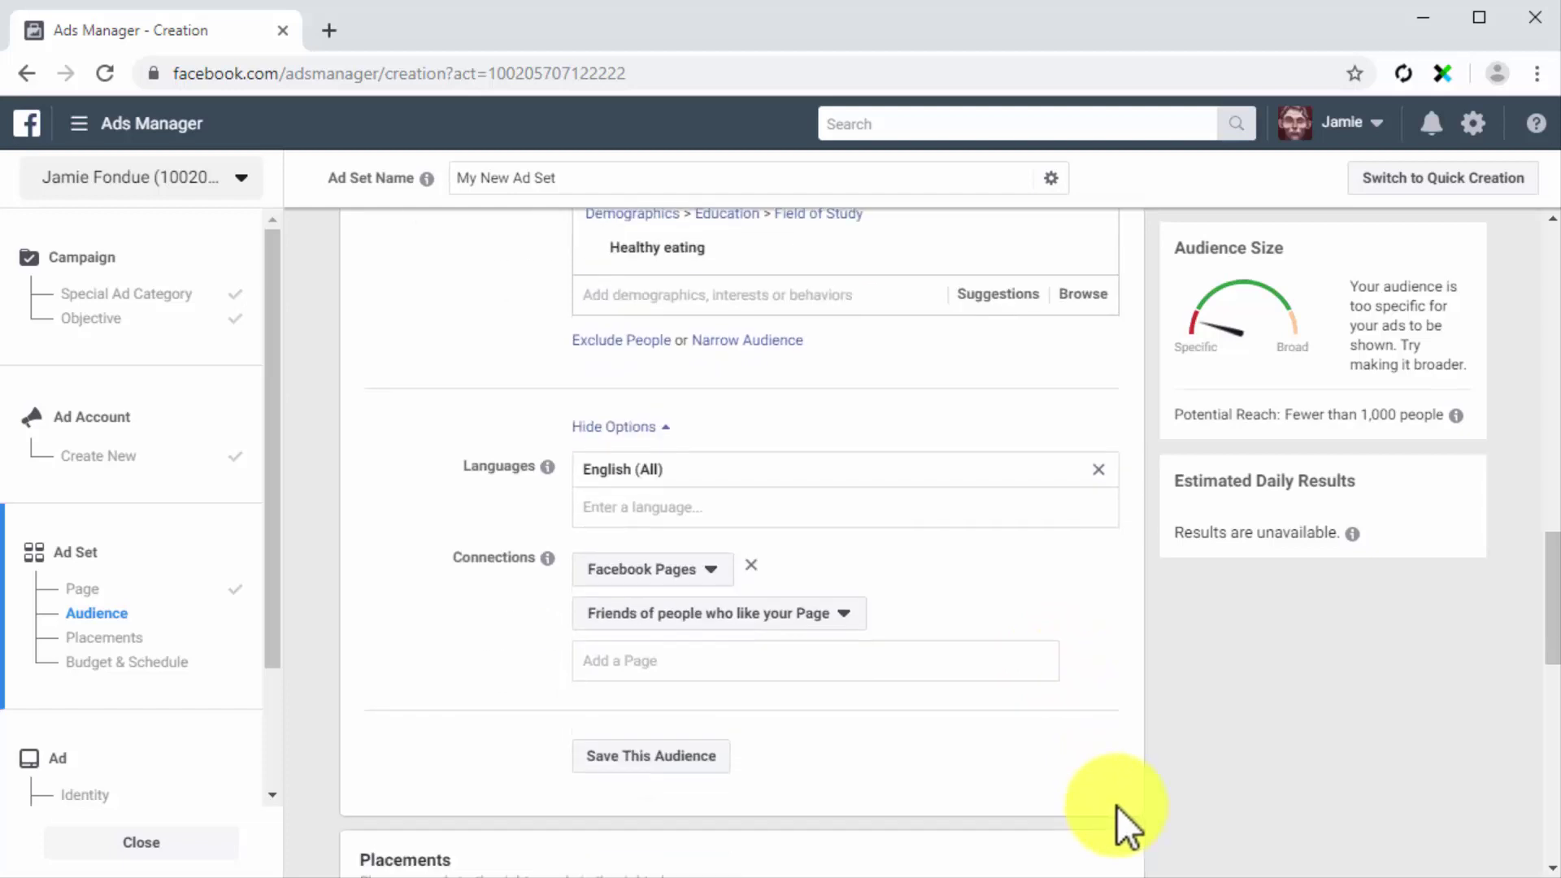
{"action": "scroll", "coordinate": [1115, 807], "scroll_direction": "down", "scroll_amount": 2}
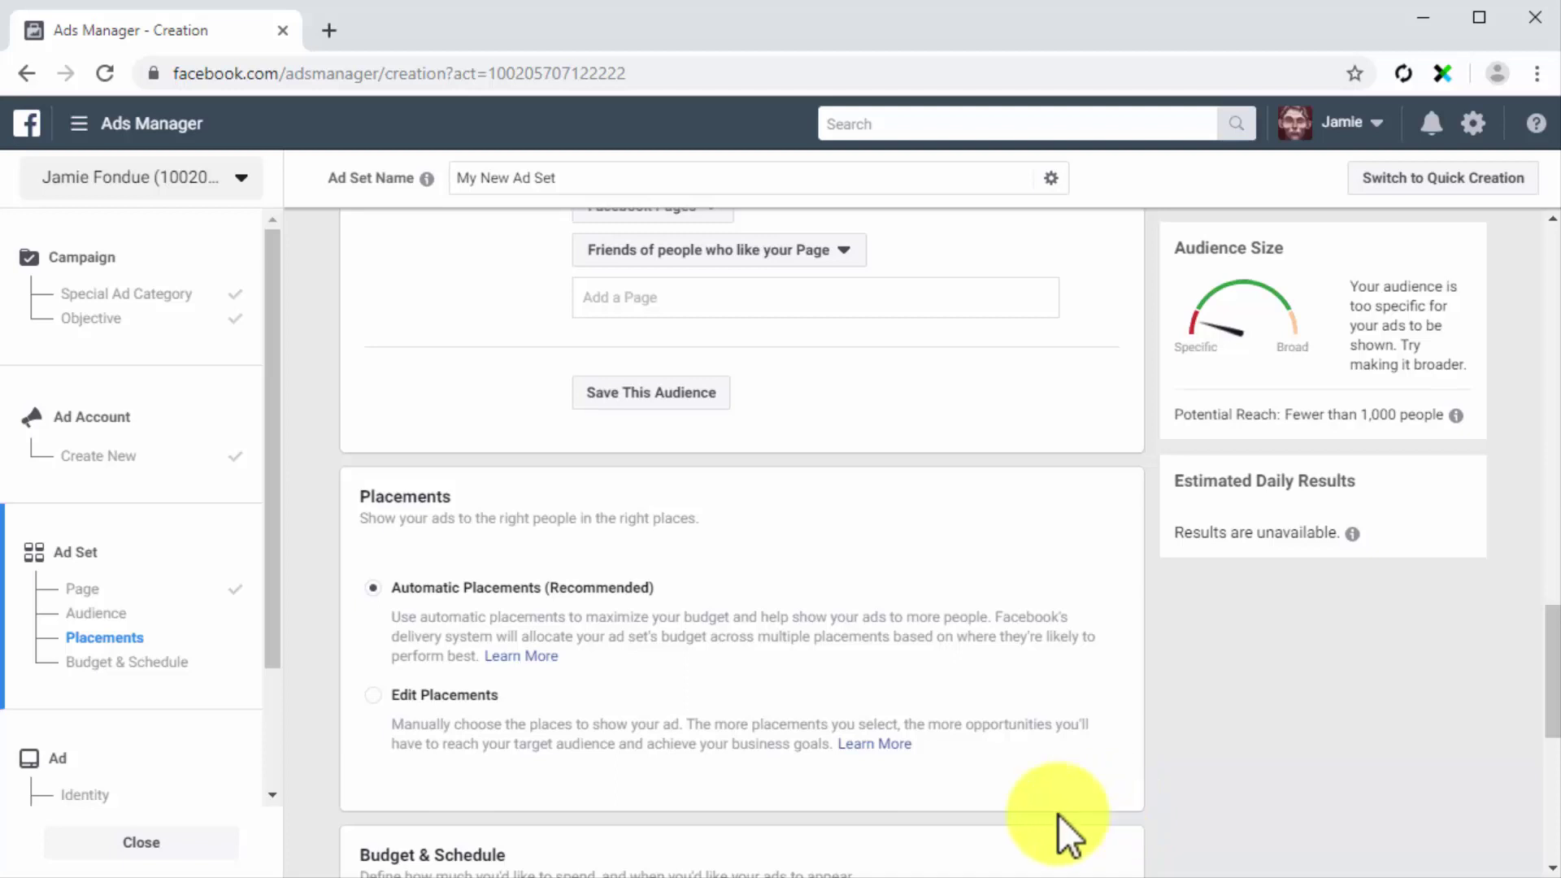
{"action": "left_click", "coordinate": [388, 706]}
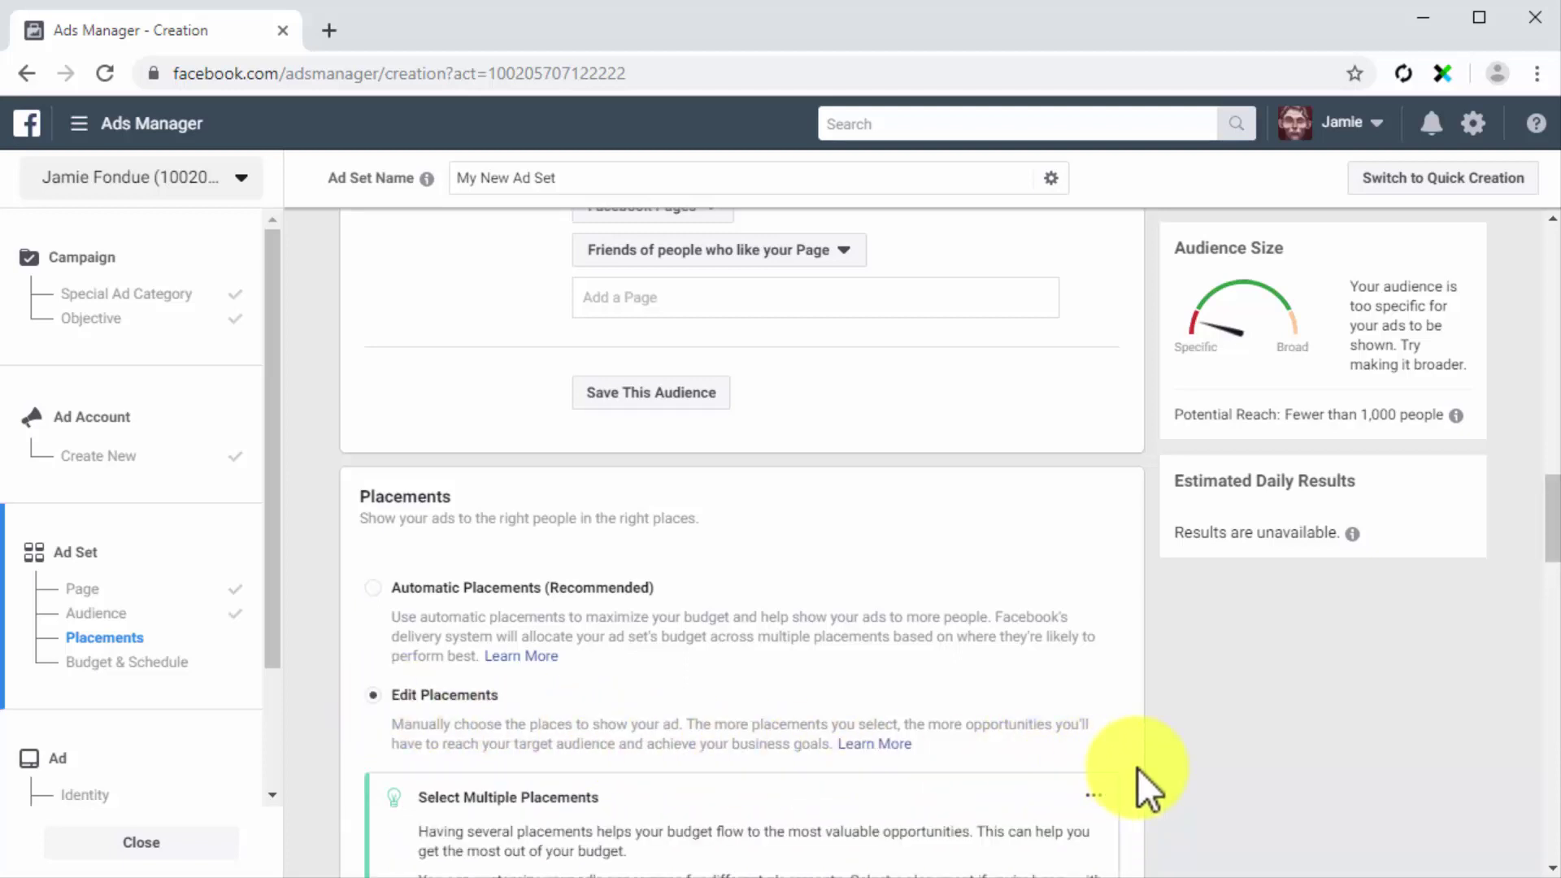
{"action": "scroll", "coordinate": [1138, 767], "scroll_direction": "down", "scroll_amount": 2}
{"action": "scroll", "coordinate": [1138, 768], "scroll_direction": "down", "scroll_amount": 3}
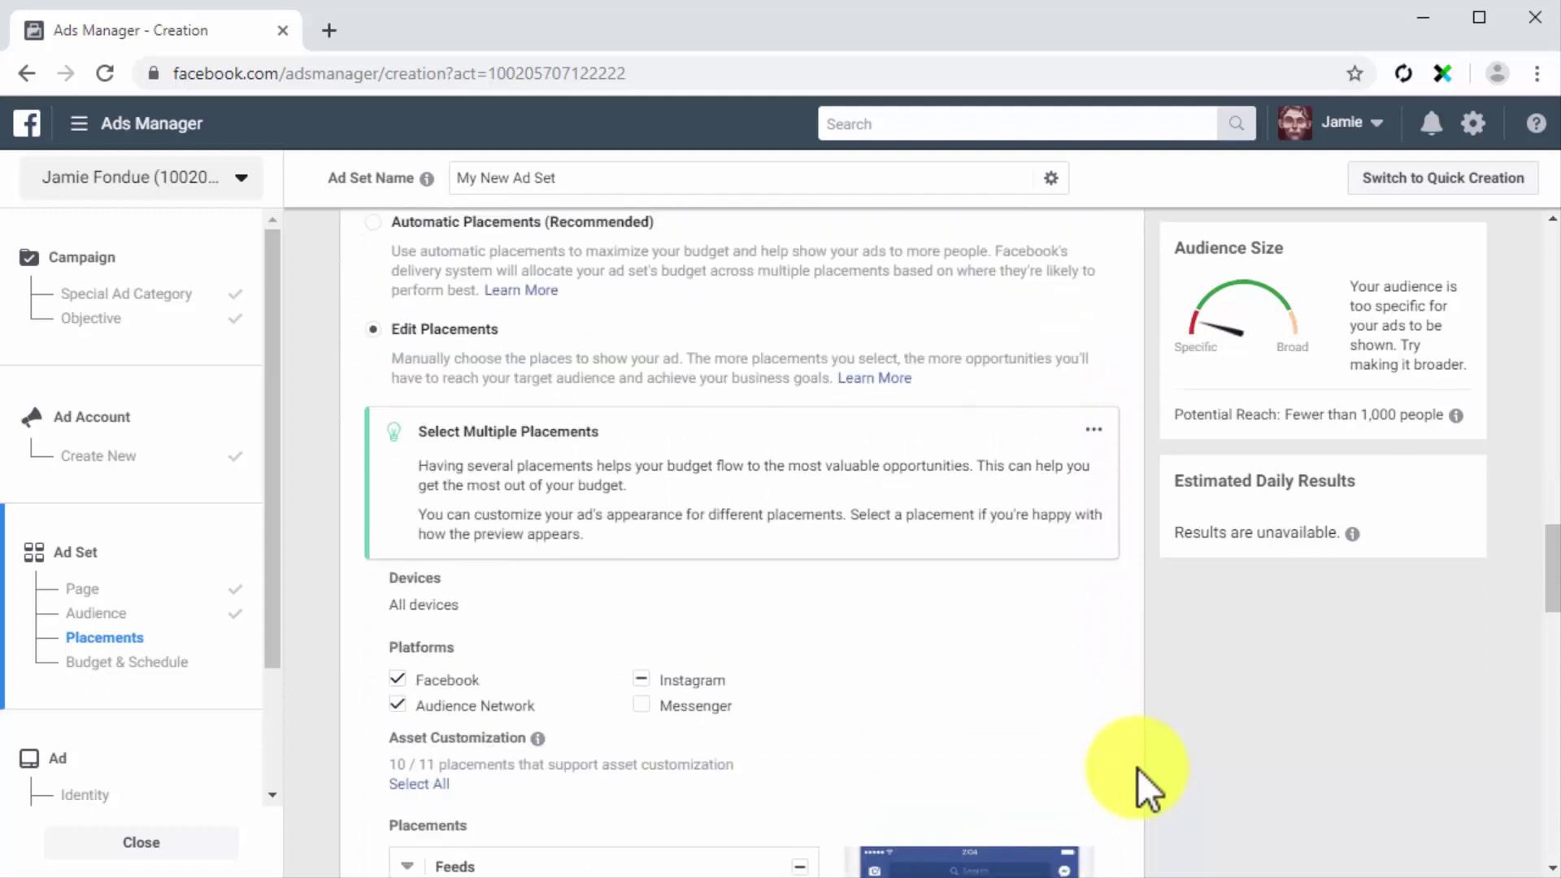
{"action": "left_click", "coordinate": [373, 223]}
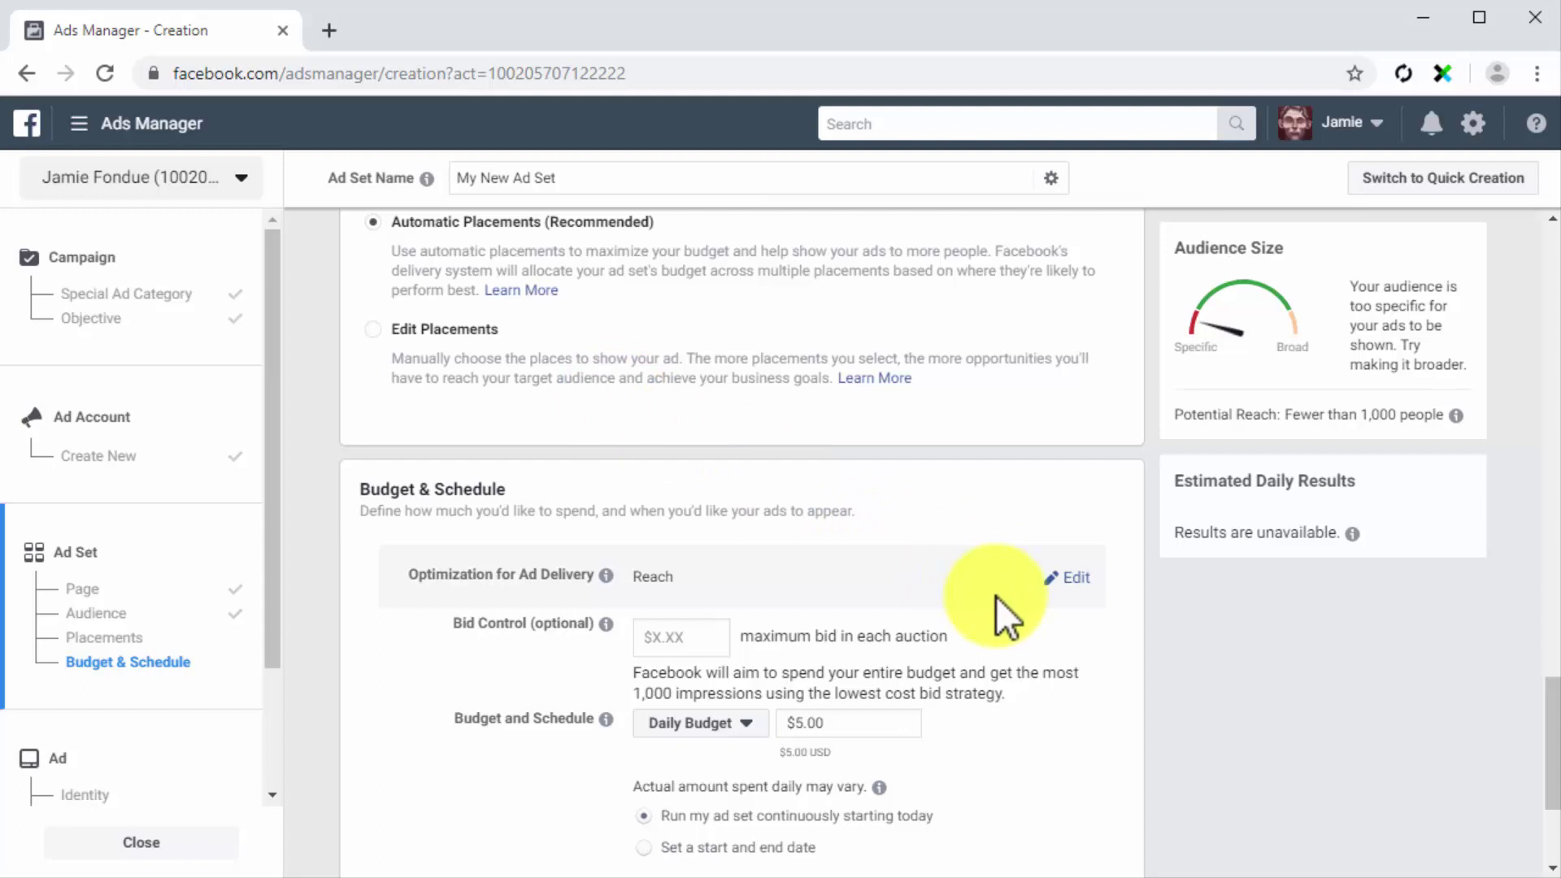
Keep the $5.00 Daily Budget and enter a 0.56 maximum bid under Bid Control.
{"action": "scroll", "coordinate": [997, 596], "scroll_direction": "down", "scroll_amount": 2}
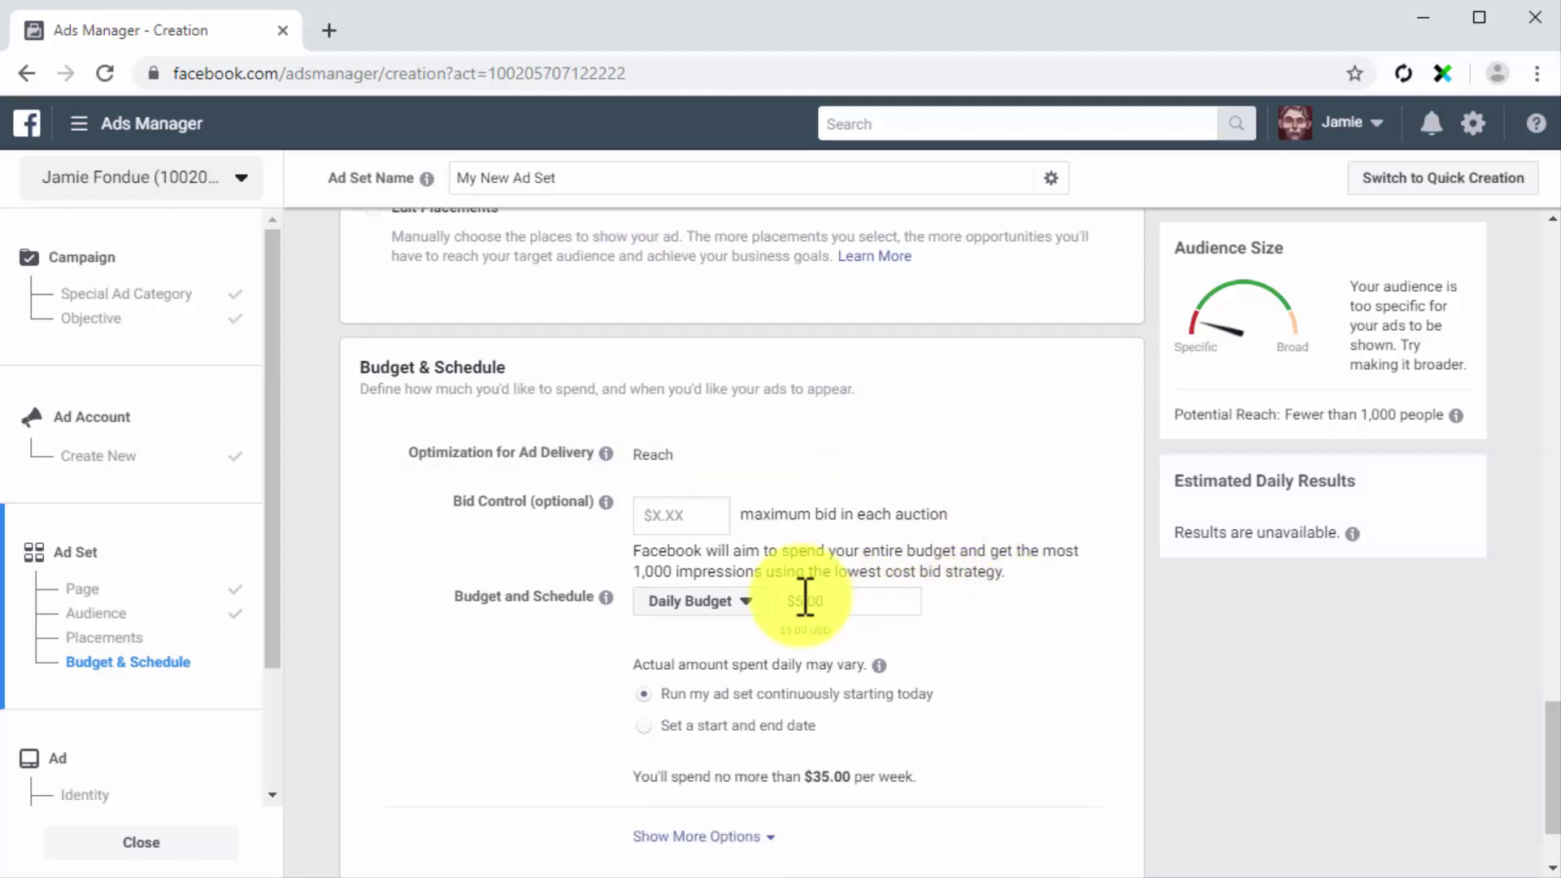
{"action": "left_click", "coordinate": [745, 611]}
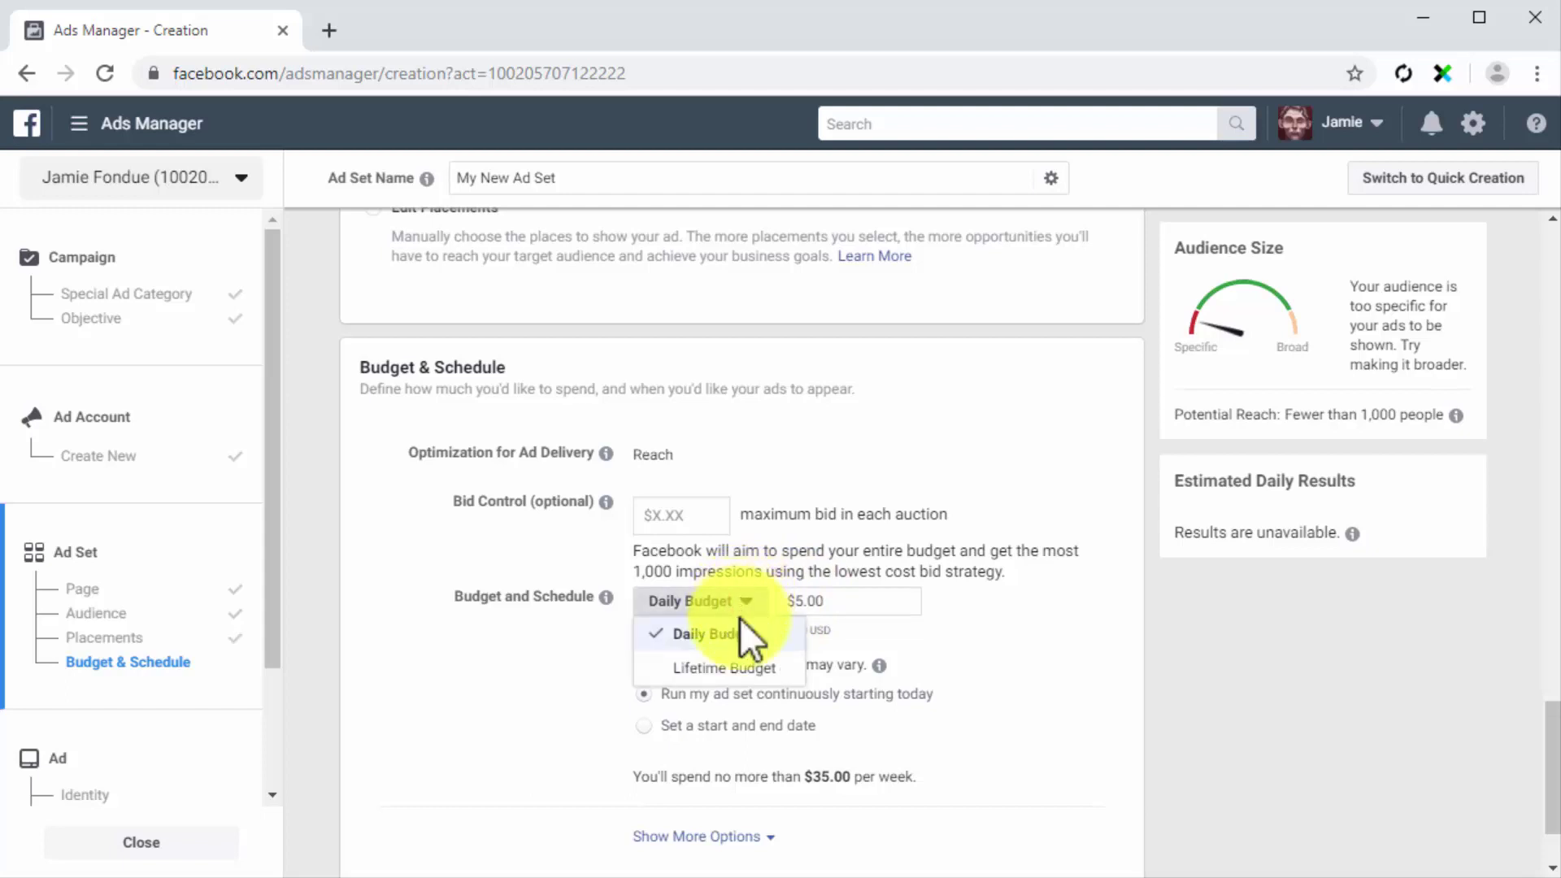
{"action": "left_click", "coordinate": [740, 630]}
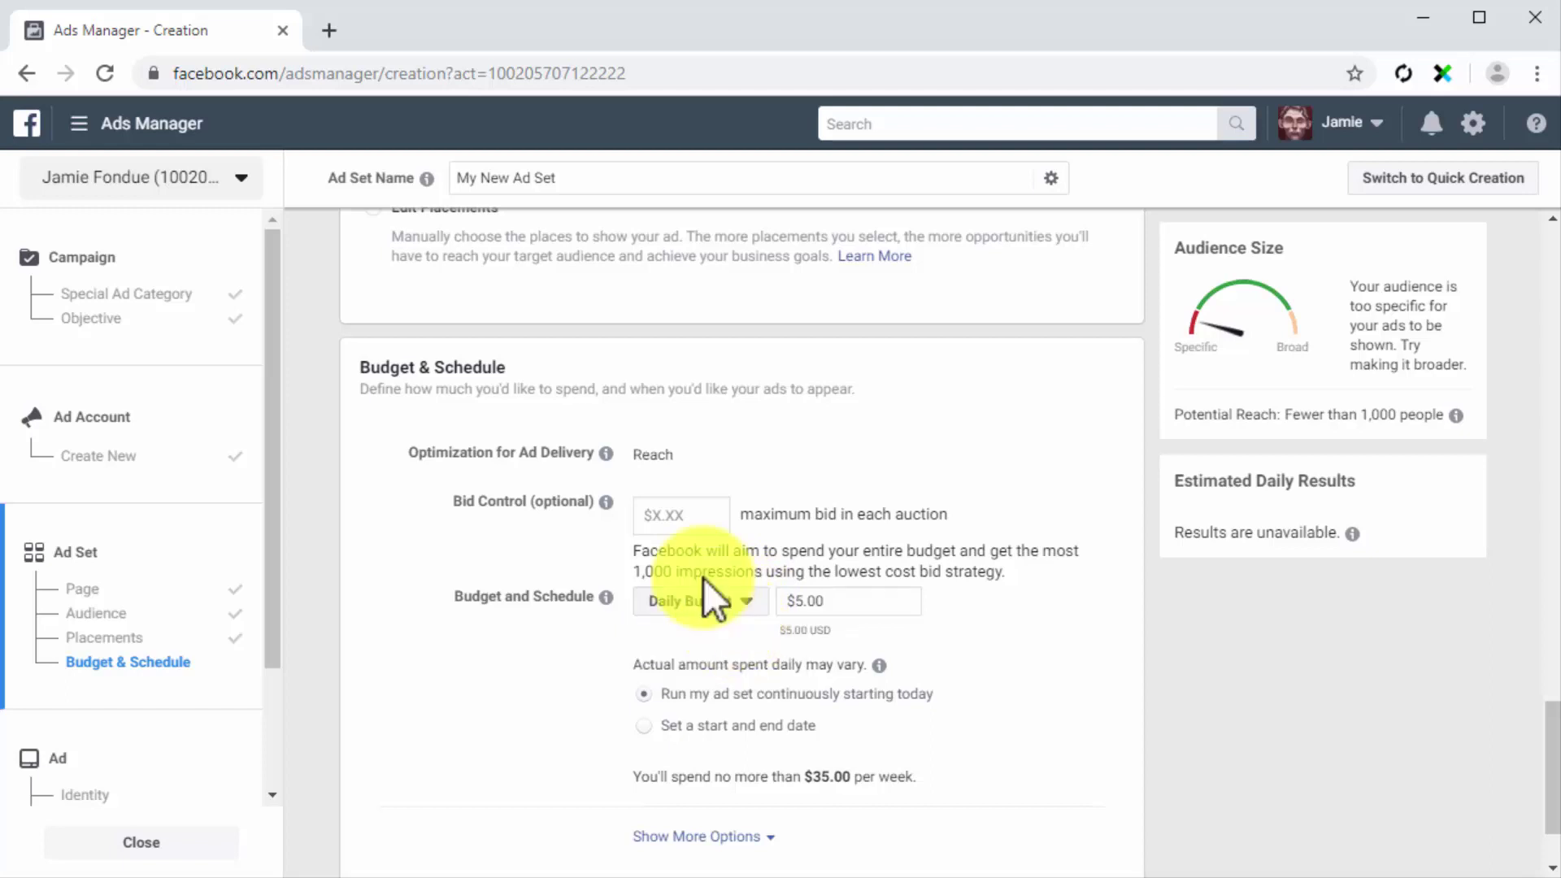
{"action": "left_click", "coordinate": [673, 521]}
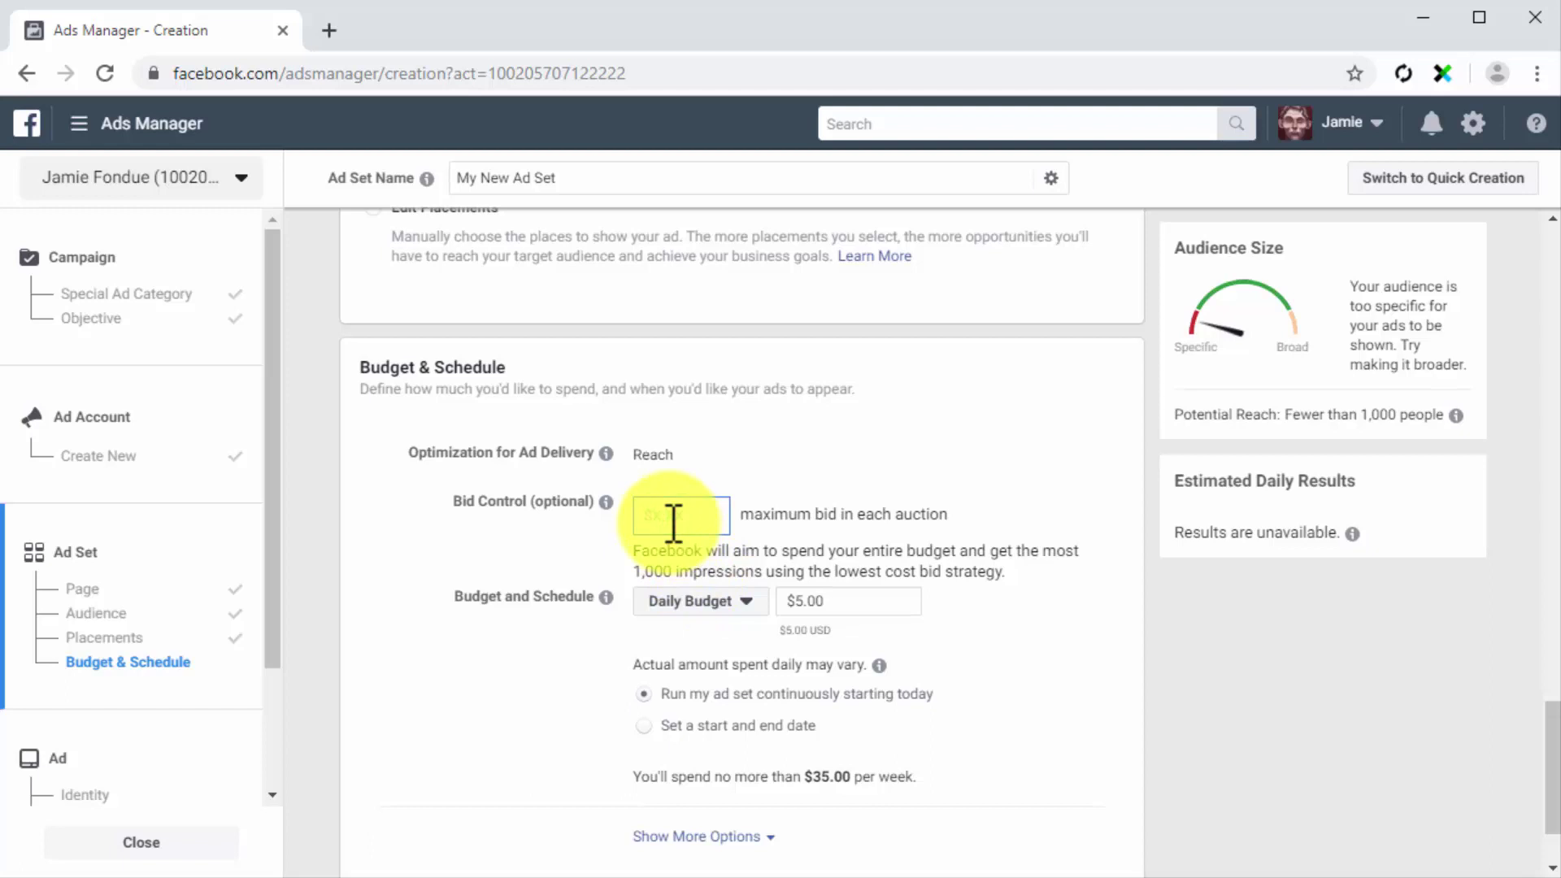
{"action": "type", "text": "0.56"}
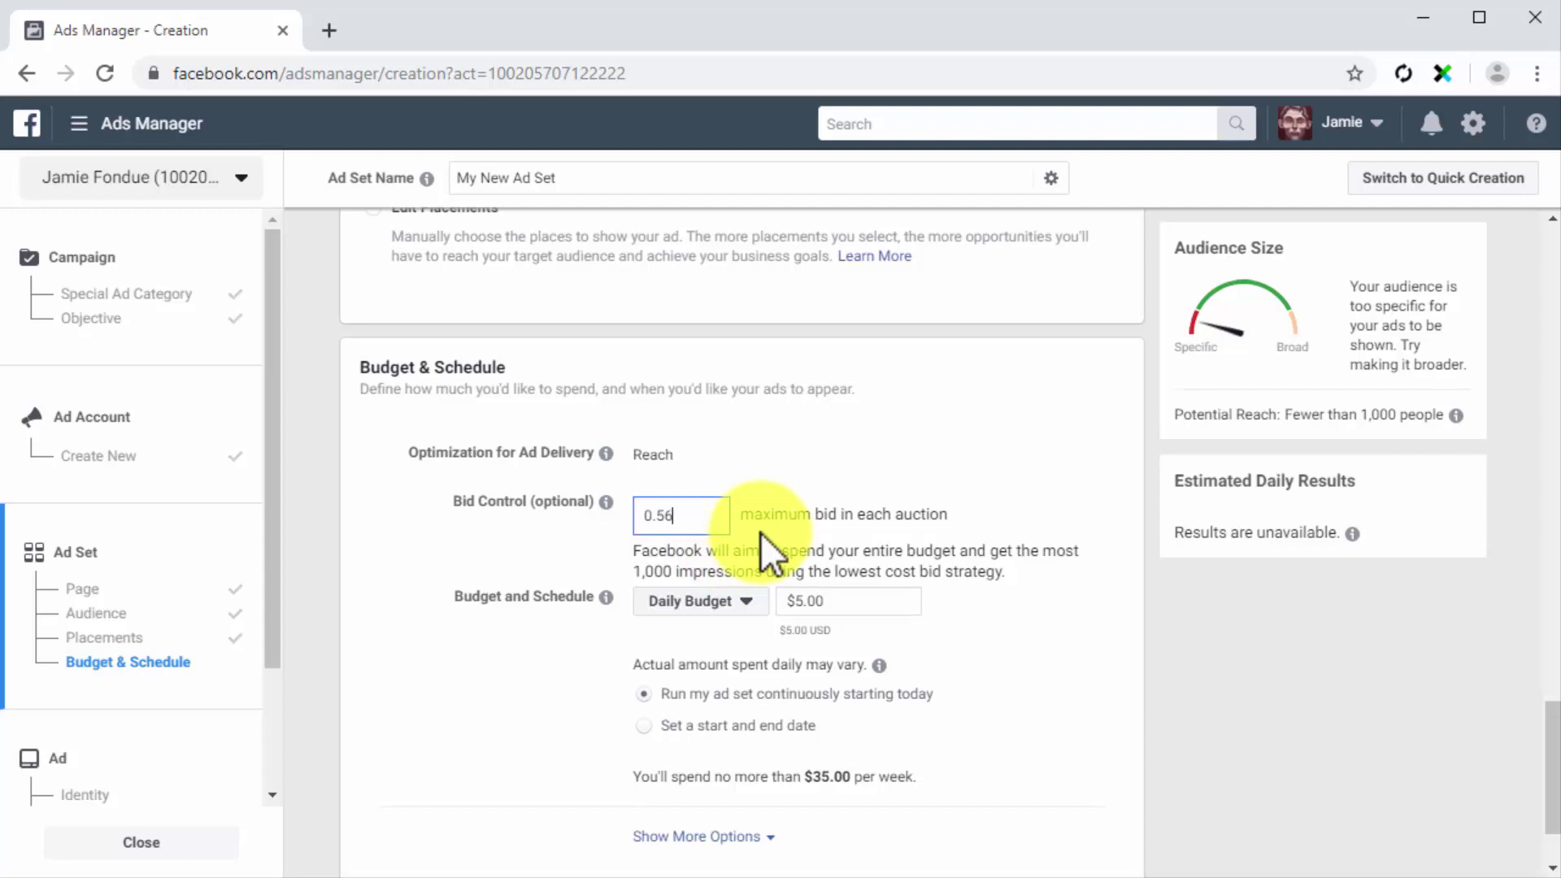
Confirm the $0.56 bid, run the ad set continuously from today, and continue to the ad.
{"action": "mouse_move", "coordinate": [879, 665]}
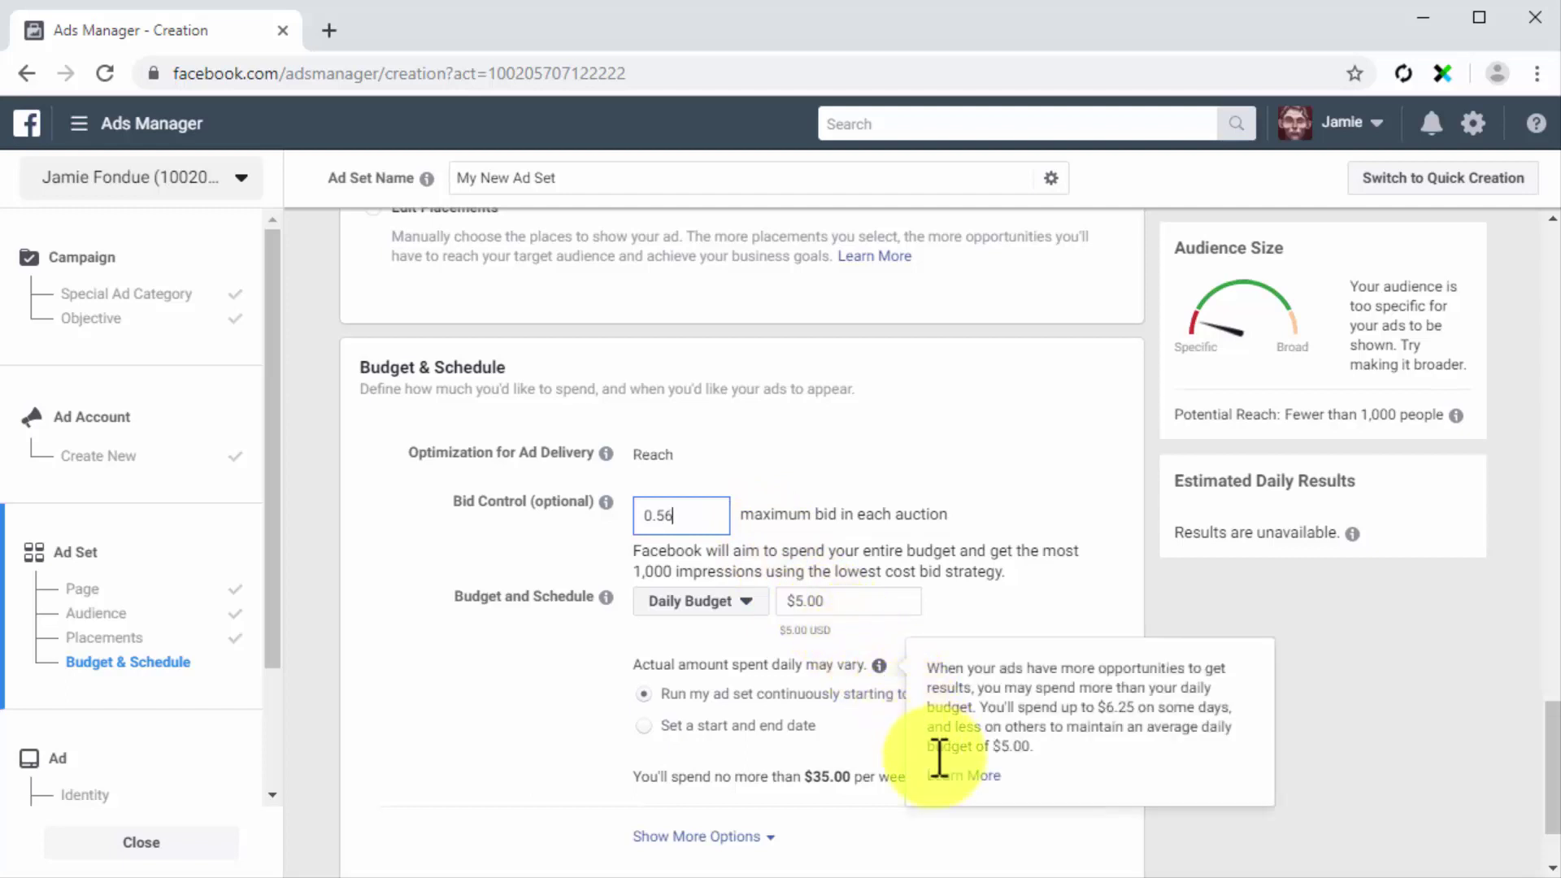
{"action": "left_click", "coordinate": [887, 740]}
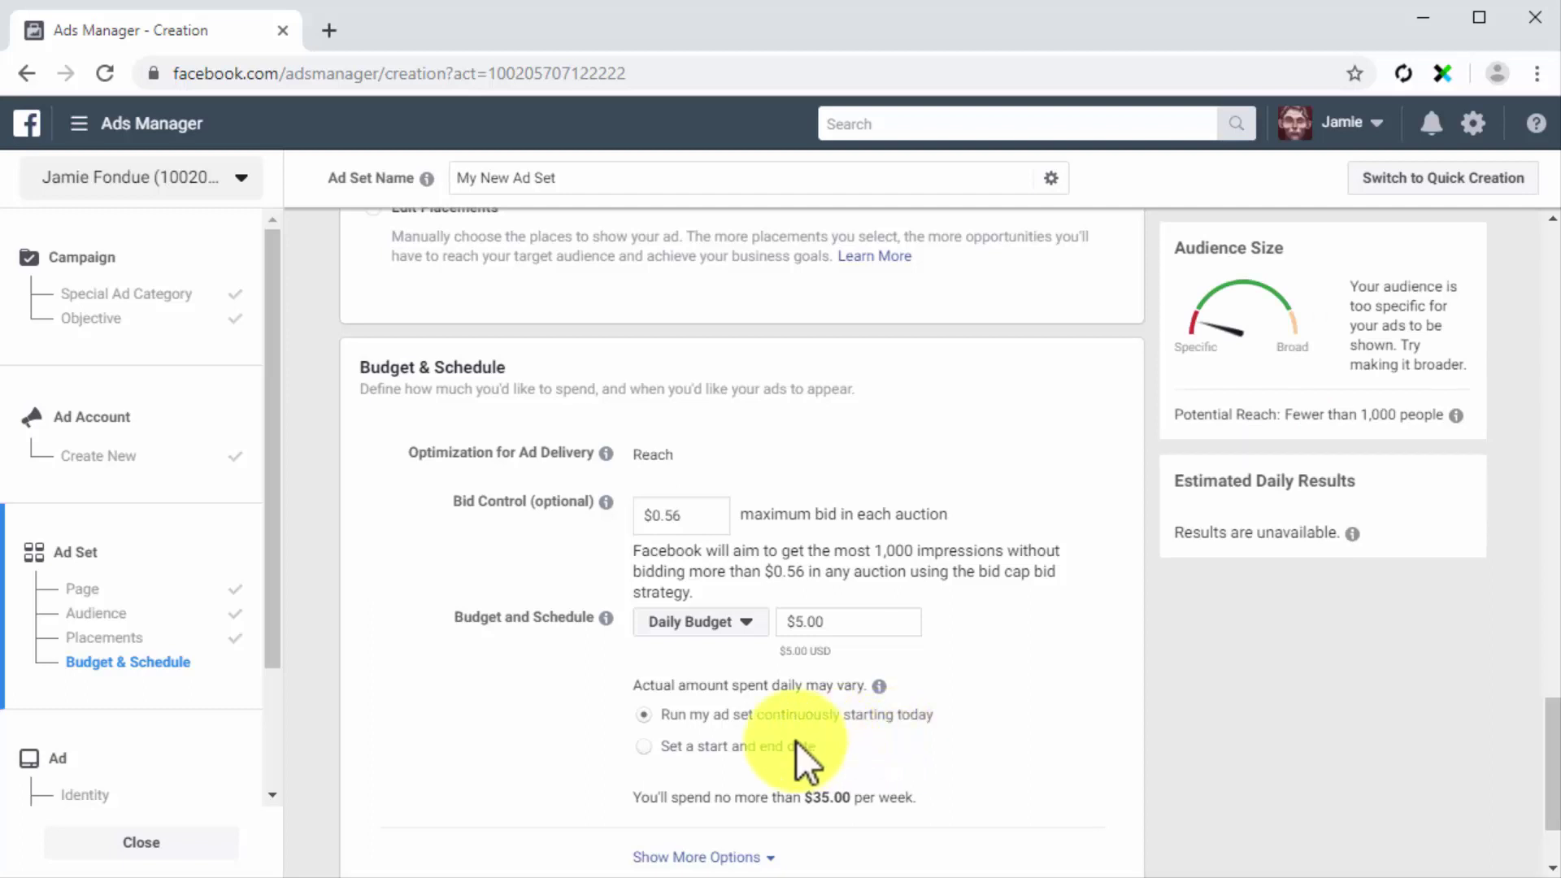
{"action": "left_click", "coordinate": [716, 744]}
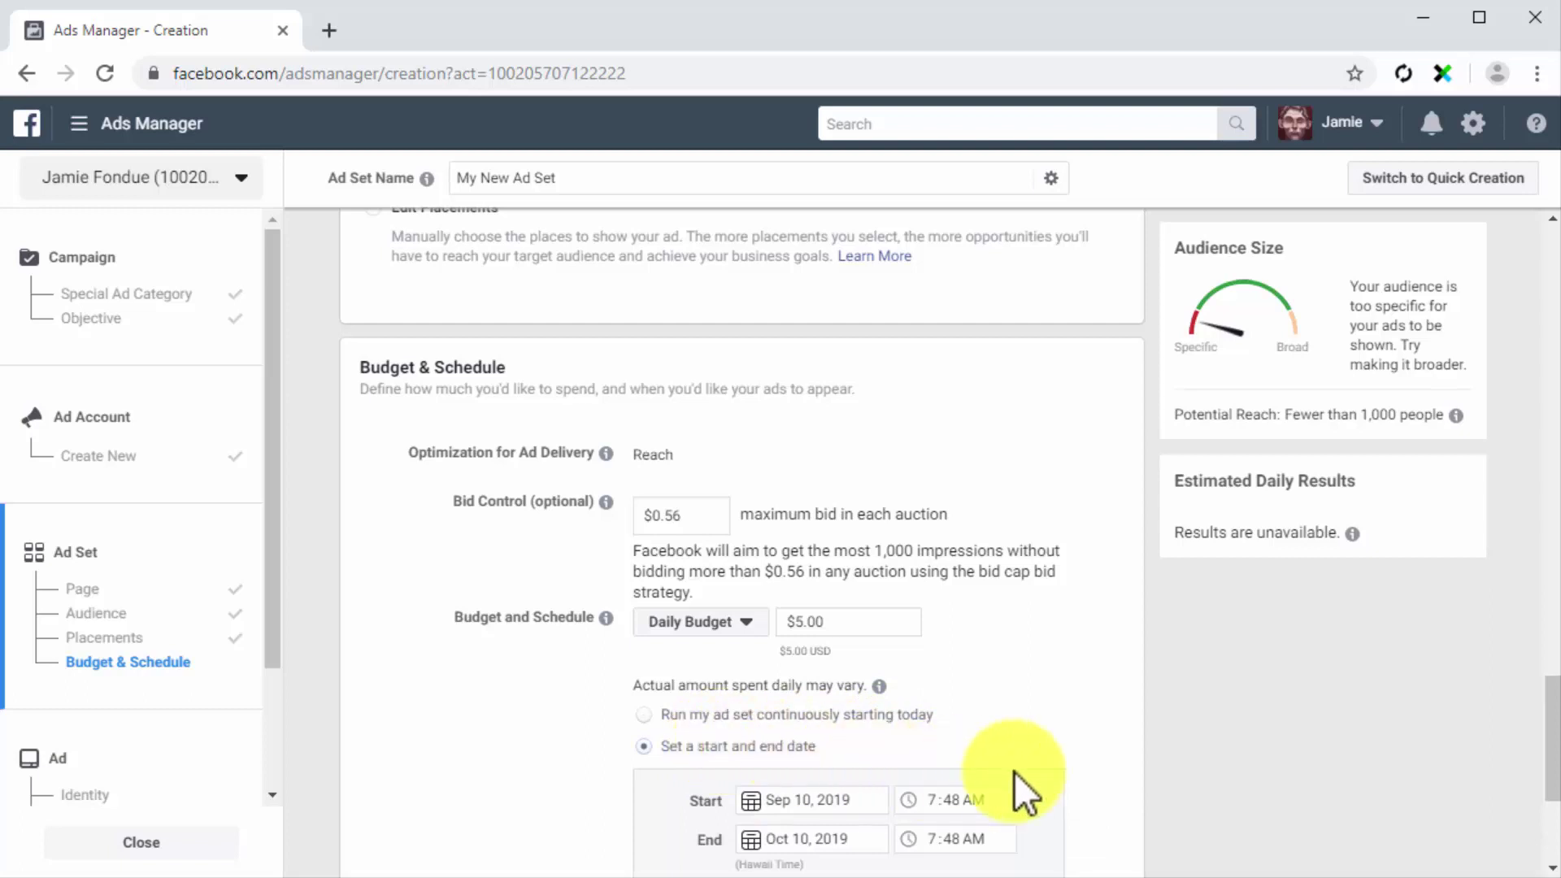
{"action": "scroll", "coordinate": [1014, 774], "scroll_direction": "down", "scroll_amount": 2}
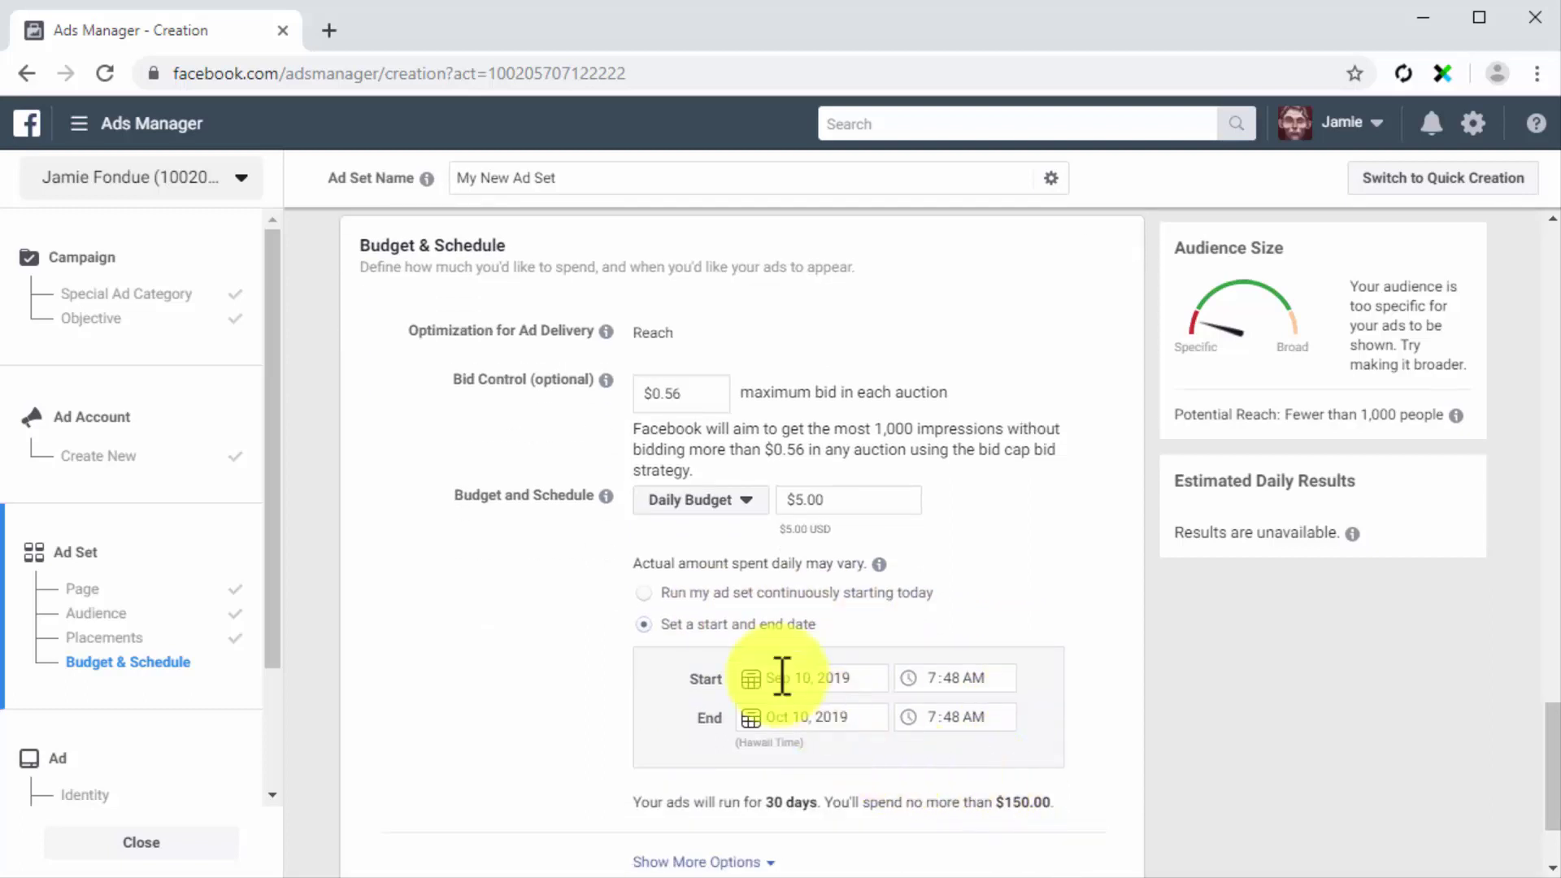
{"action": "left_click", "coordinate": [646, 600]}
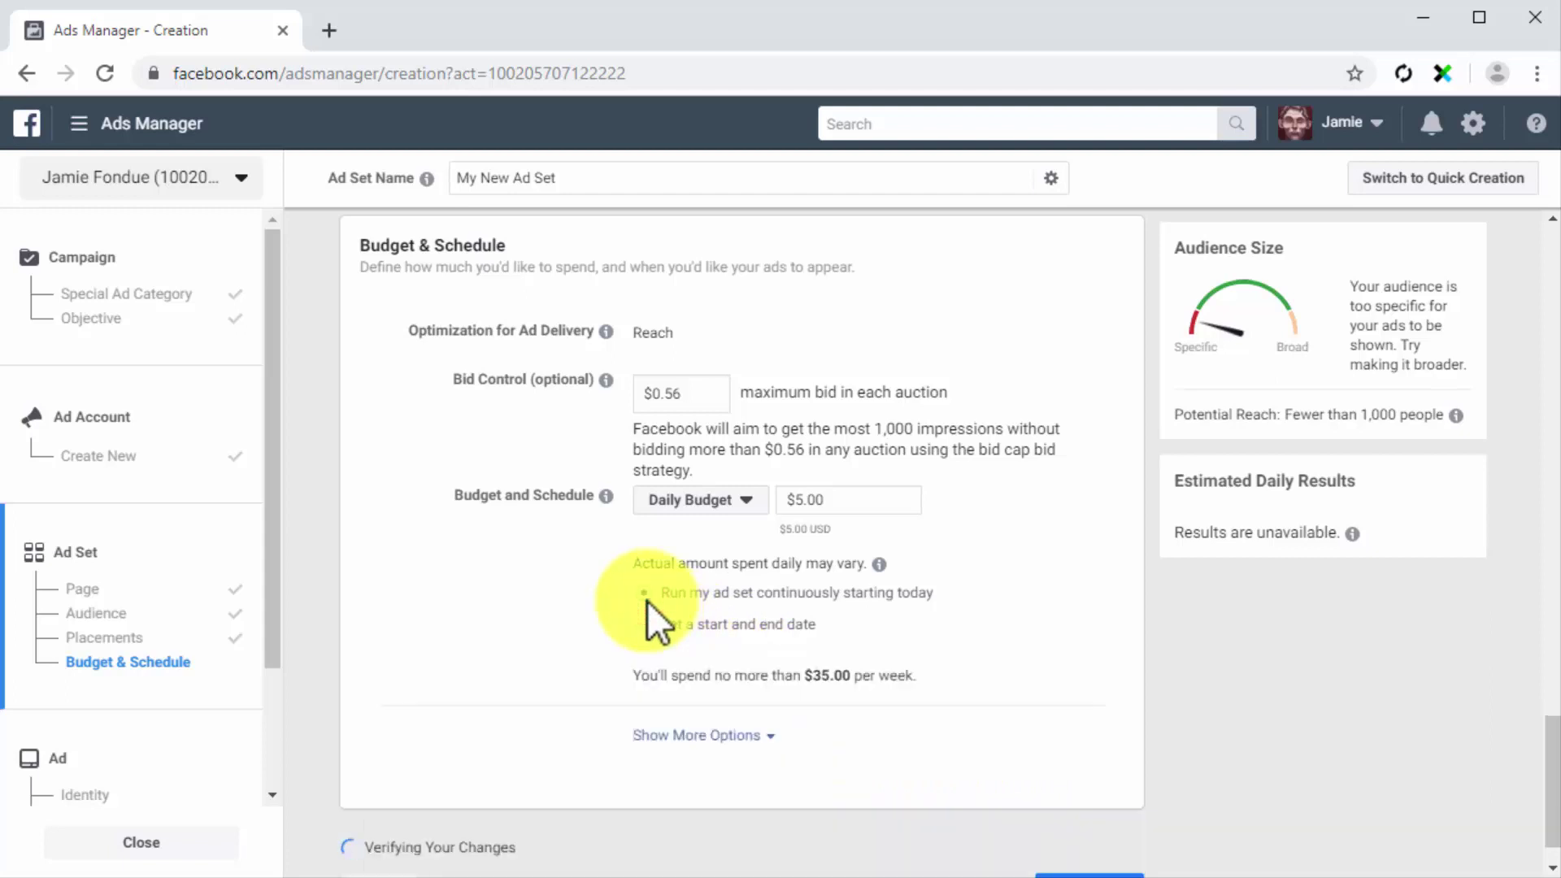
{"action": "scroll", "coordinate": [987, 735], "scroll_direction": "down", "scroll_amount": 1}
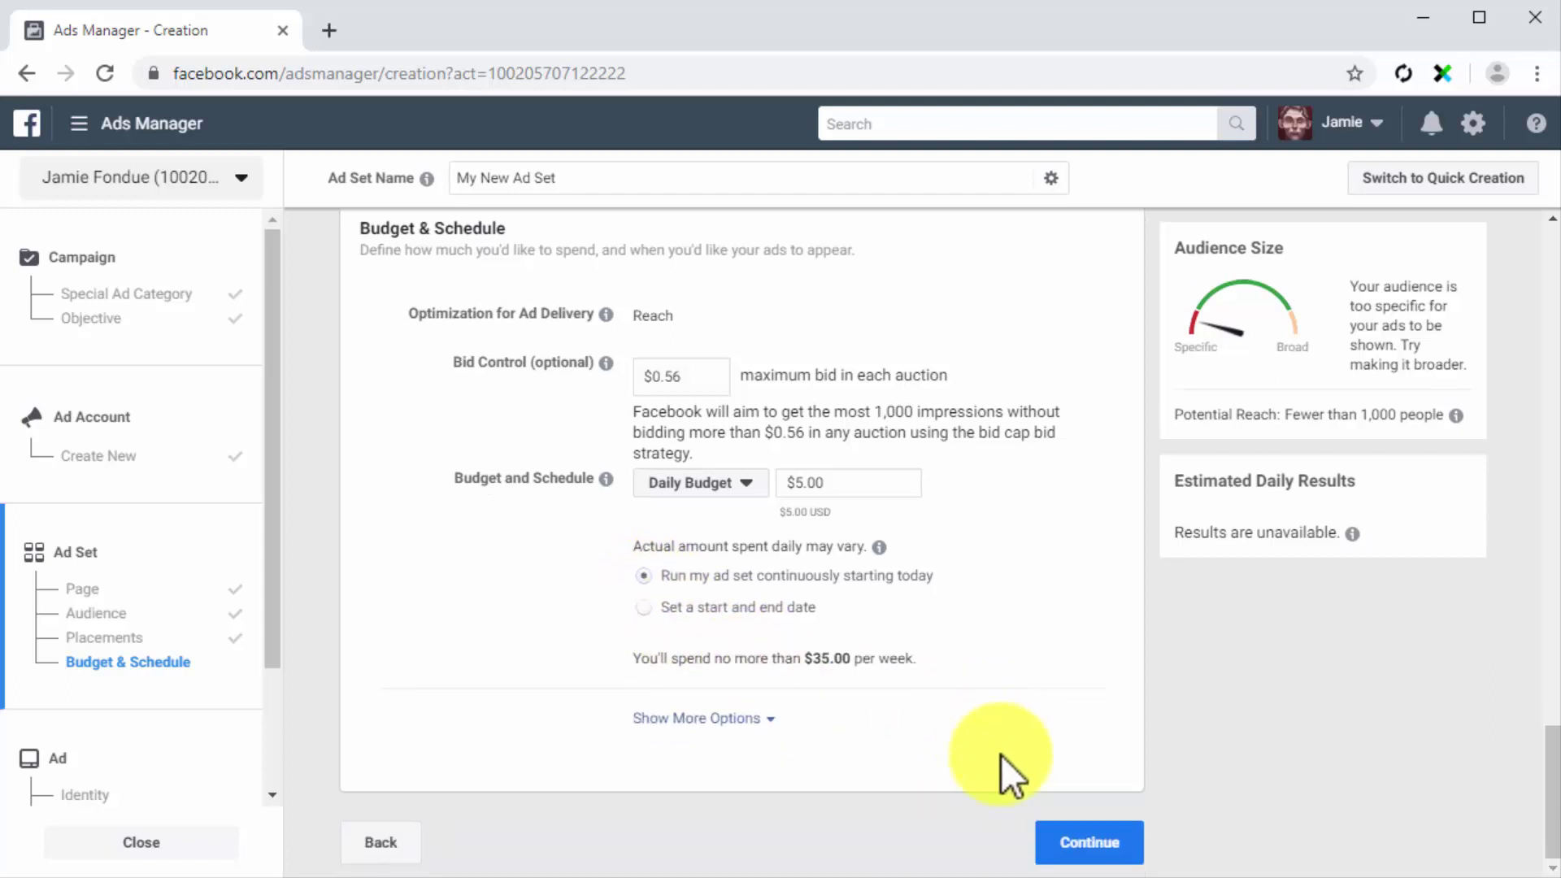
{"action": "left_click", "coordinate": [1065, 842]}
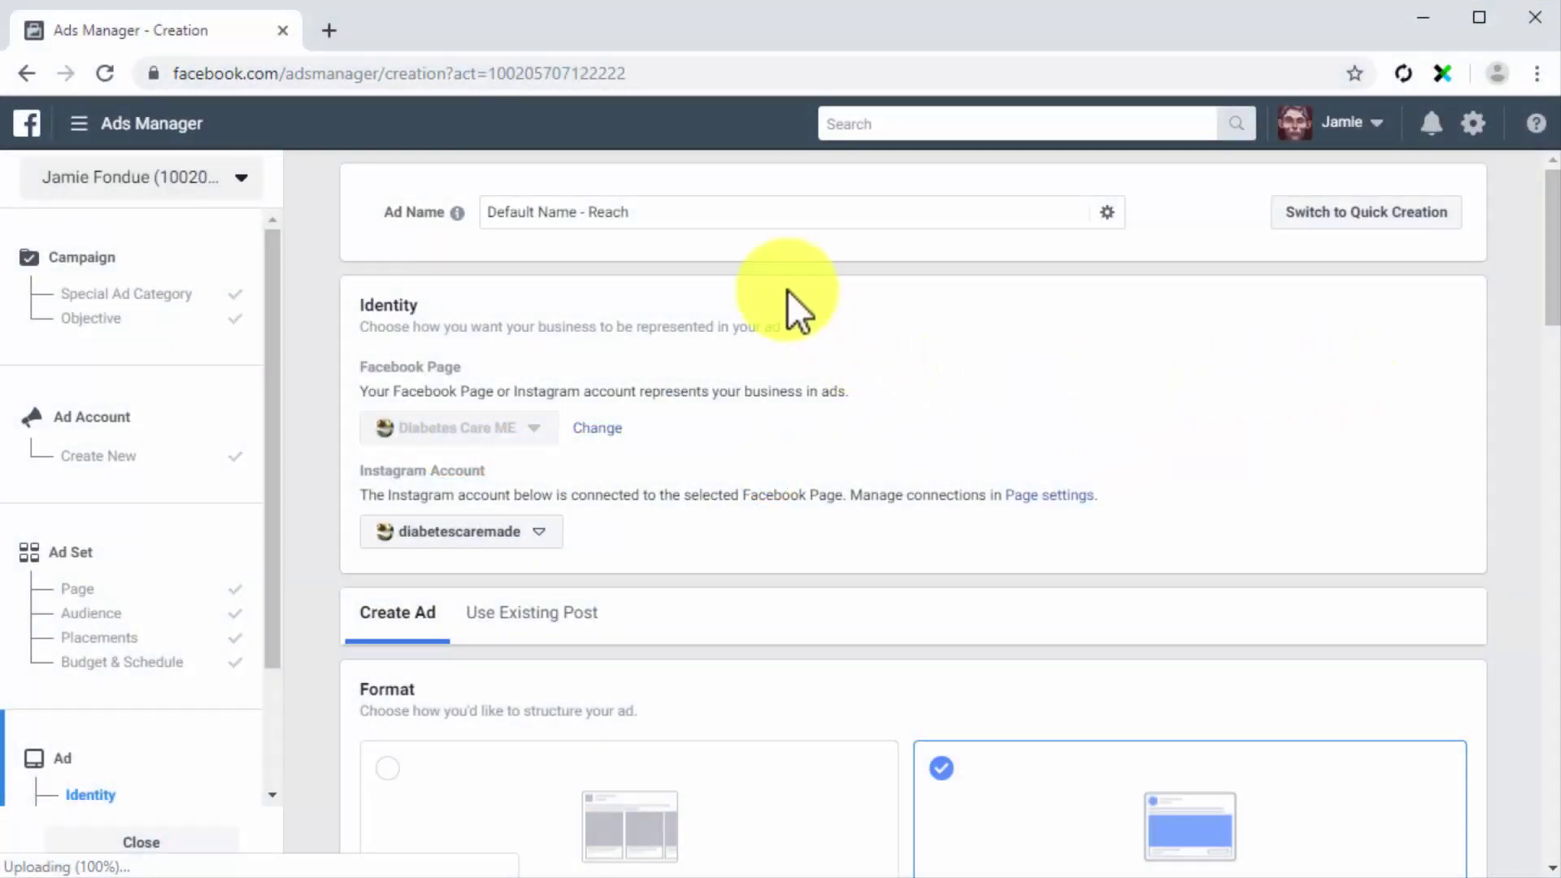
Name the ad 'My New Reach Ad' and select the Single Image or Video format.
{"action": "left_click", "coordinate": [683, 216]}
{"action": "key", "text": "ctrl+a"}
{"action": "type", "text": "My New Reach Ad"}
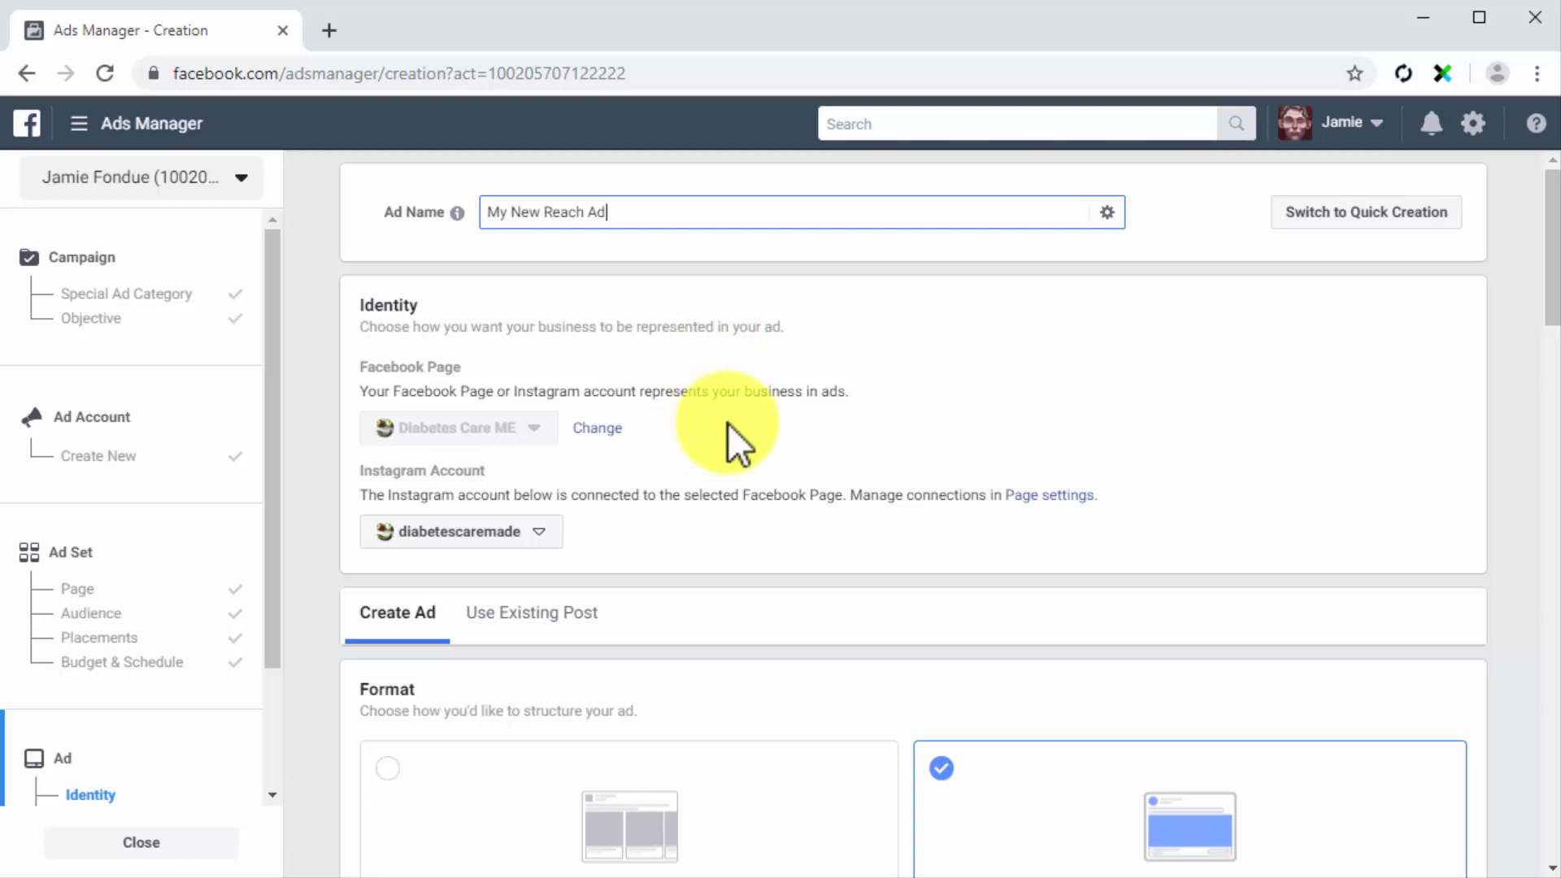
{"action": "scroll", "coordinate": [729, 423], "scroll_direction": "down", "scroll_amount": 3}
{"action": "scroll", "coordinate": [728, 422], "scroll_direction": "down", "scroll_amount": 2}
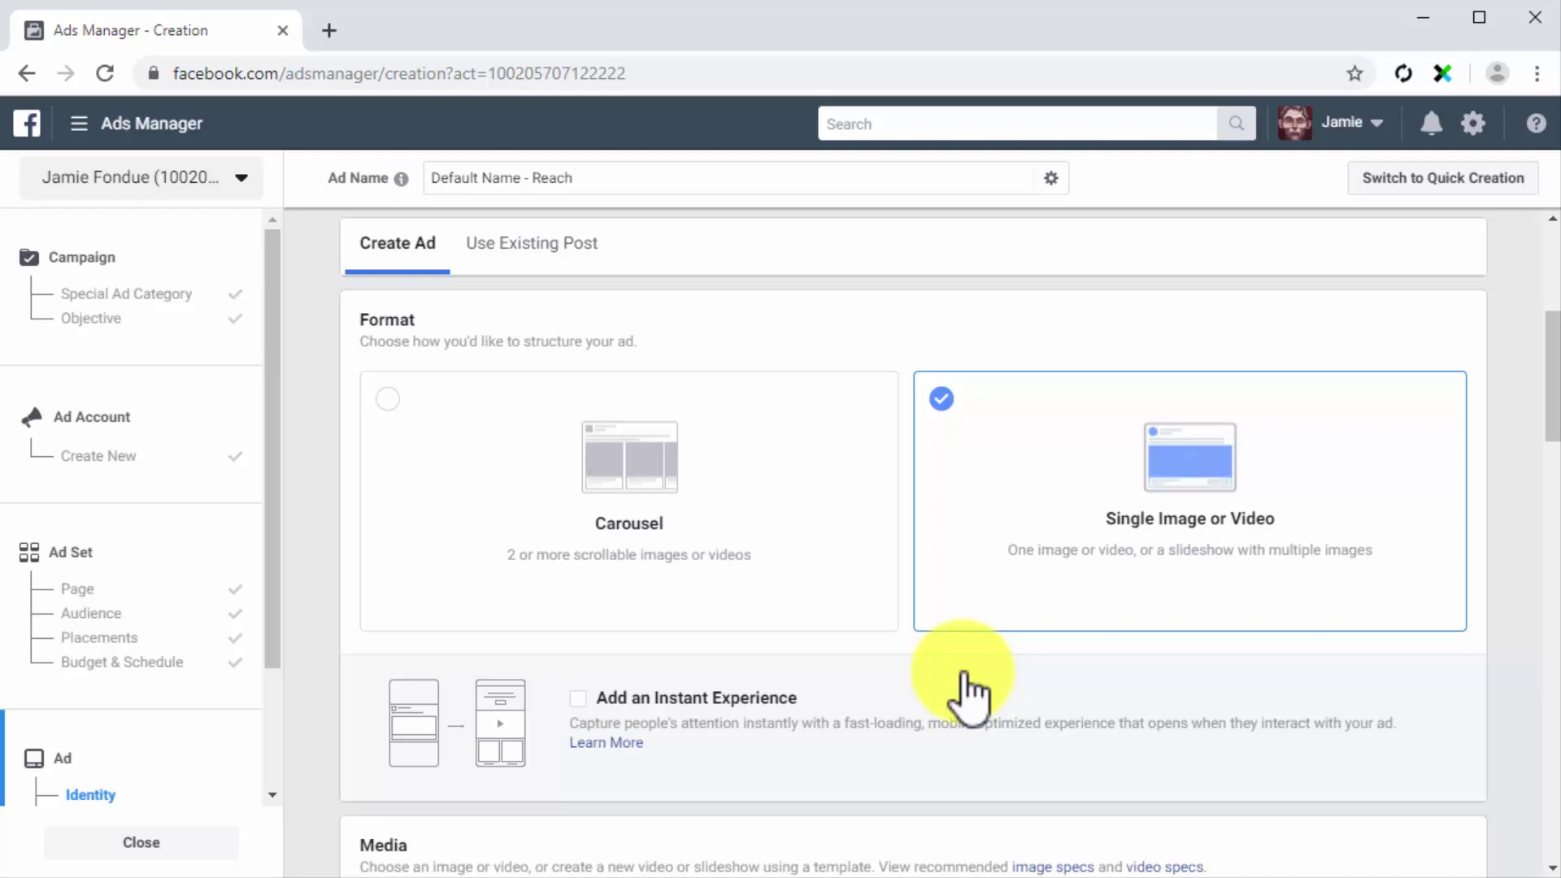
{"action": "left_click", "coordinate": [1081, 598]}
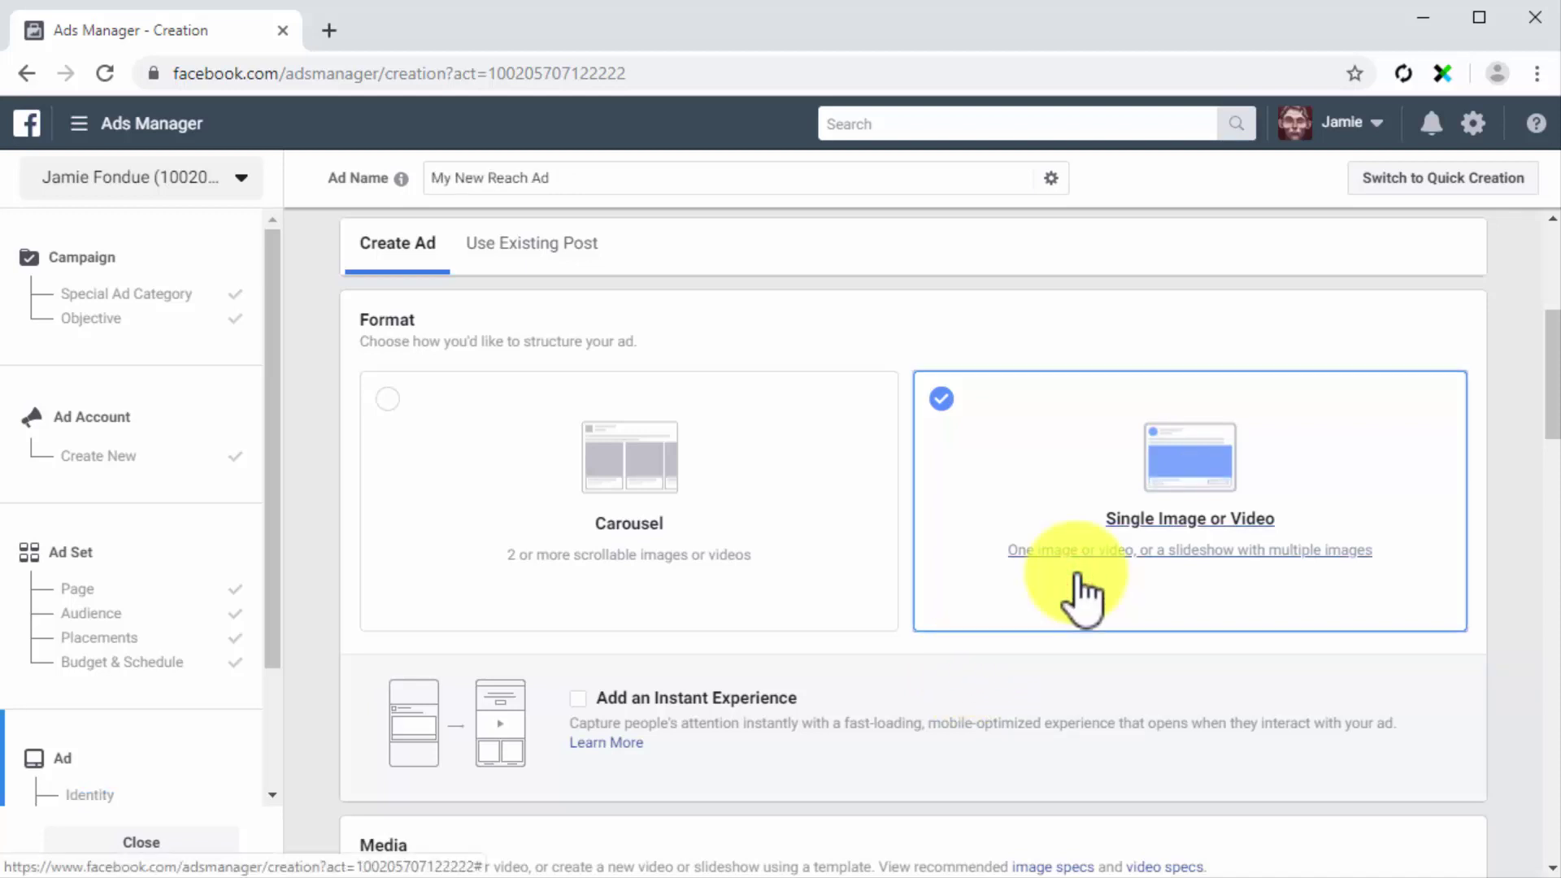
Swap the ad's old image for DCME_Logo.jpg (512 × 512) from the image library.
{"action": "scroll", "coordinate": [1012, 669], "scroll_direction": "down", "scroll_amount": 3}
{"action": "left_click", "coordinate": [1012, 668]}
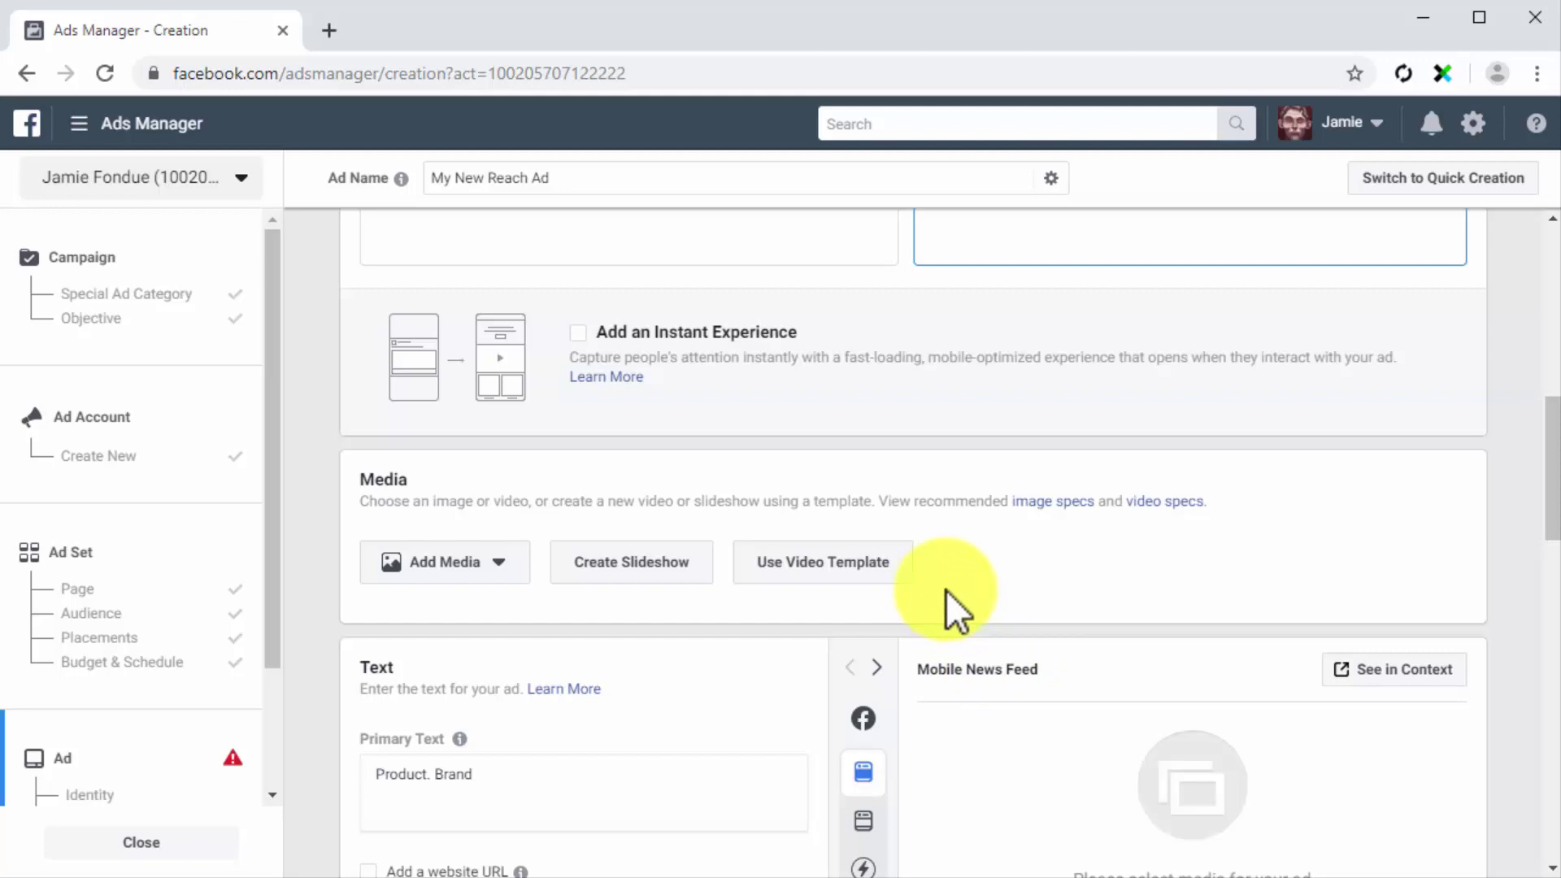
{"action": "left_click", "coordinate": [479, 572]}
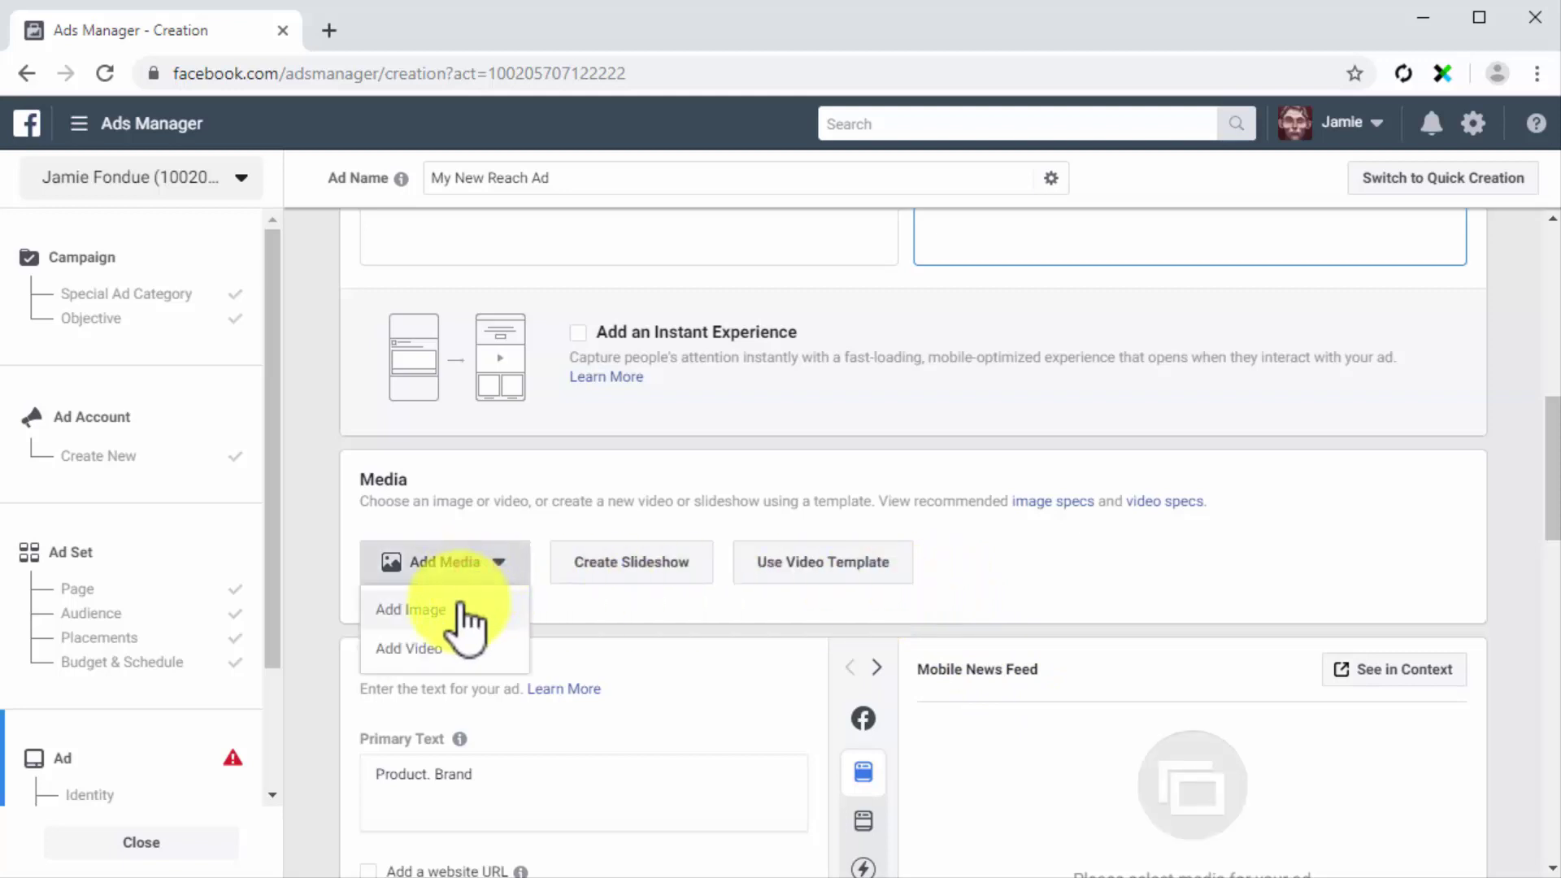
{"action": "left_click", "coordinate": [460, 611]}
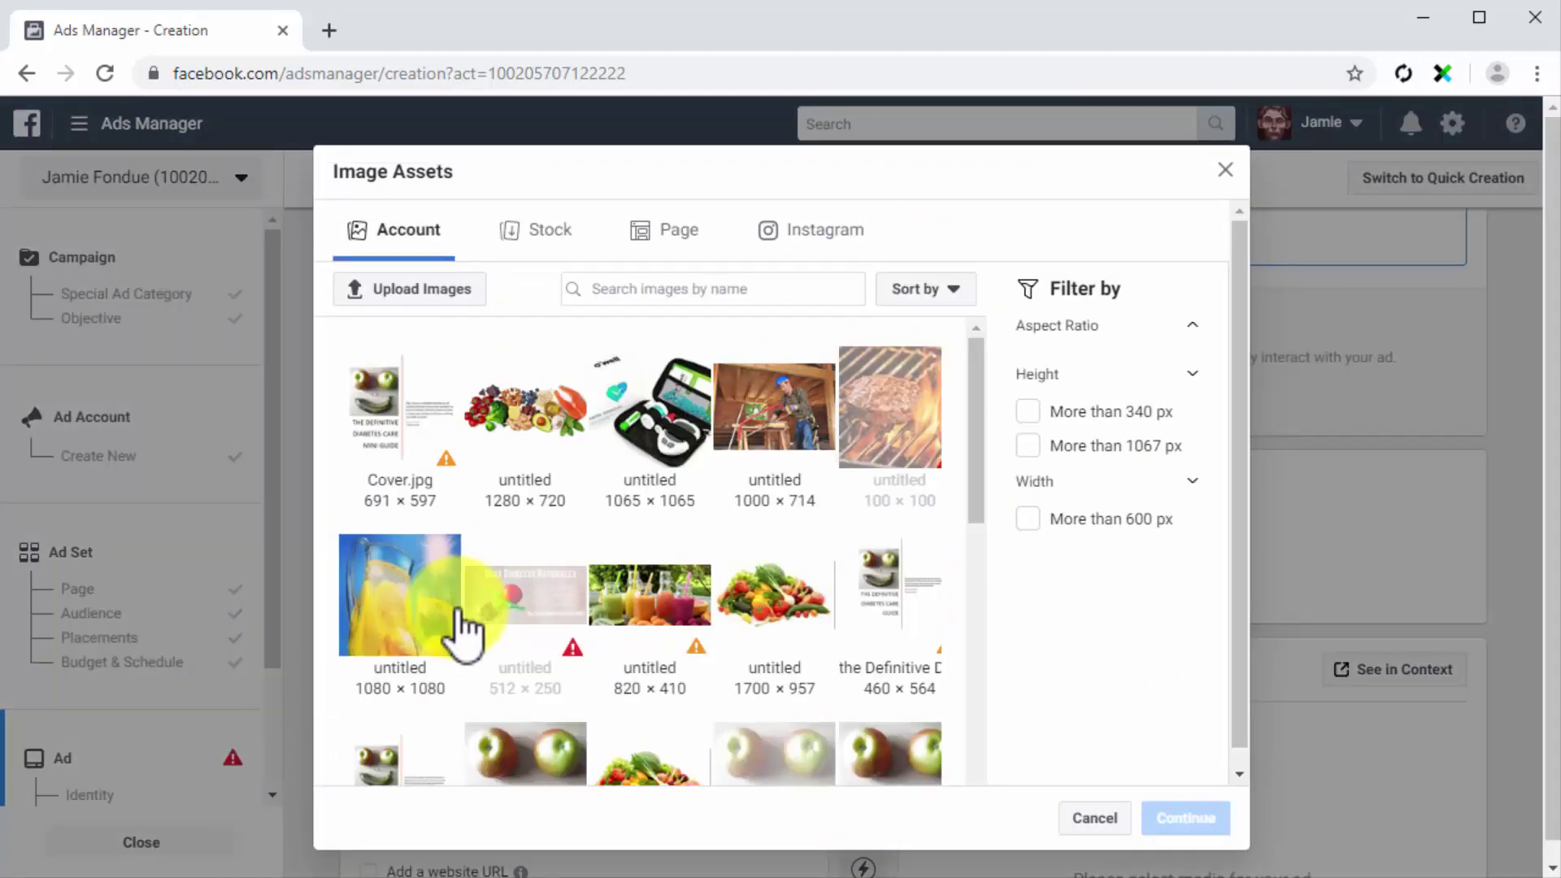
{"action": "scroll", "coordinate": [467, 627], "scroll_direction": "down", "scroll_amount": 1}
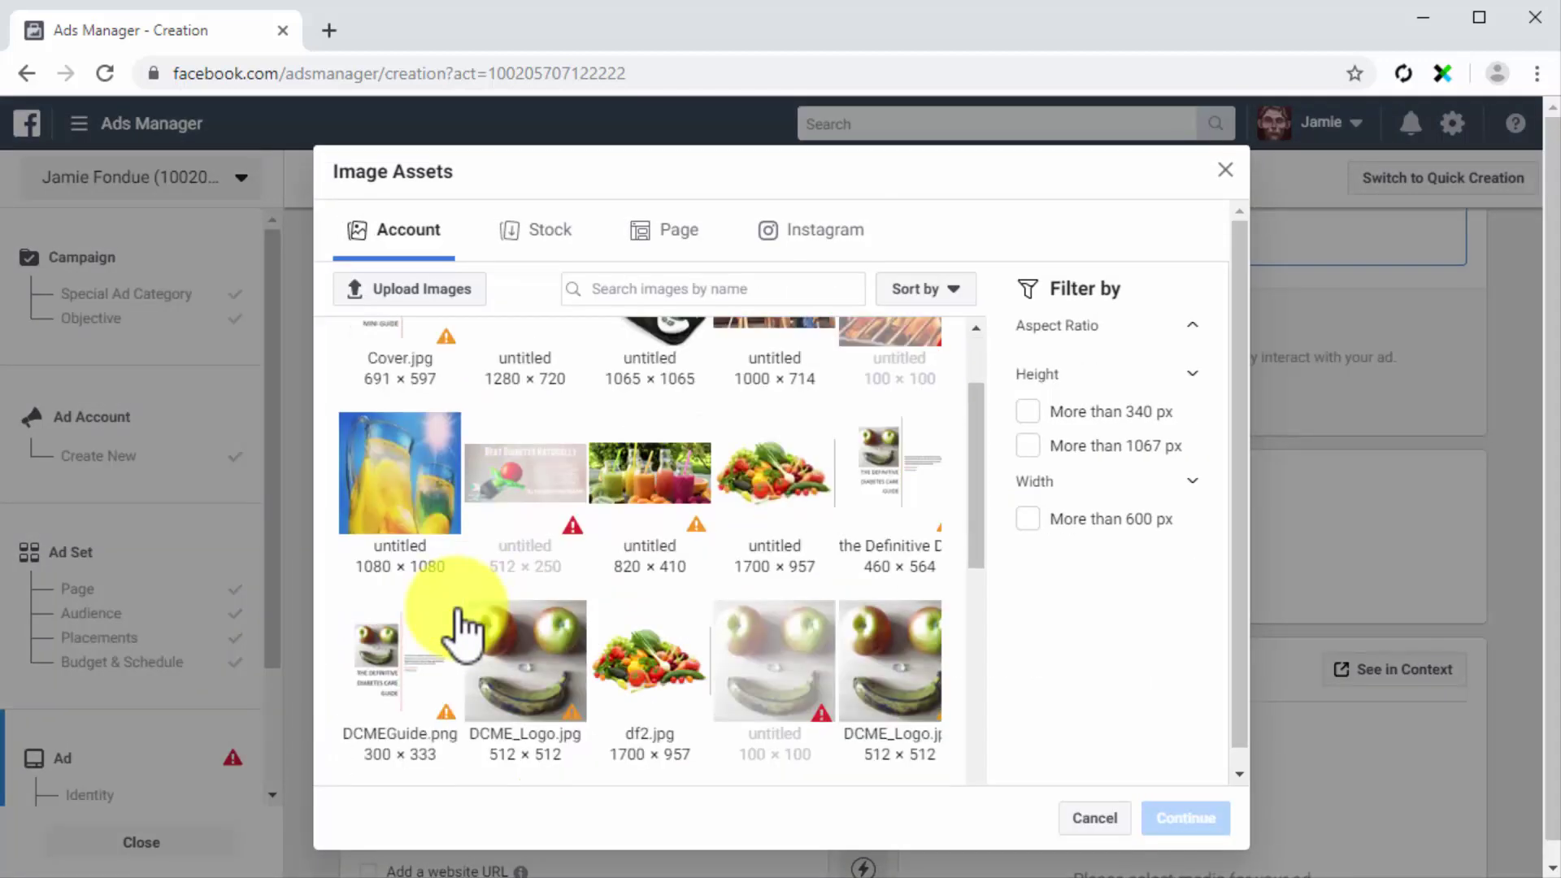
{"action": "left_click", "coordinate": [504, 661]}
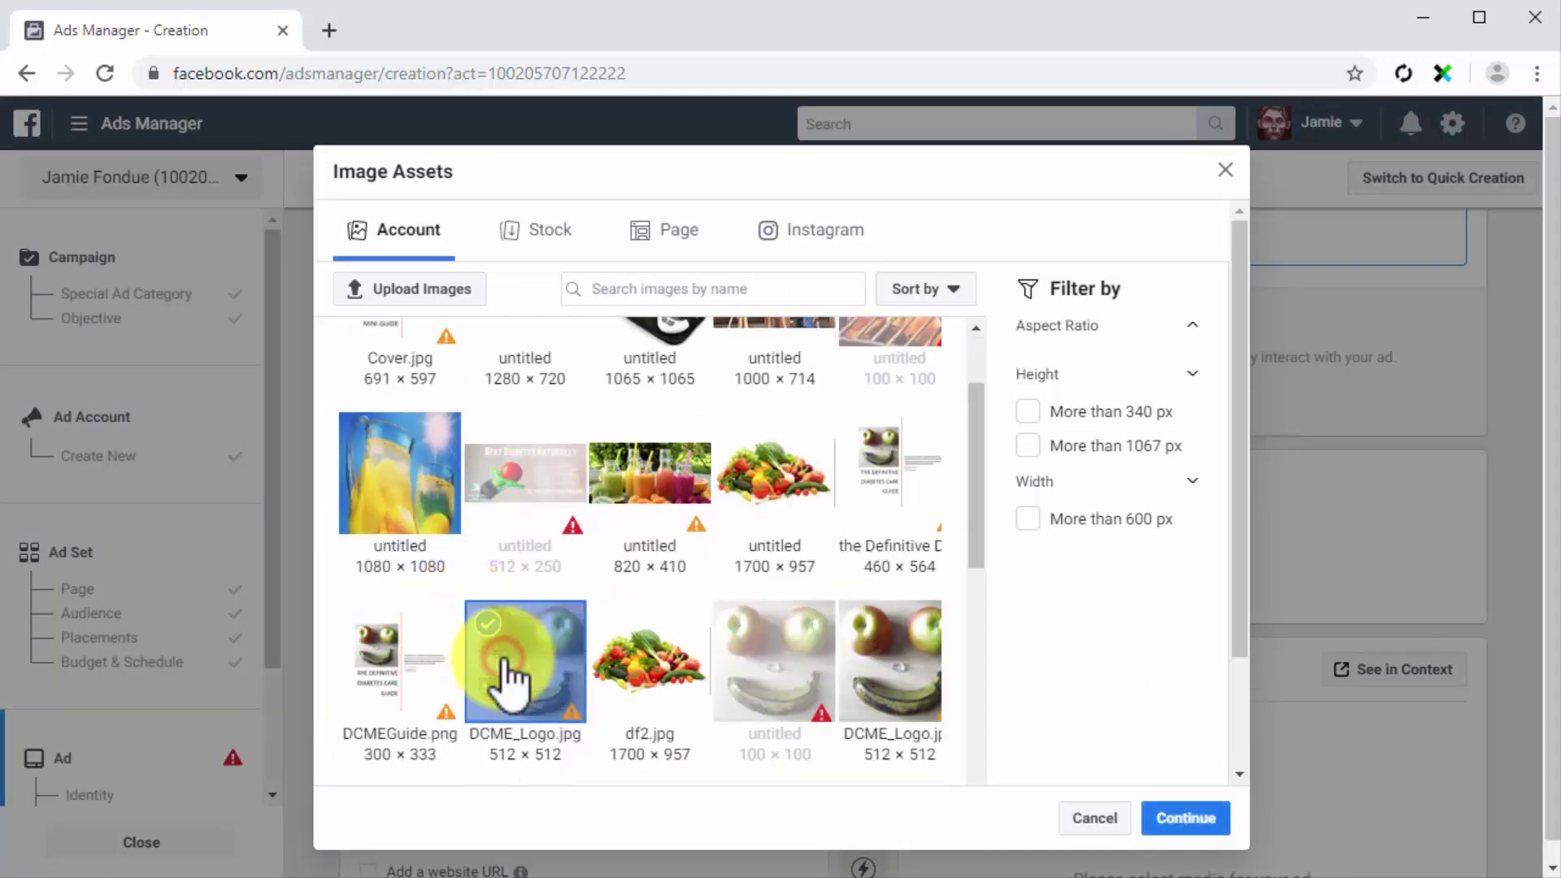
{"action": "left_click", "coordinate": [1163, 821]}
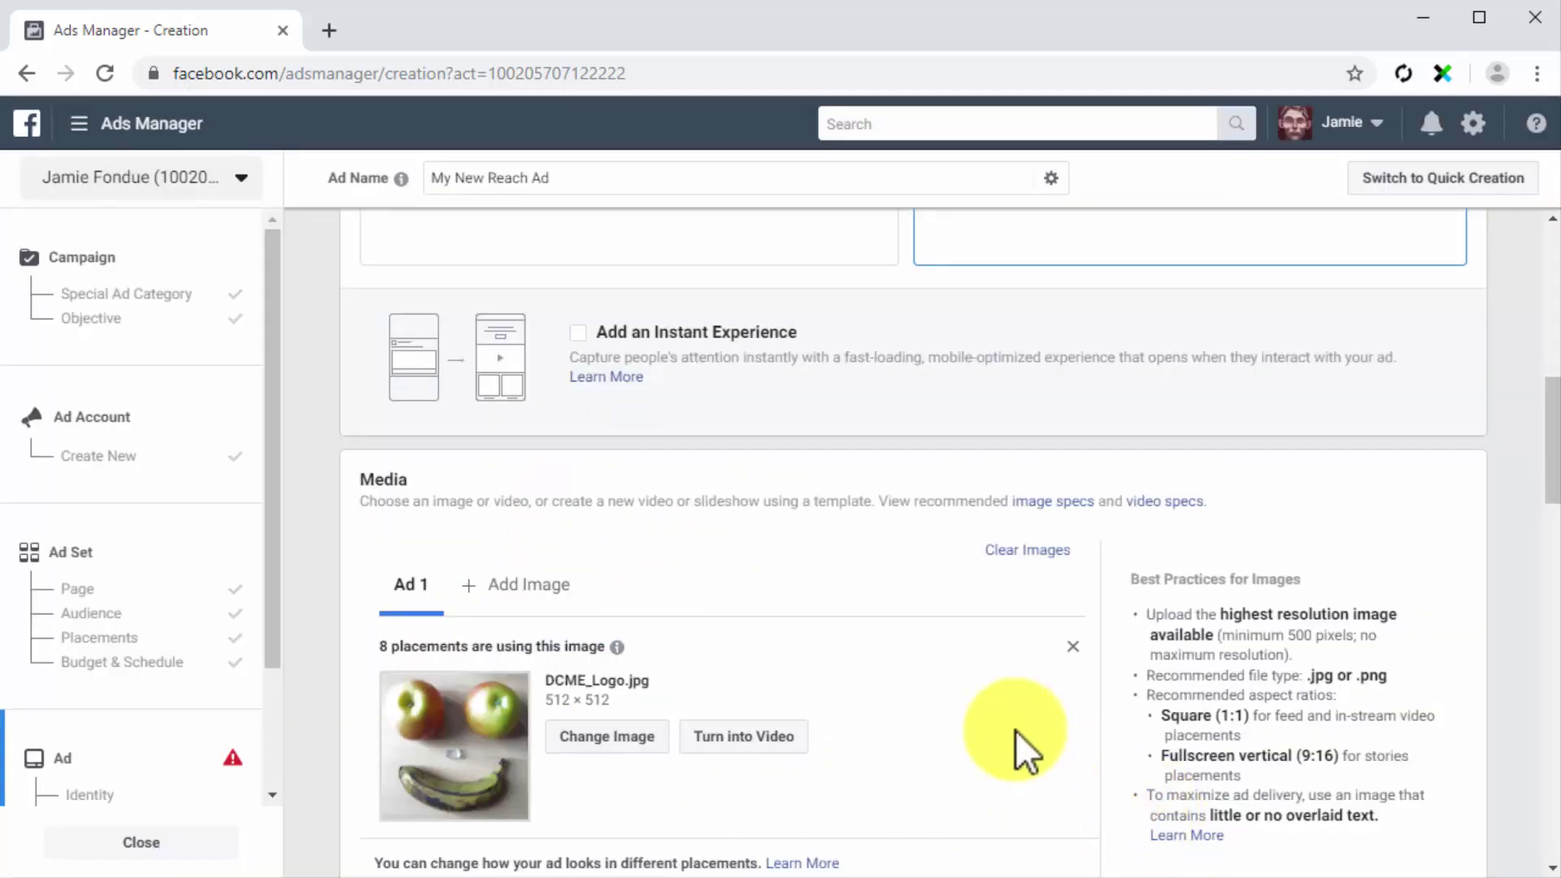
Replace the placeholder Primary Text with 'Get Your Daily Diabetes Care Tip Today…'.
{"action": "scroll", "coordinate": [1017, 730], "scroll_direction": "down", "scroll_amount": 6}
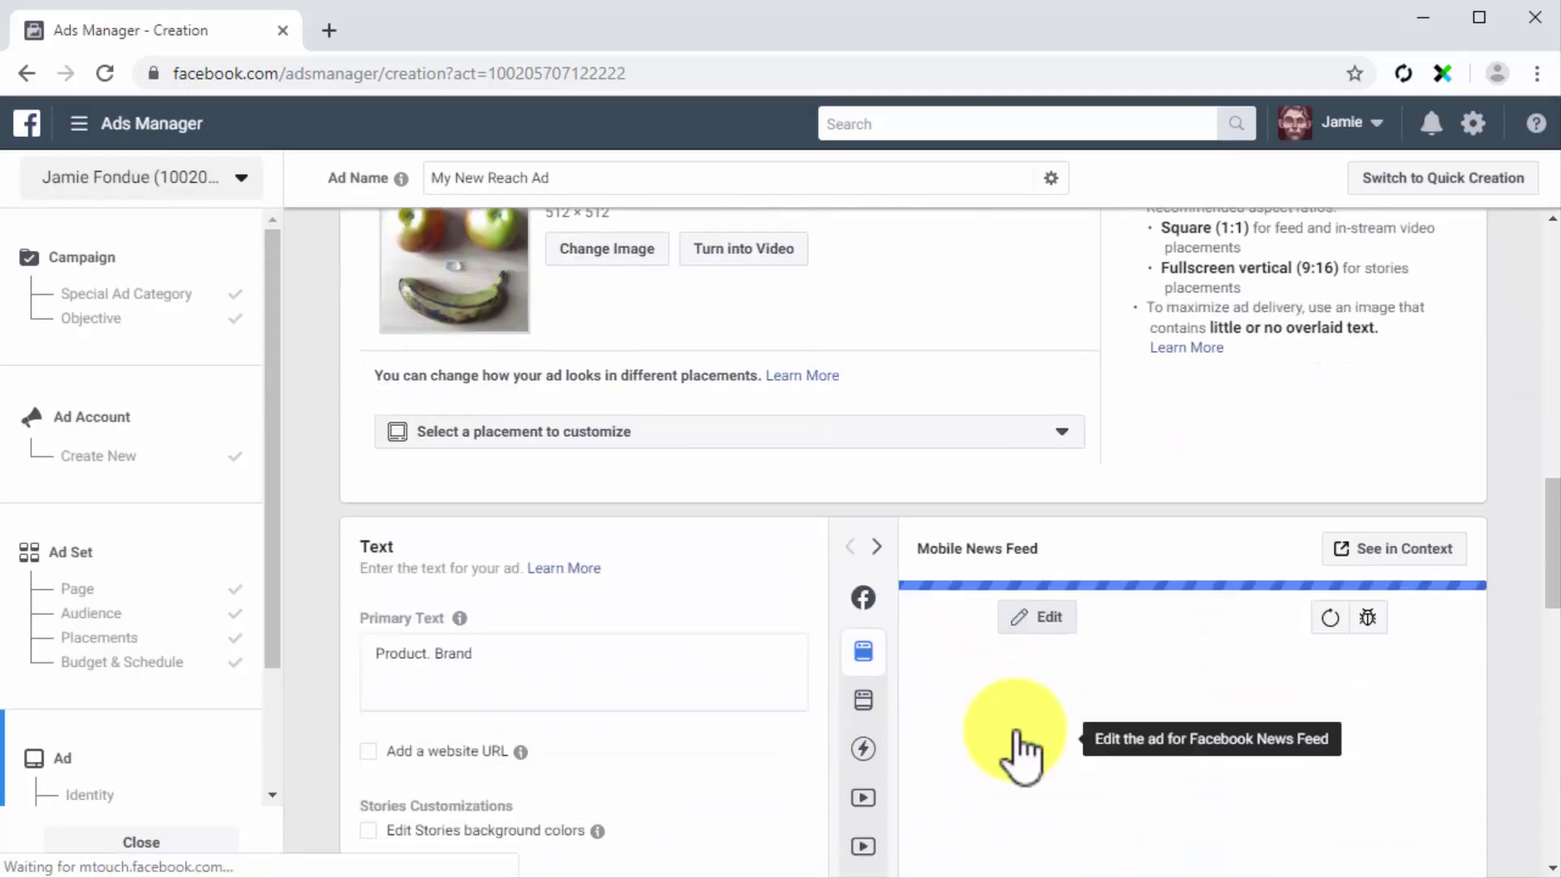
{"action": "scroll", "coordinate": [1017, 731], "scroll_direction": "down", "scroll_amount": 3}
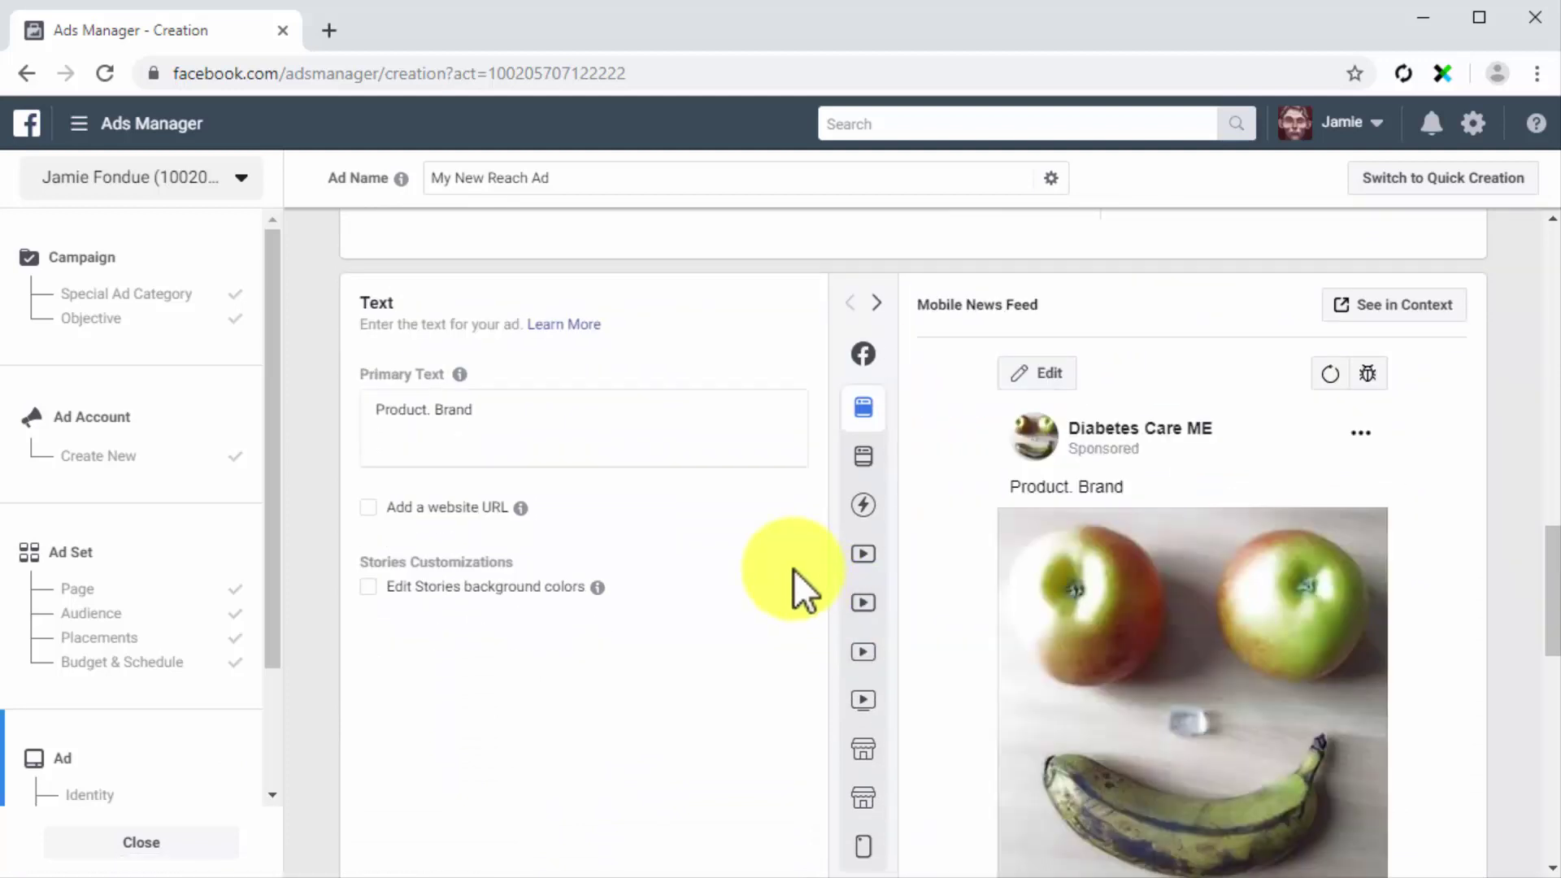
{"action": "left_click", "coordinate": [629, 415]}
{"action": "key", "text": "ctrl+a"}
{"action": "key", "text": "BackSpace"}
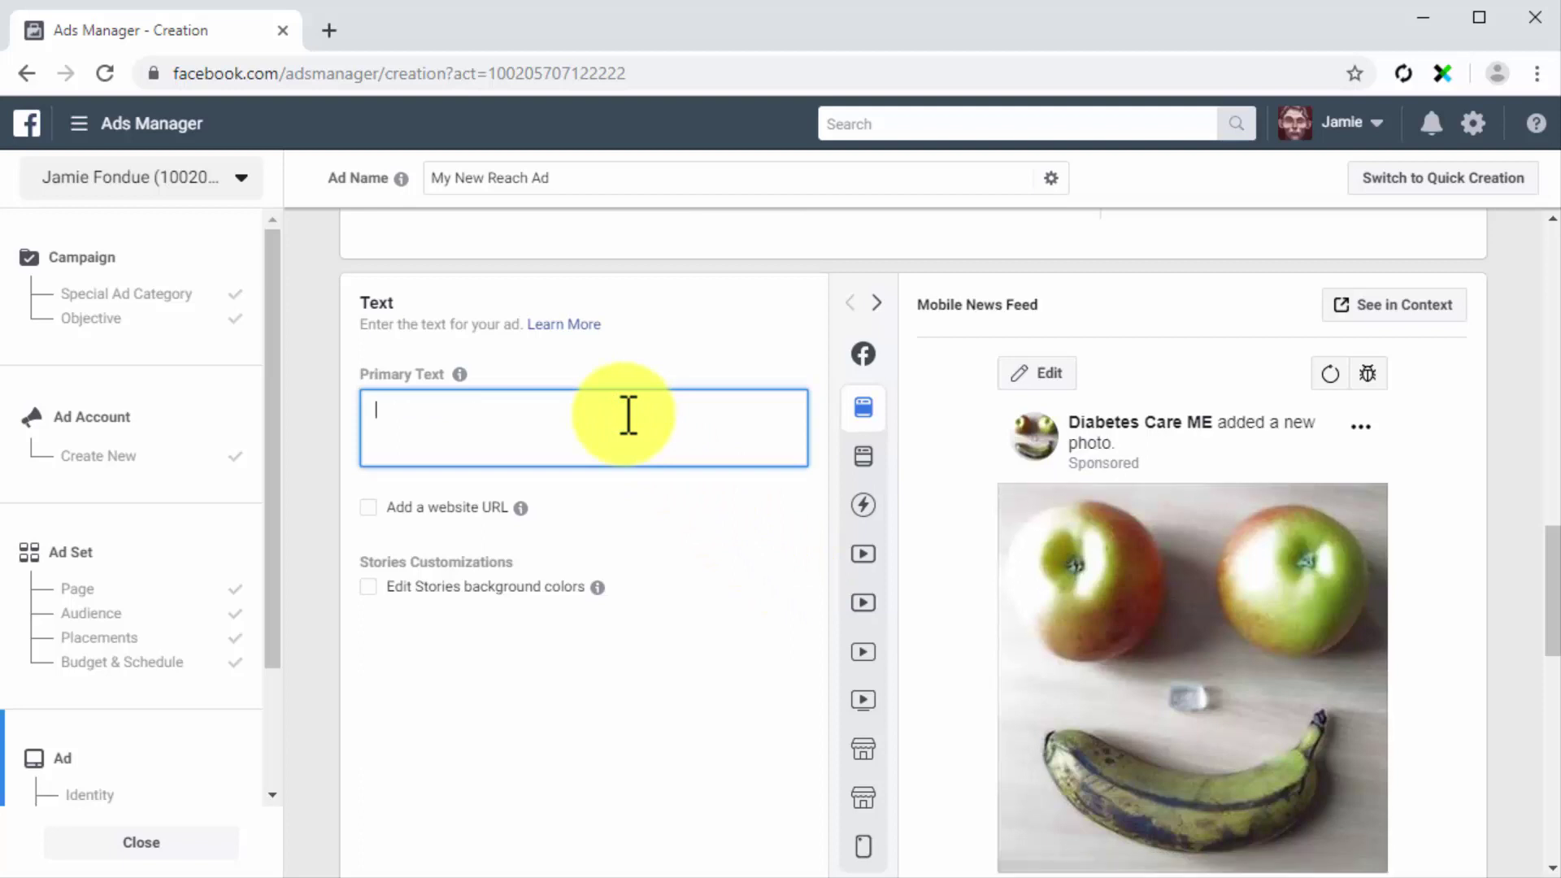
{"action": "type", "text": "Get Your Daily Diabetes Care Tip Today. Just Click On The Link Below."}
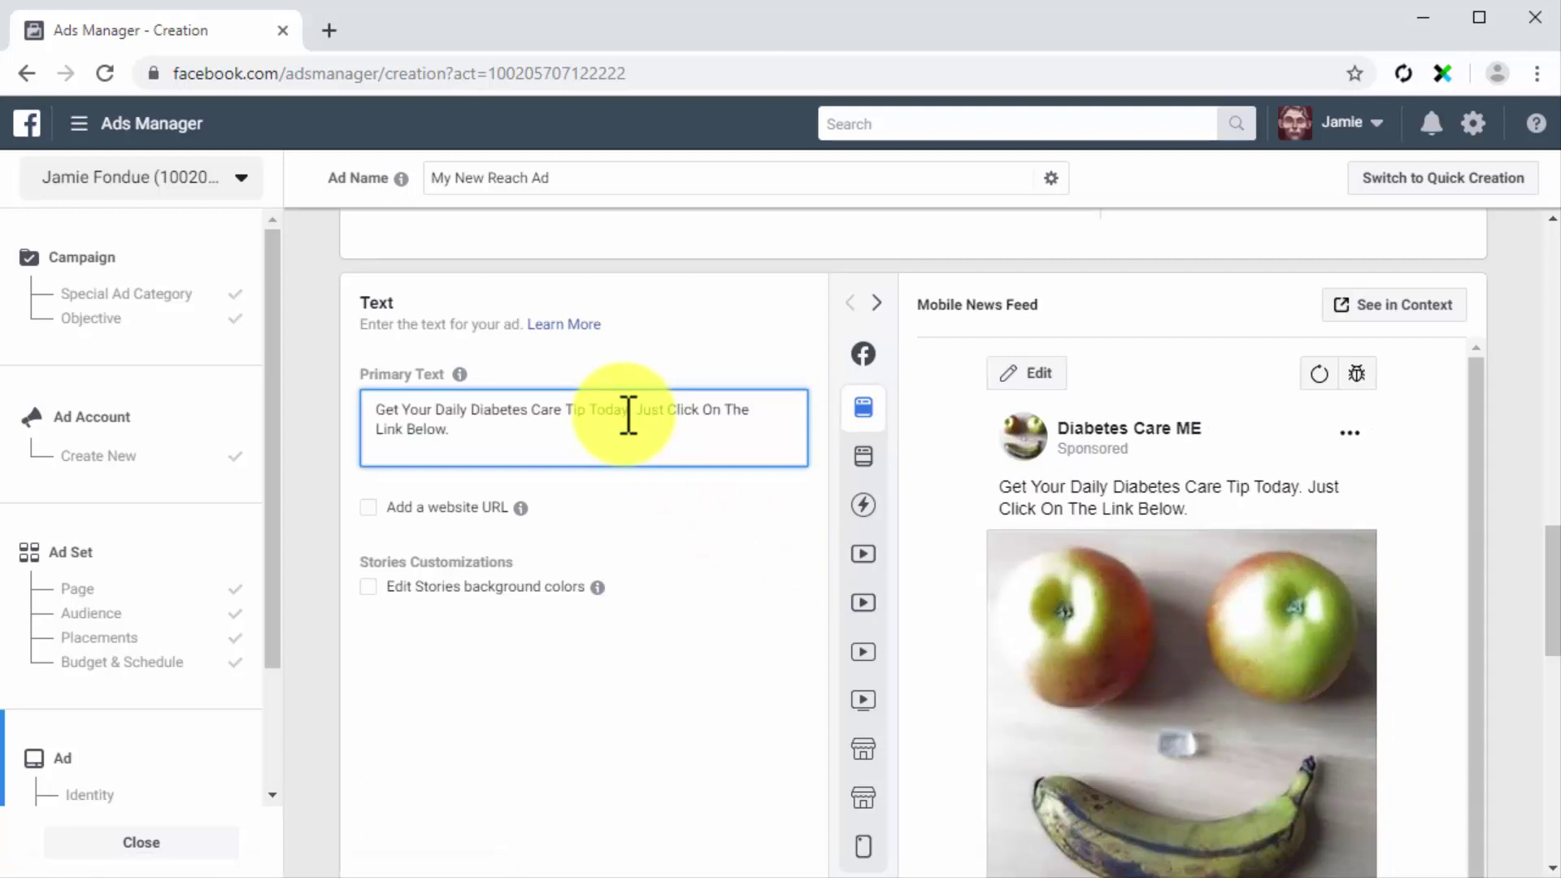
{"action": "left_click", "coordinate": [460, 504]}
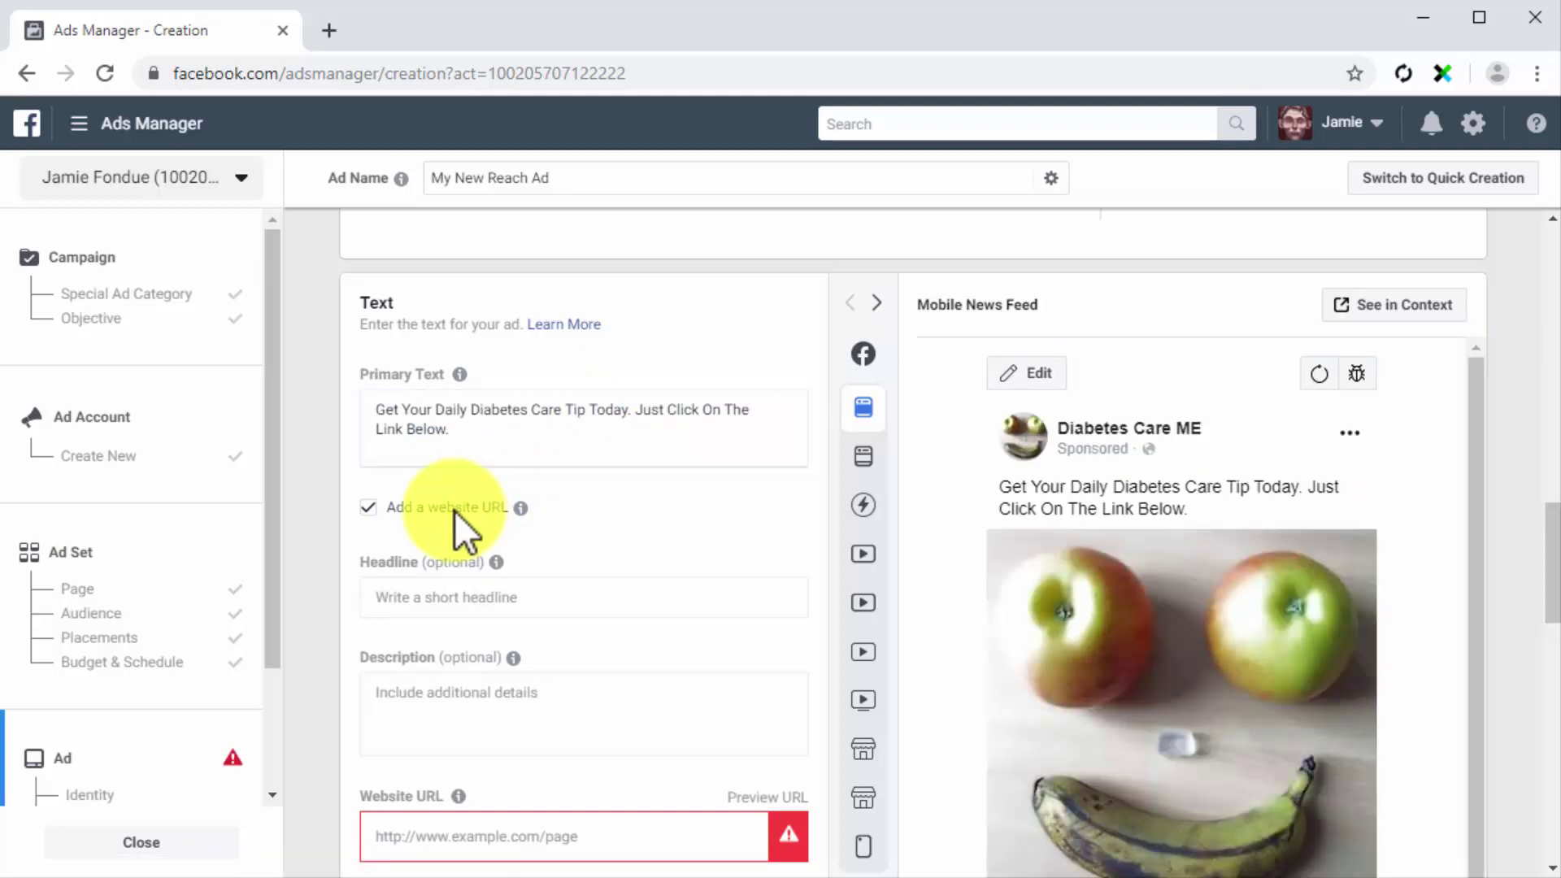
{"action": "left_click", "coordinate": [611, 836]}
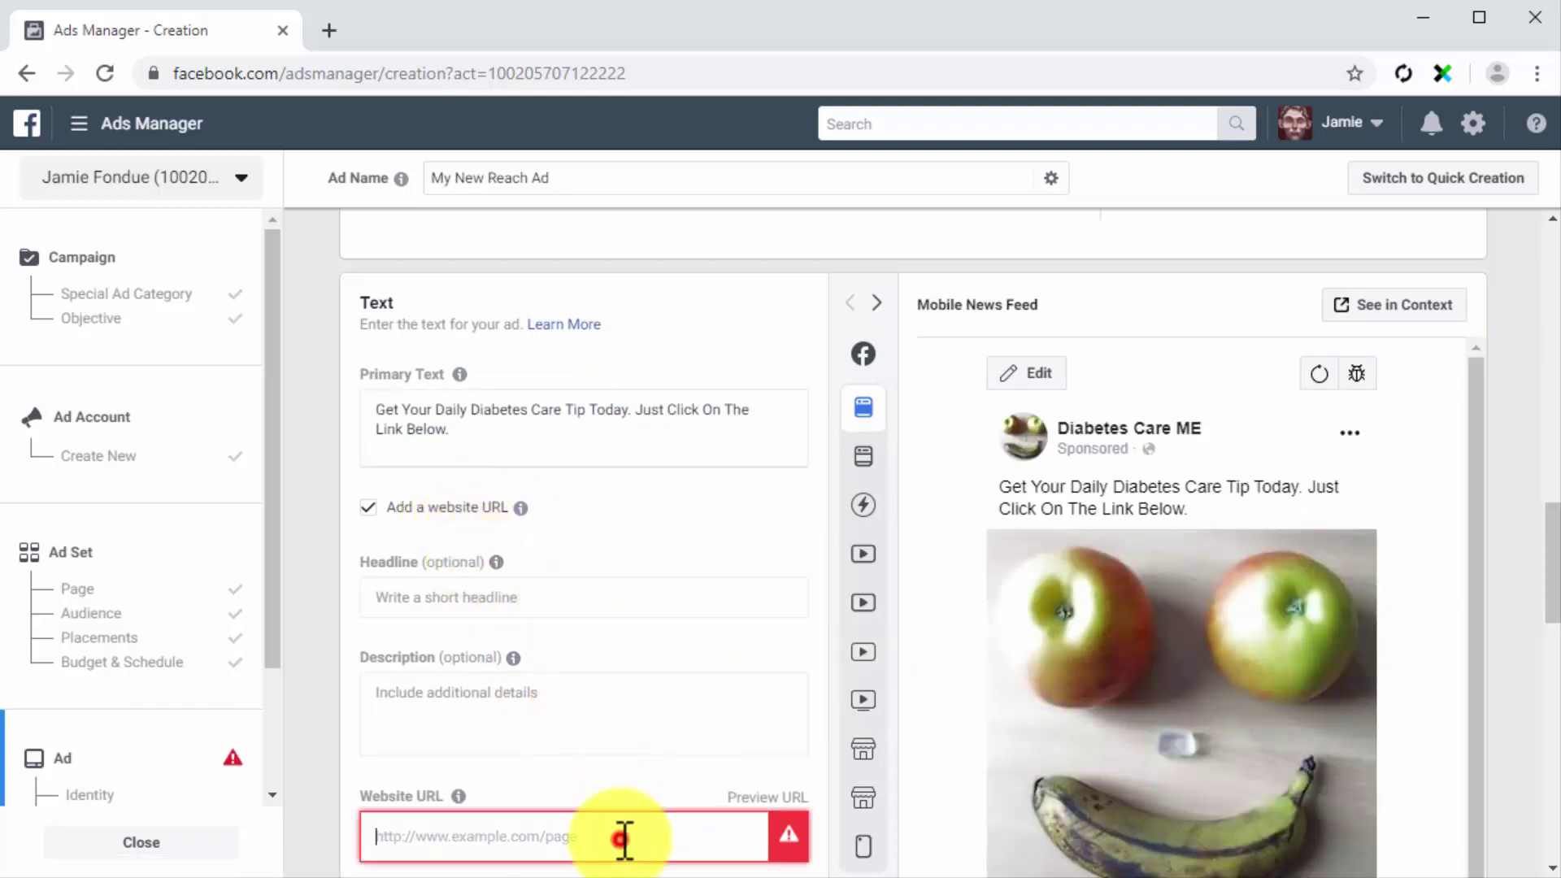
{"action": "type", "text": "http://diabetescaremadeeasy.com"}
{"action": "left_click", "coordinate": [597, 802]}
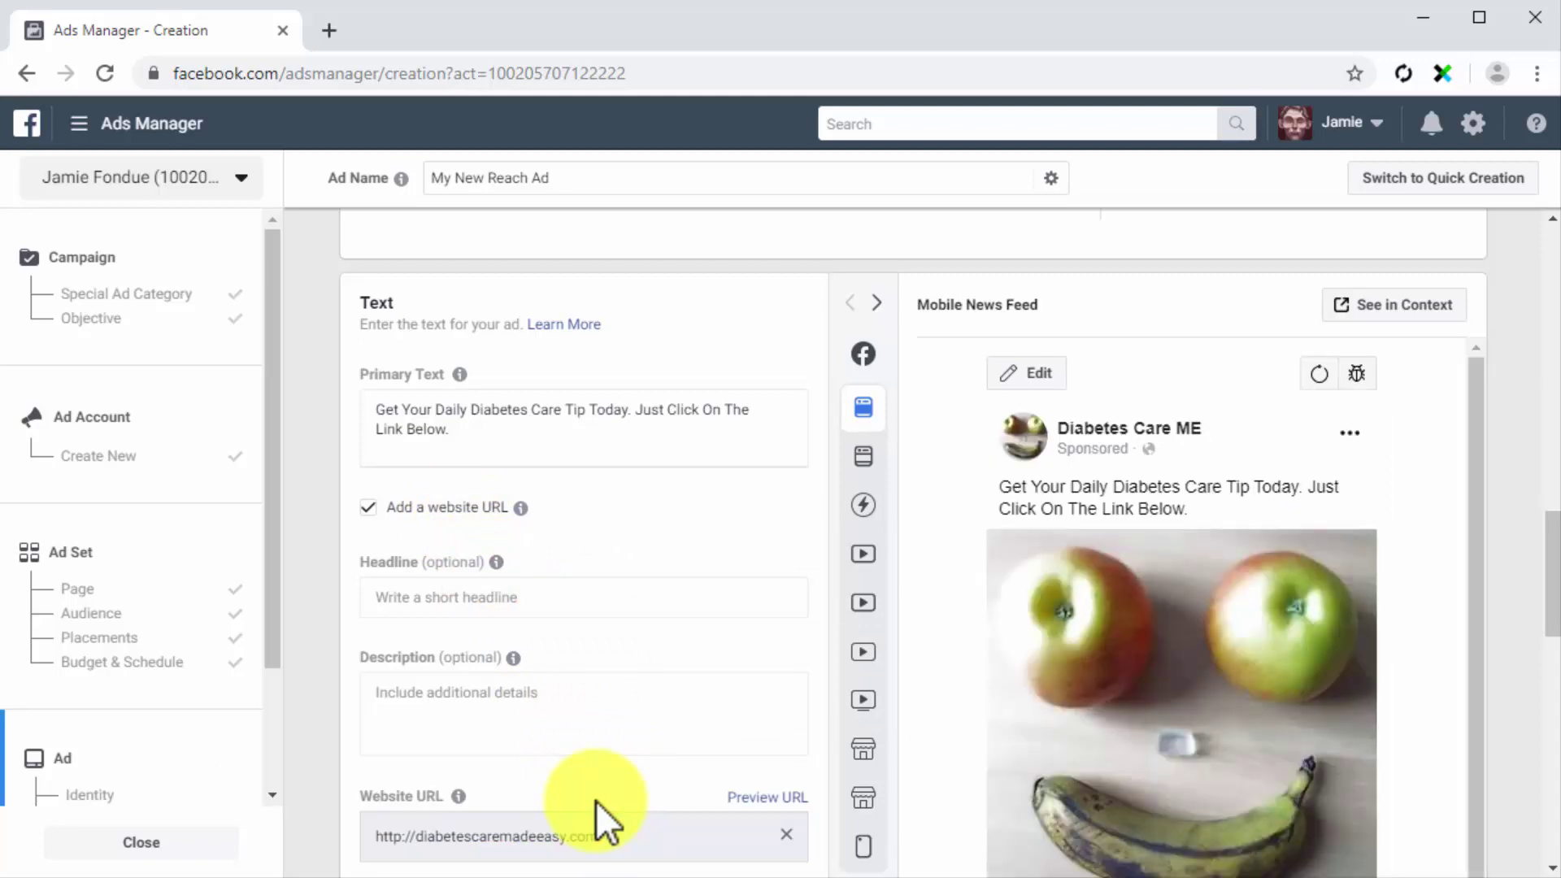
Keep the Call to Action set to No Button.
{"action": "scroll", "coordinate": [823, 806], "scroll_direction": "down", "scroll_amount": 2}
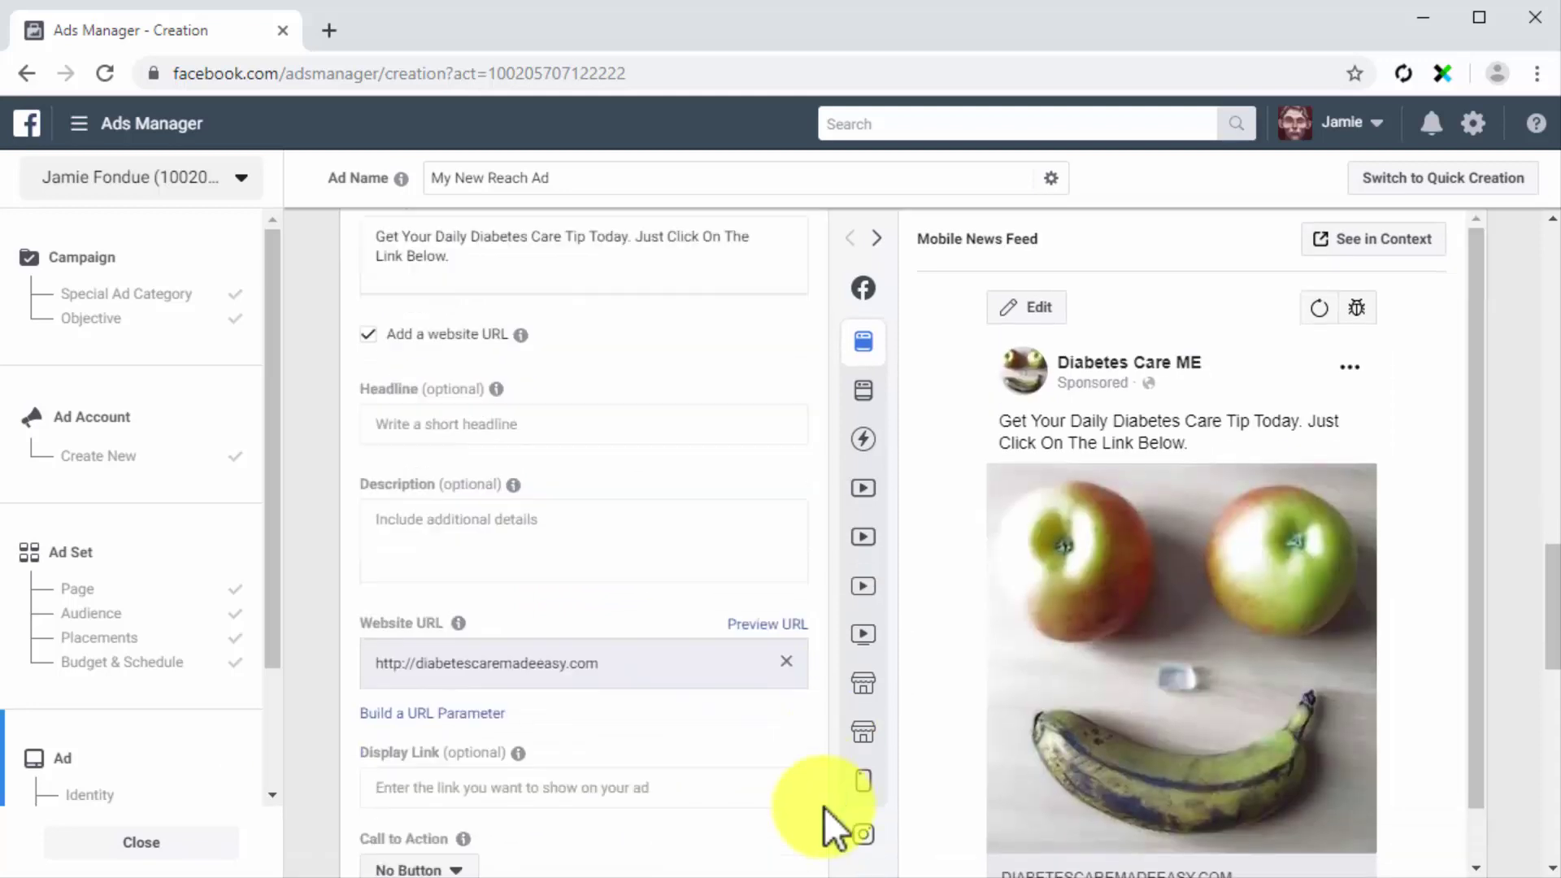
{"action": "scroll", "coordinate": [822, 807], "scroll_direction": "down", "scroll_amount": 2}
{"action": "left_click", "coordinate": [473, 678]}
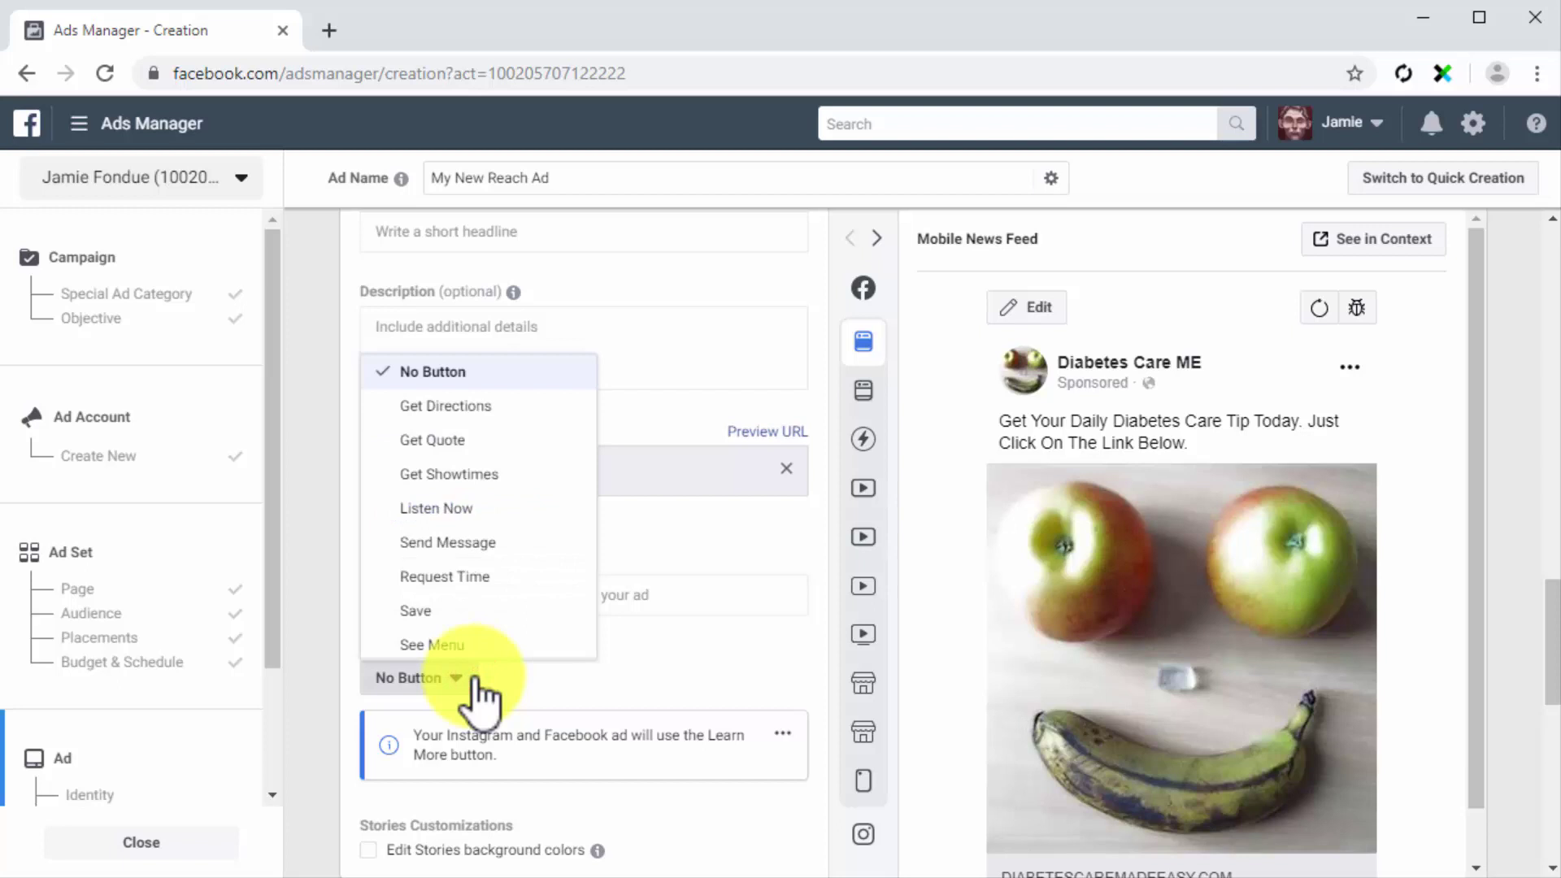
{"action": "left_click", "coordinate": [477, 375]}
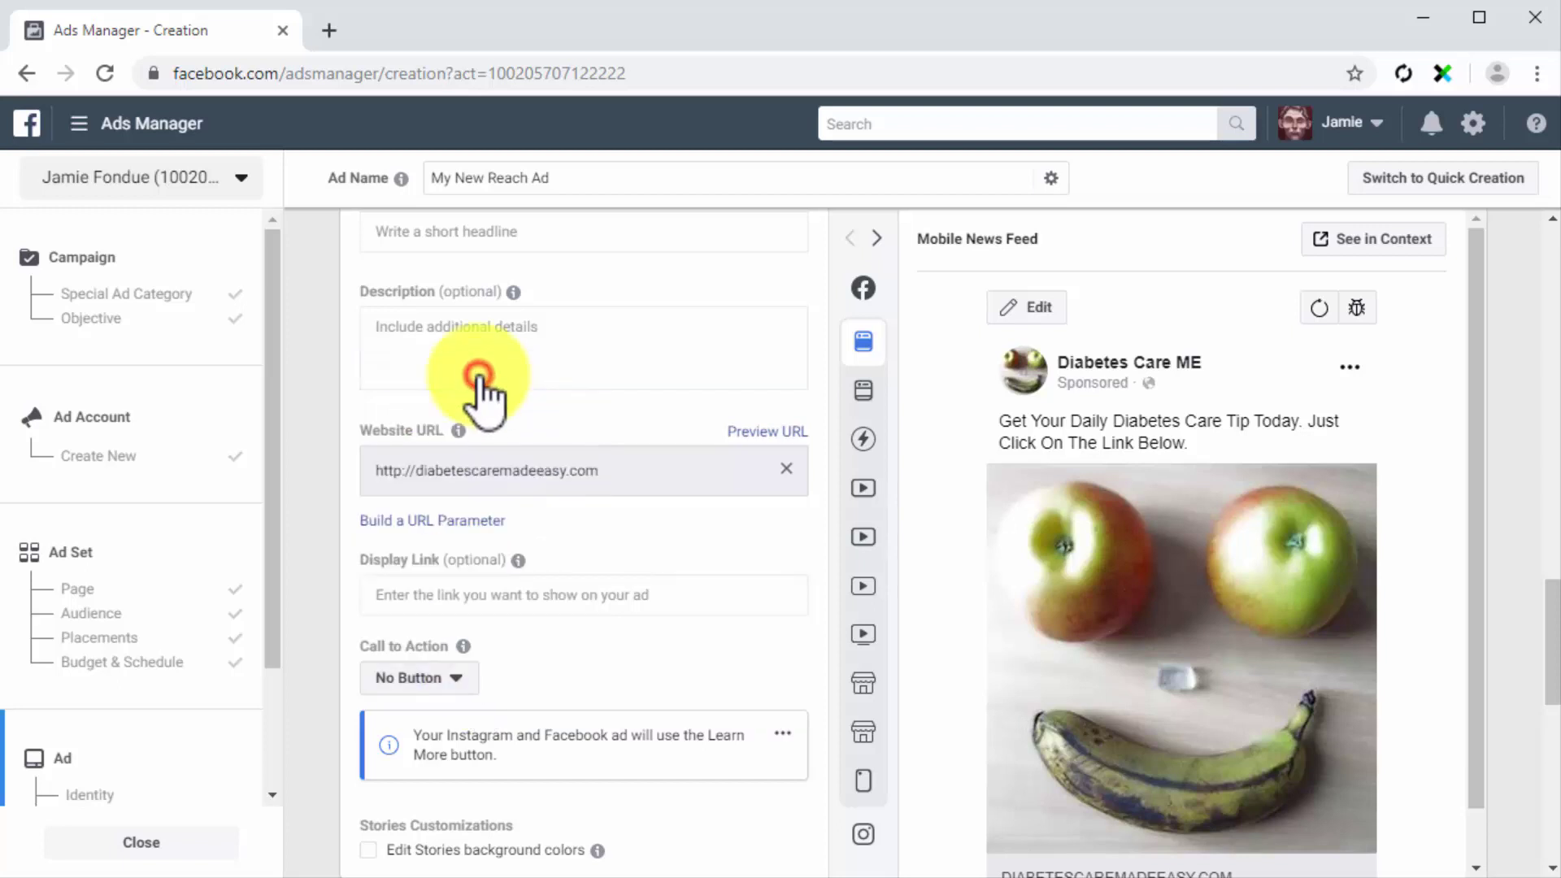
Preview the ad in the Desktop News Feed.
{"action": "scroll", "coordinate": [676, 705], "scroll_direction": "down", "scroll_amount": 2}
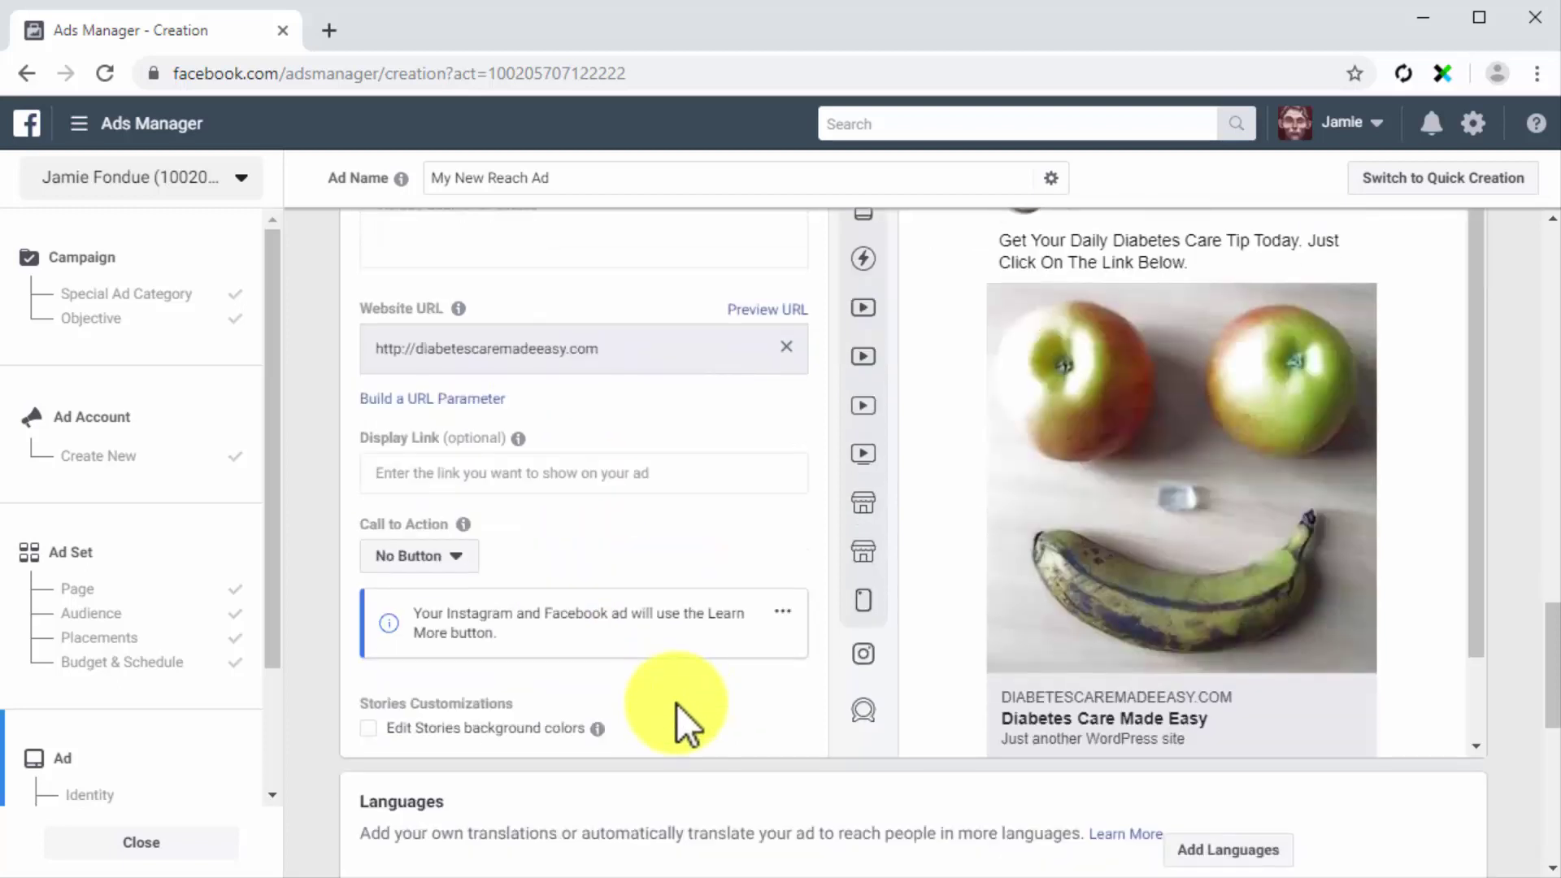
{"action": "mouse_move", "coordinate": [955, 521]}
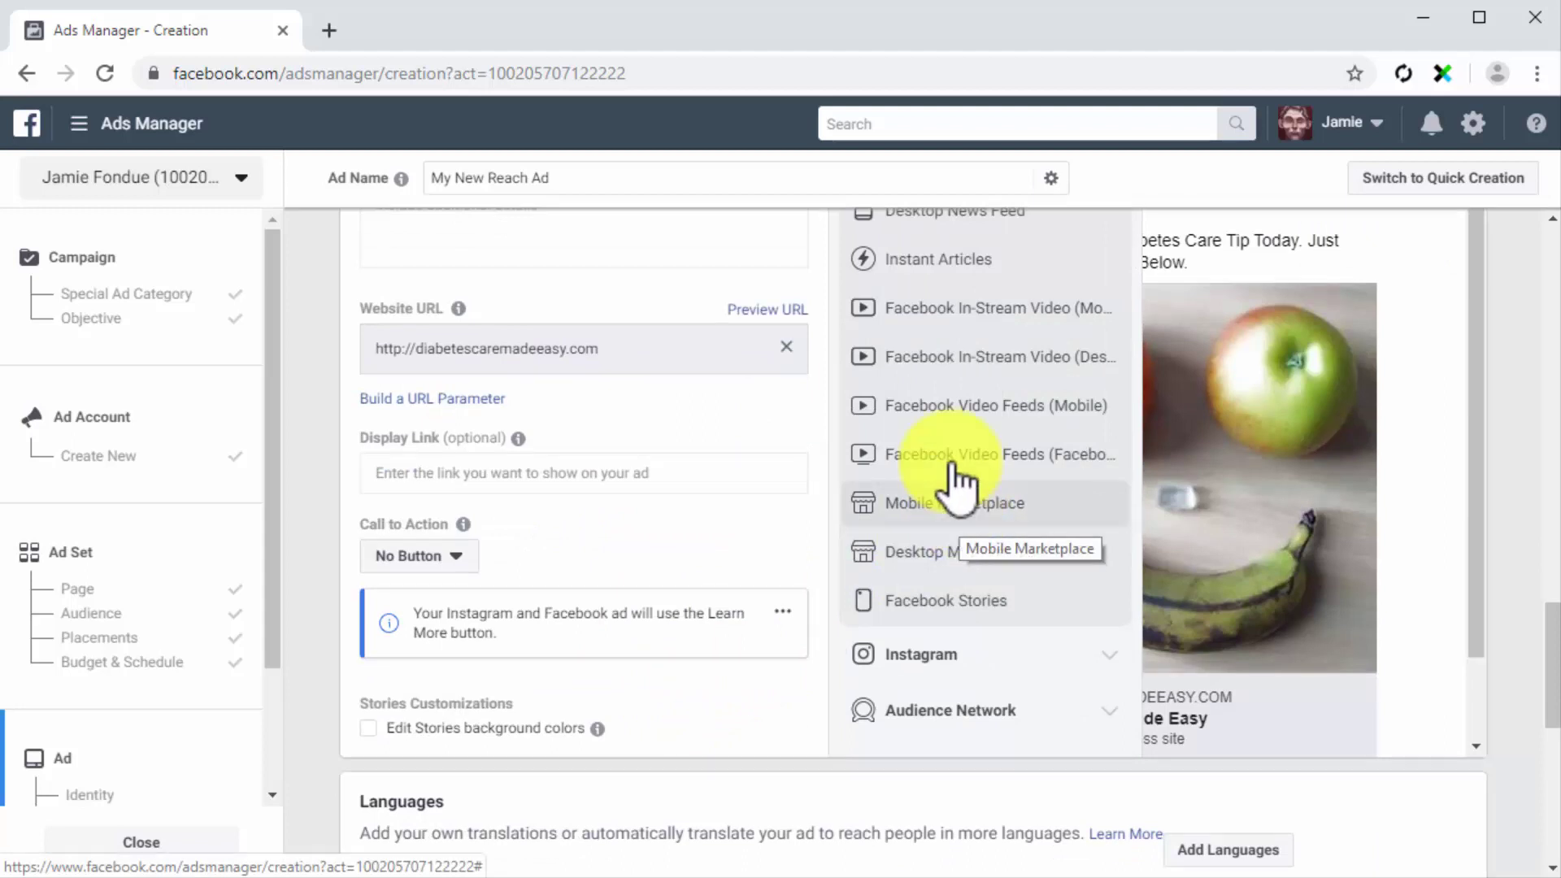
{"action": "left_click", "coordinate": [923, 213]}
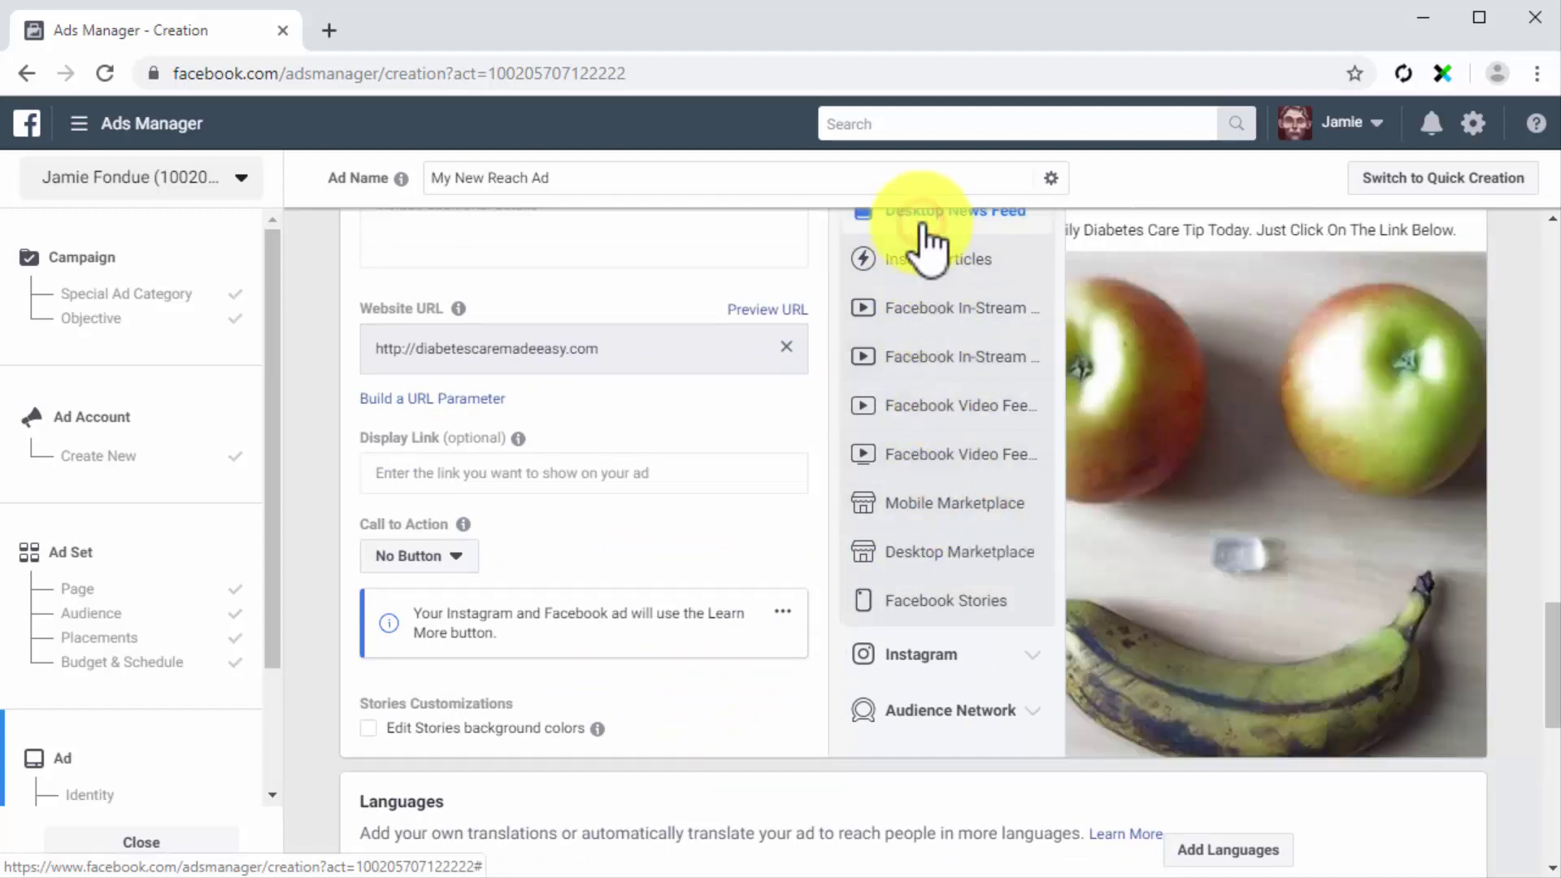
Review the My New Reach Campaign summary with its $5.00 daily budget and confirm it.
{"action": "scroll", "coordinate": [992, 488], "scroll_direction": "down", "scroll_amount": 10}
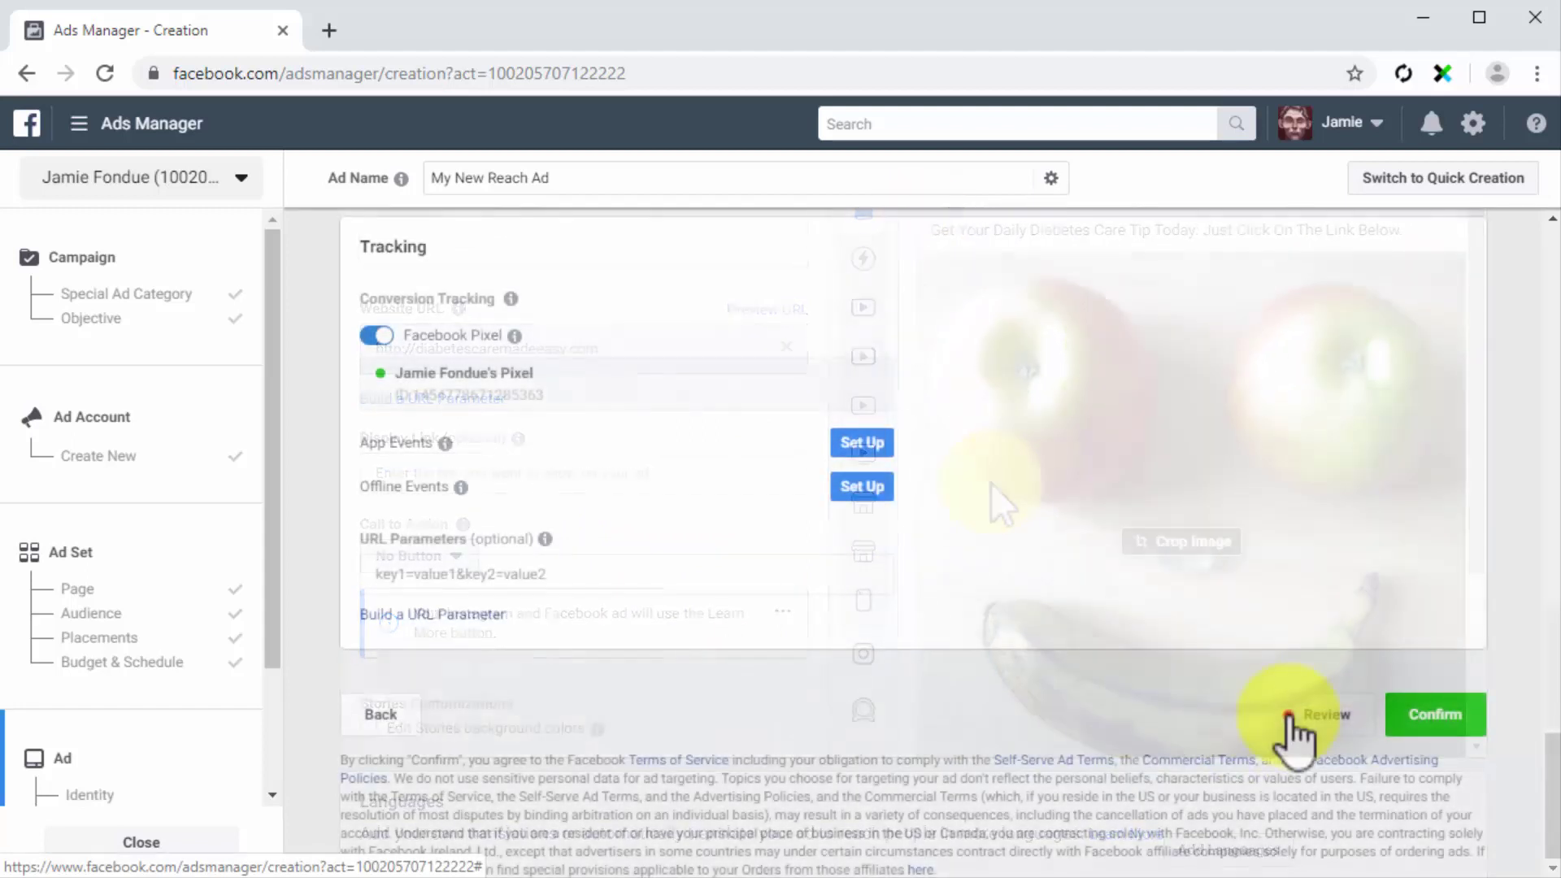
{"action": "left_click", "coordinate": [1289, 714]}
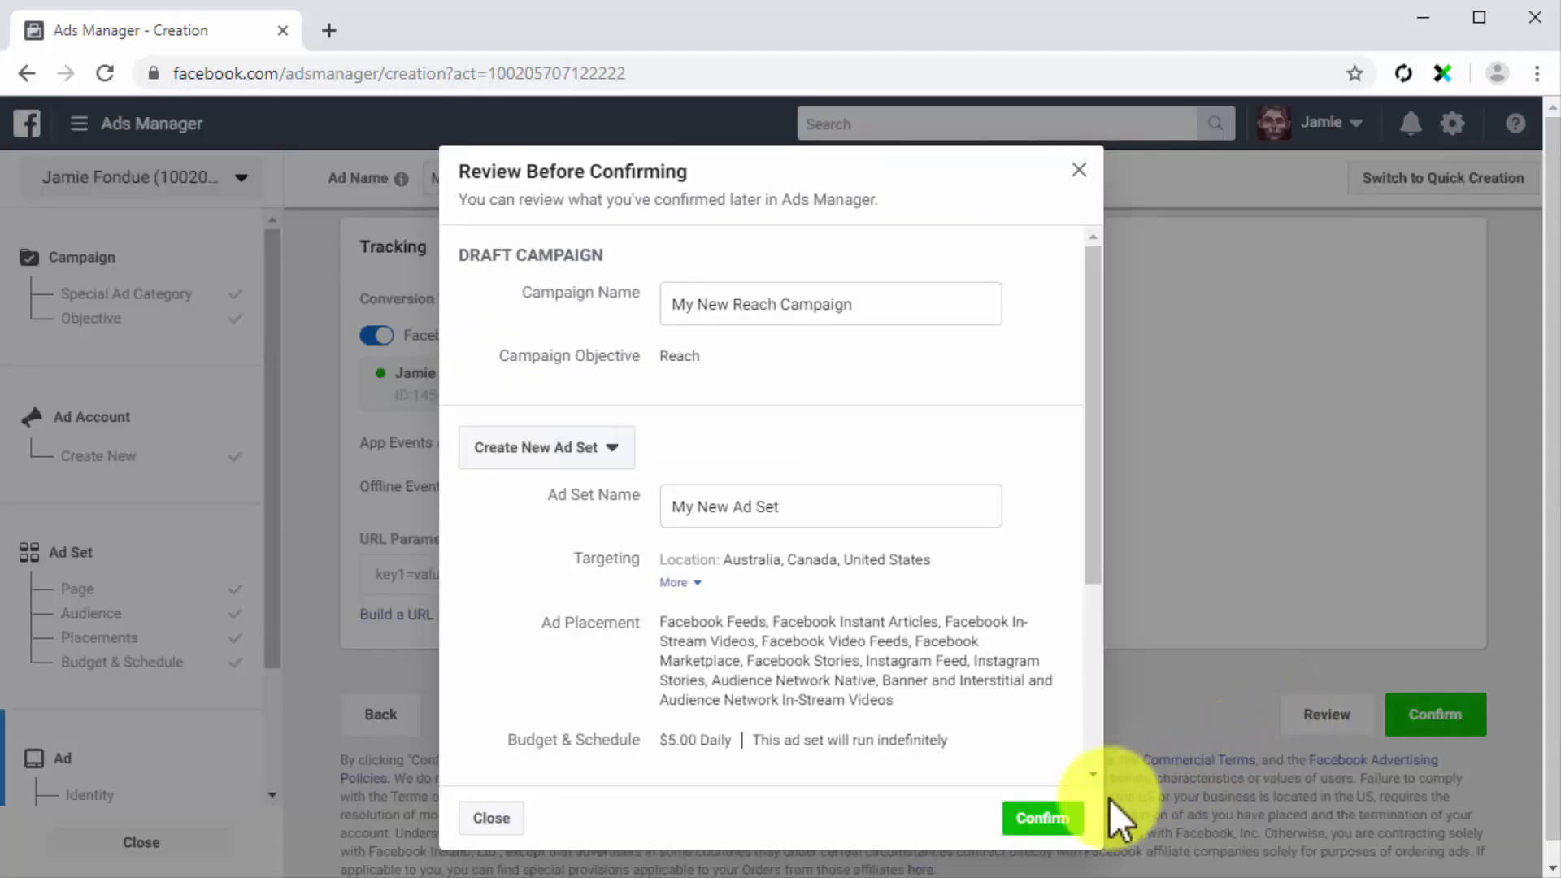
{"action": "left_click", "coordinate": [1068, 825]}
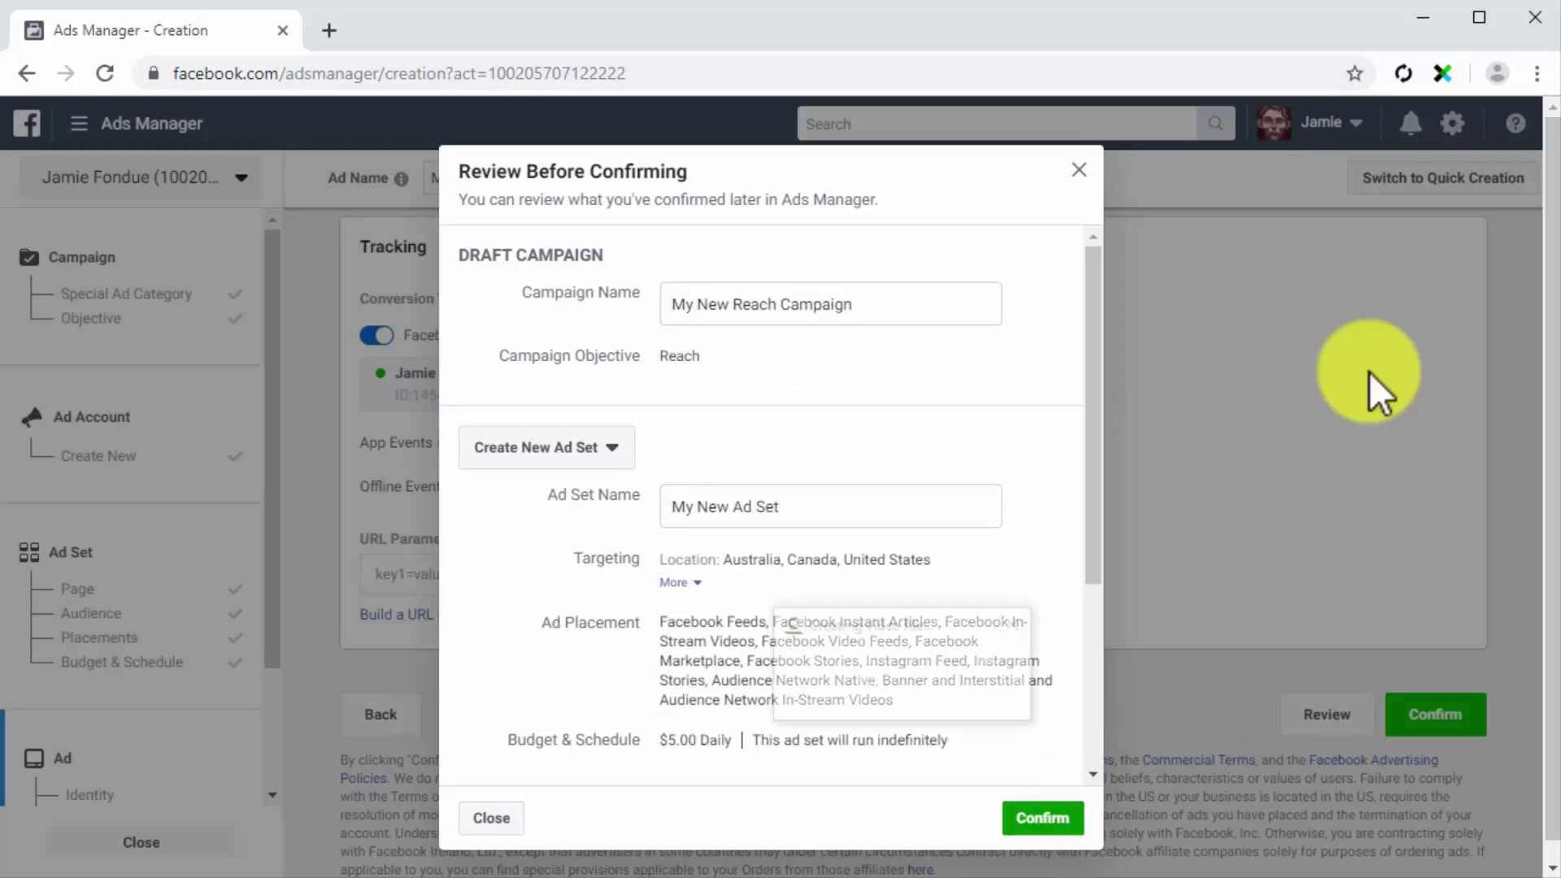